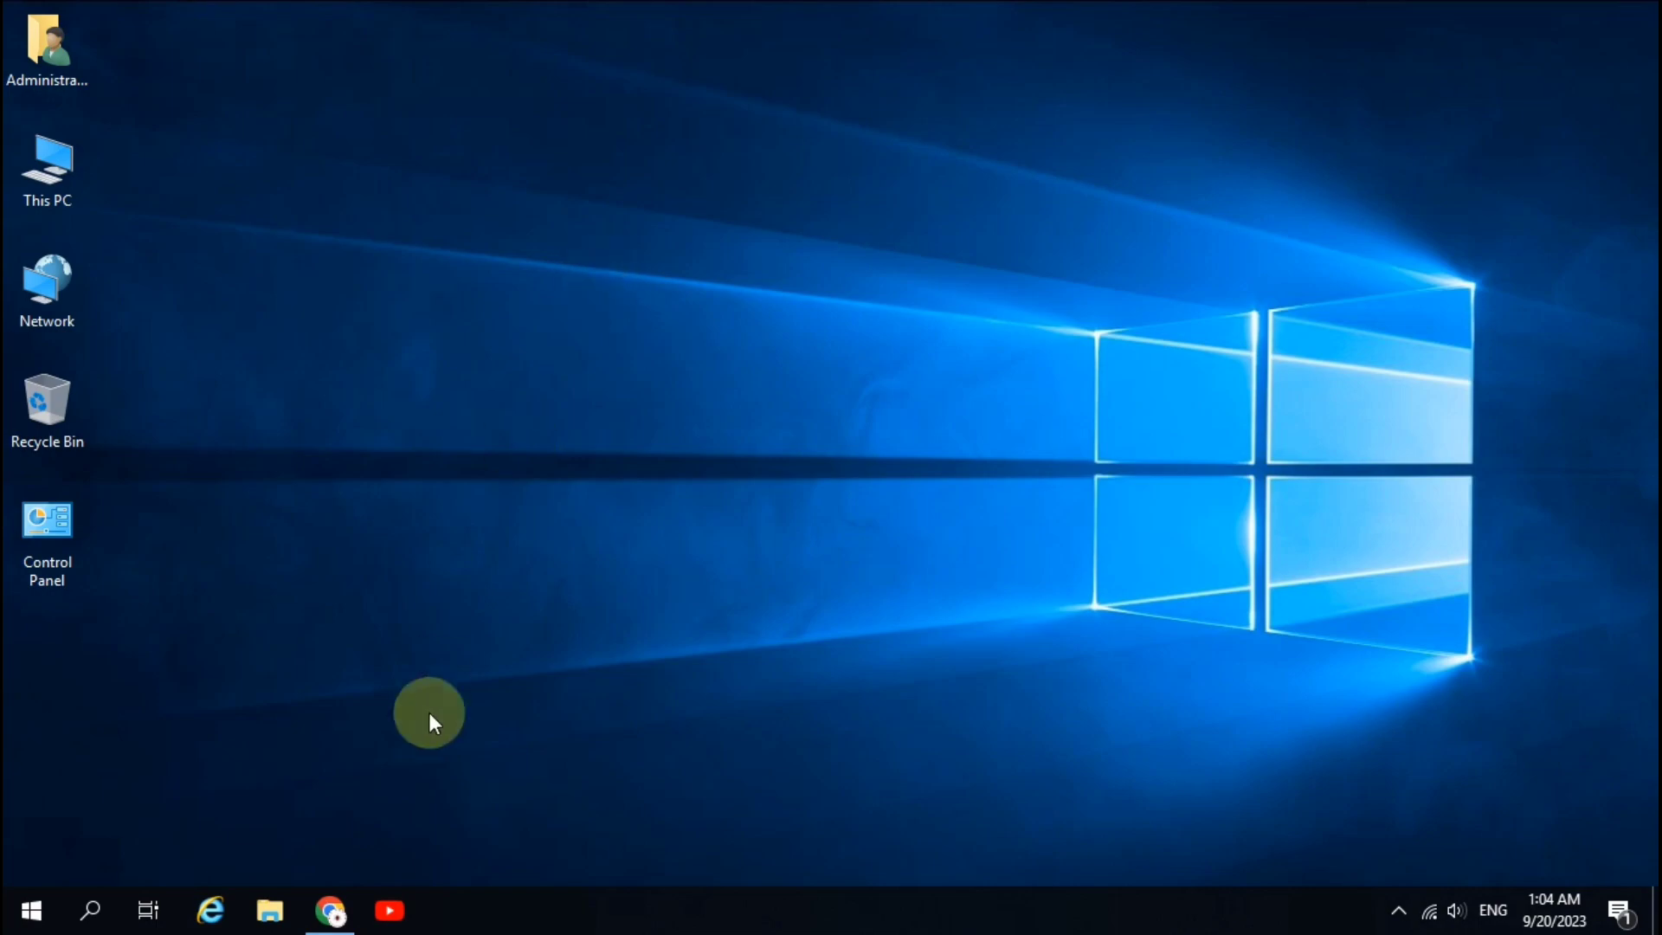
# Open the subtitles page of the newest video, about Active Directory Domain Services, in YouTube Studio
pyautogui.click(330, 909)
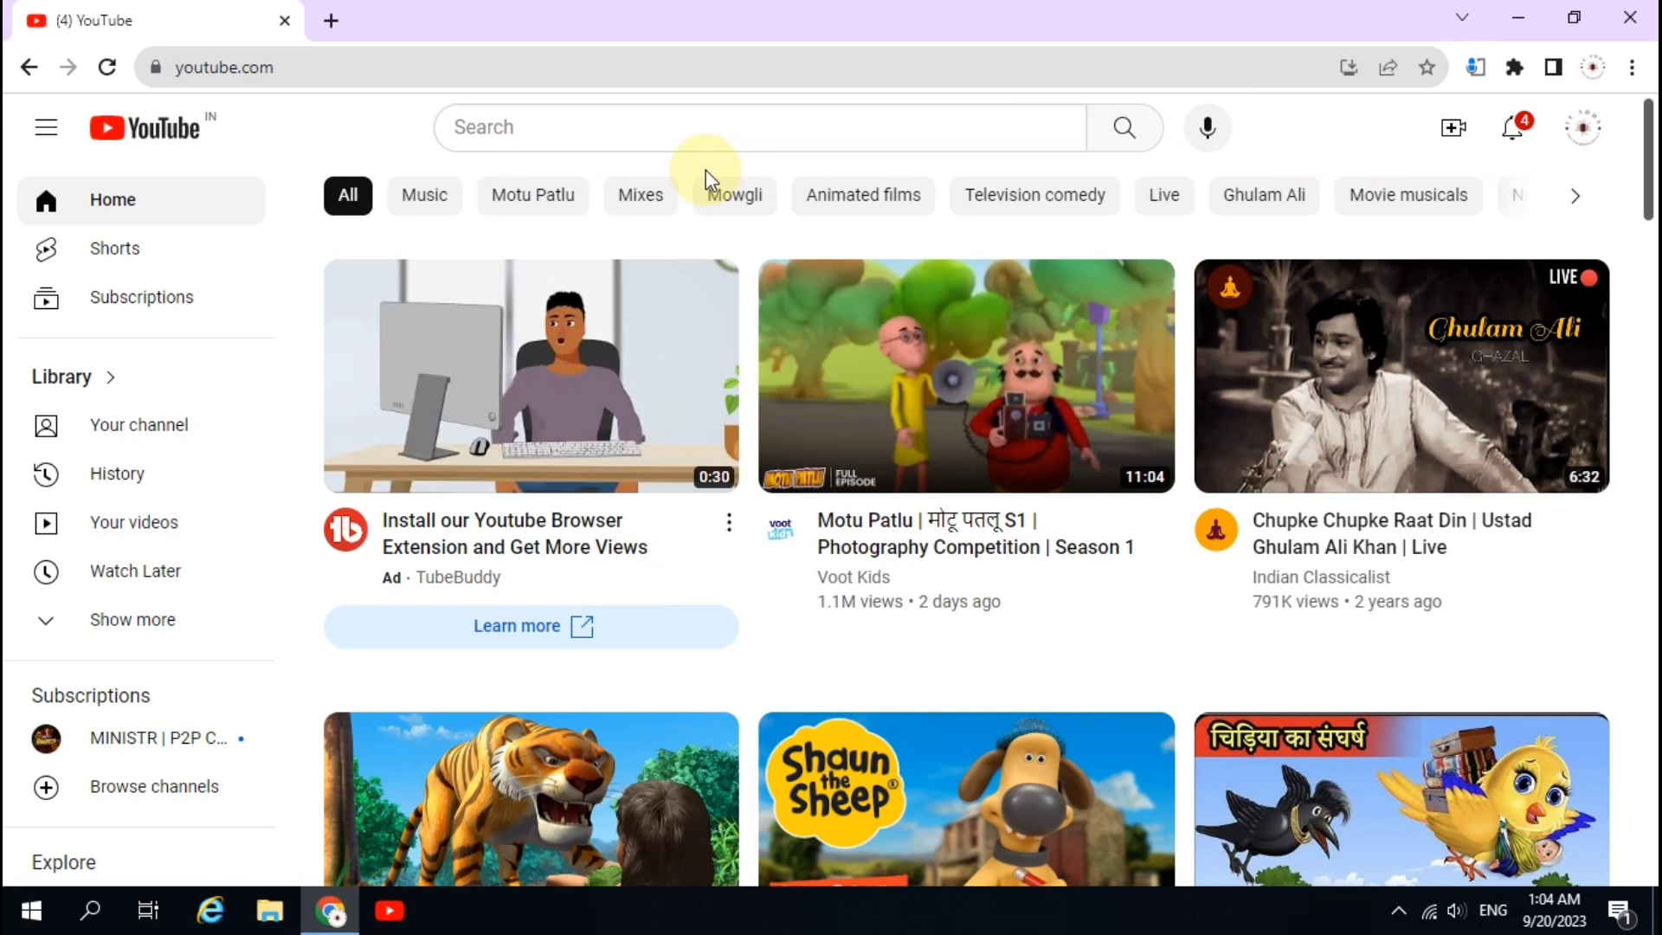
pyautogui.click(1583, 128)
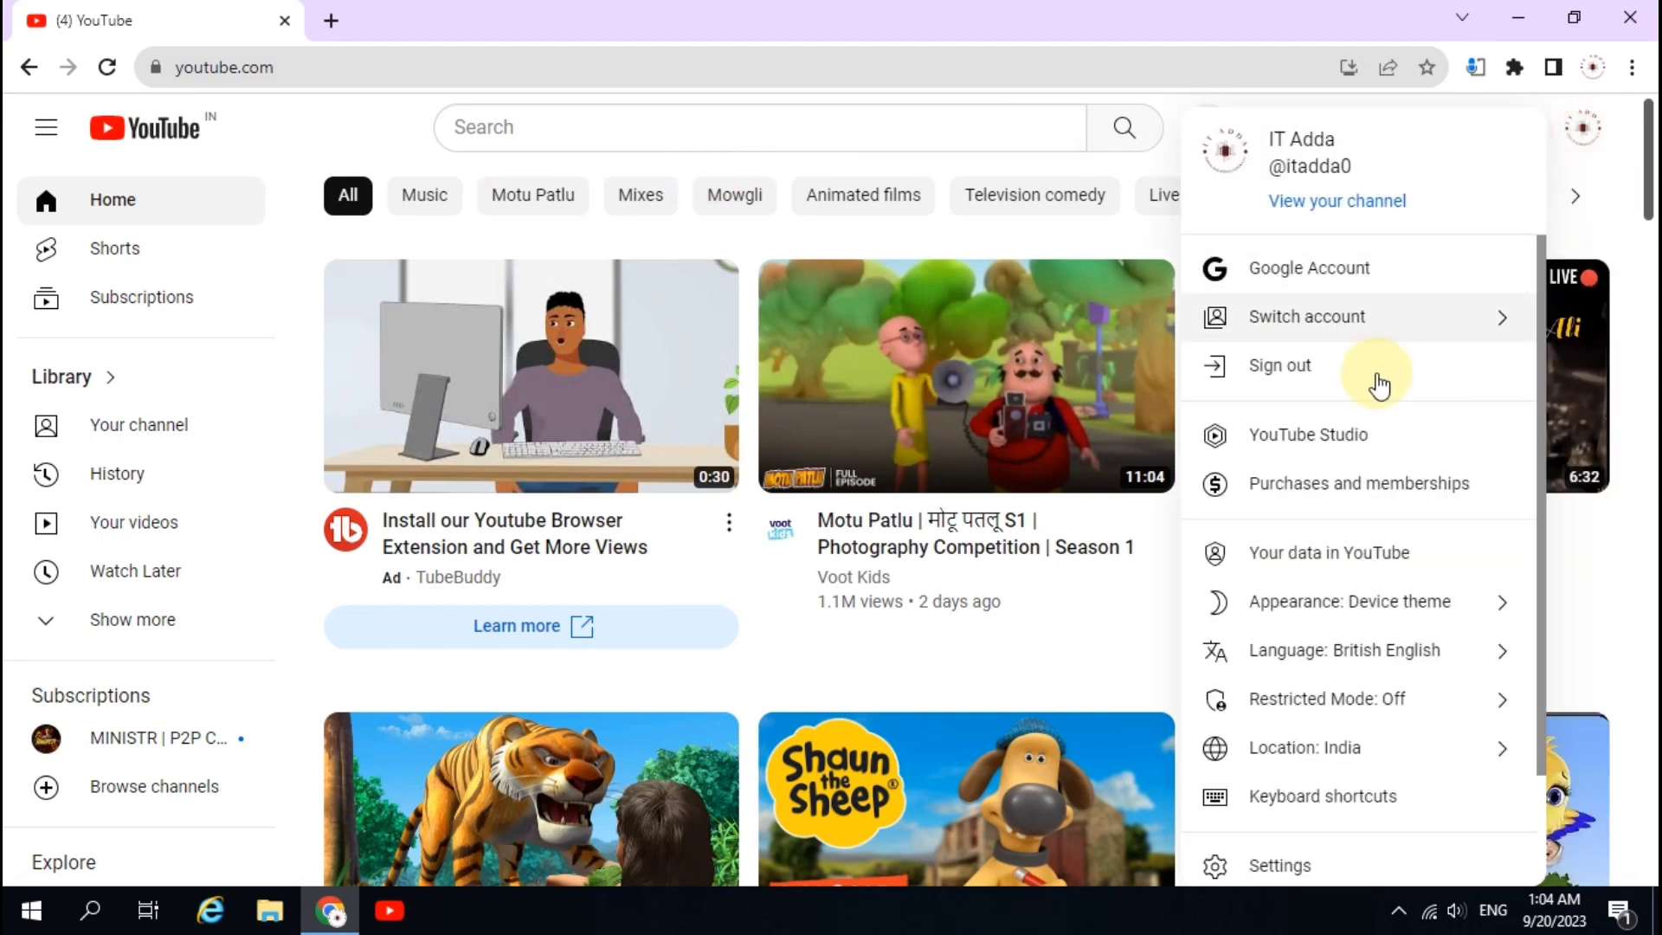
pyautogui.click(1302, 440)
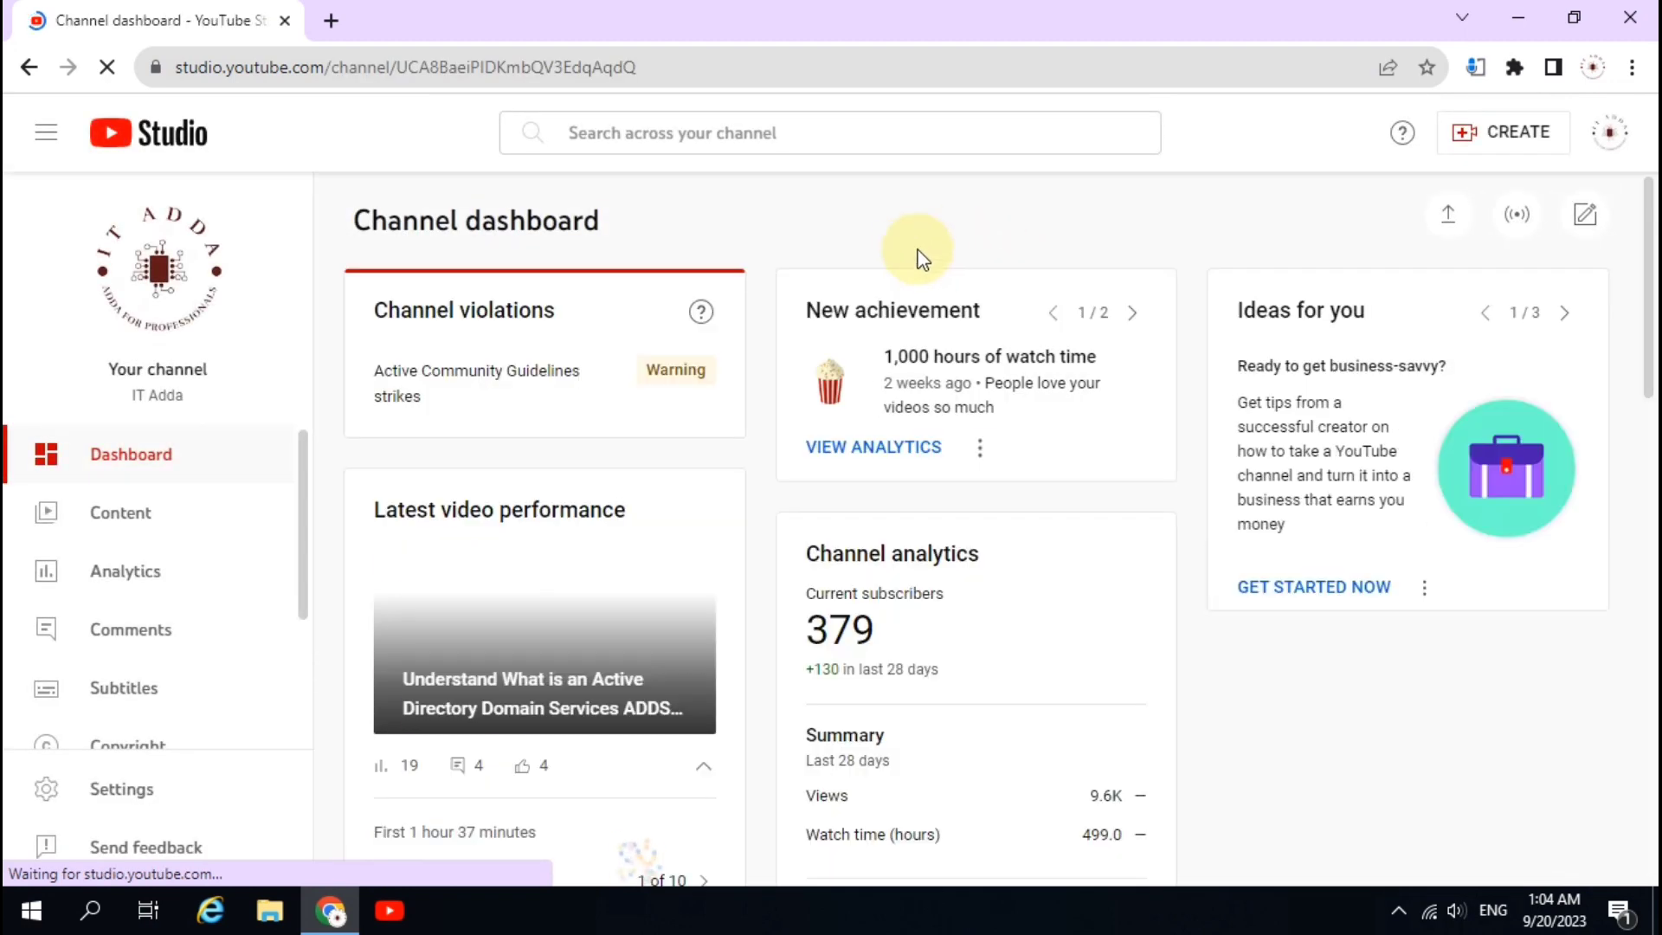
pyautogui.click(119, 519)
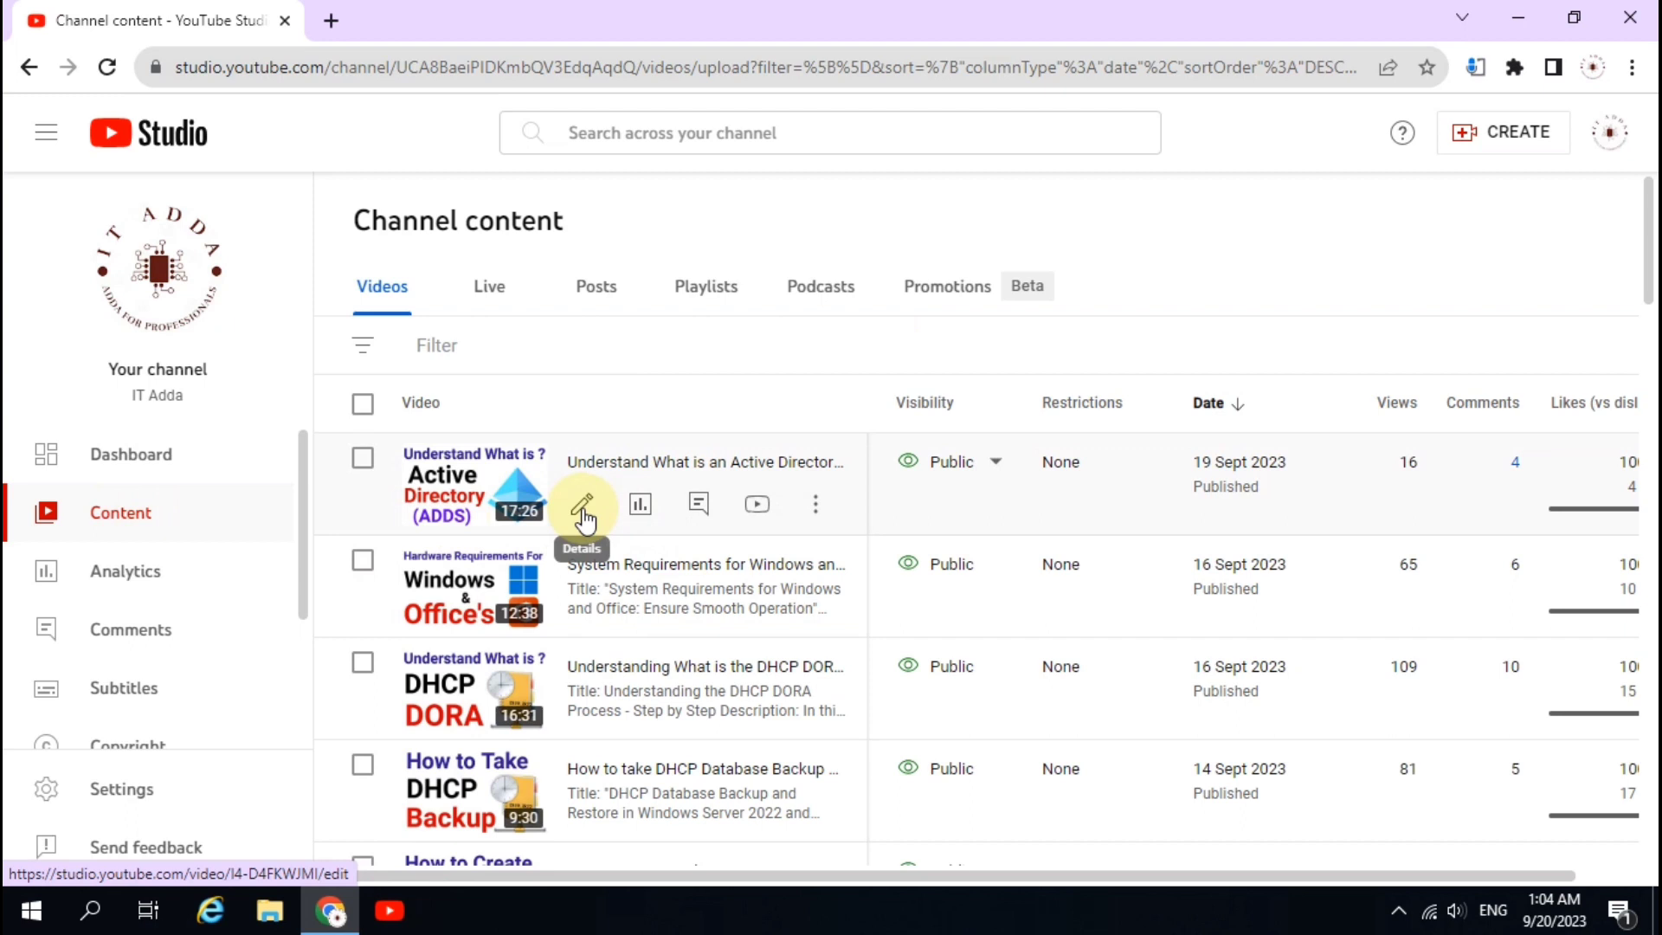
pyautogui.click(582, 509)
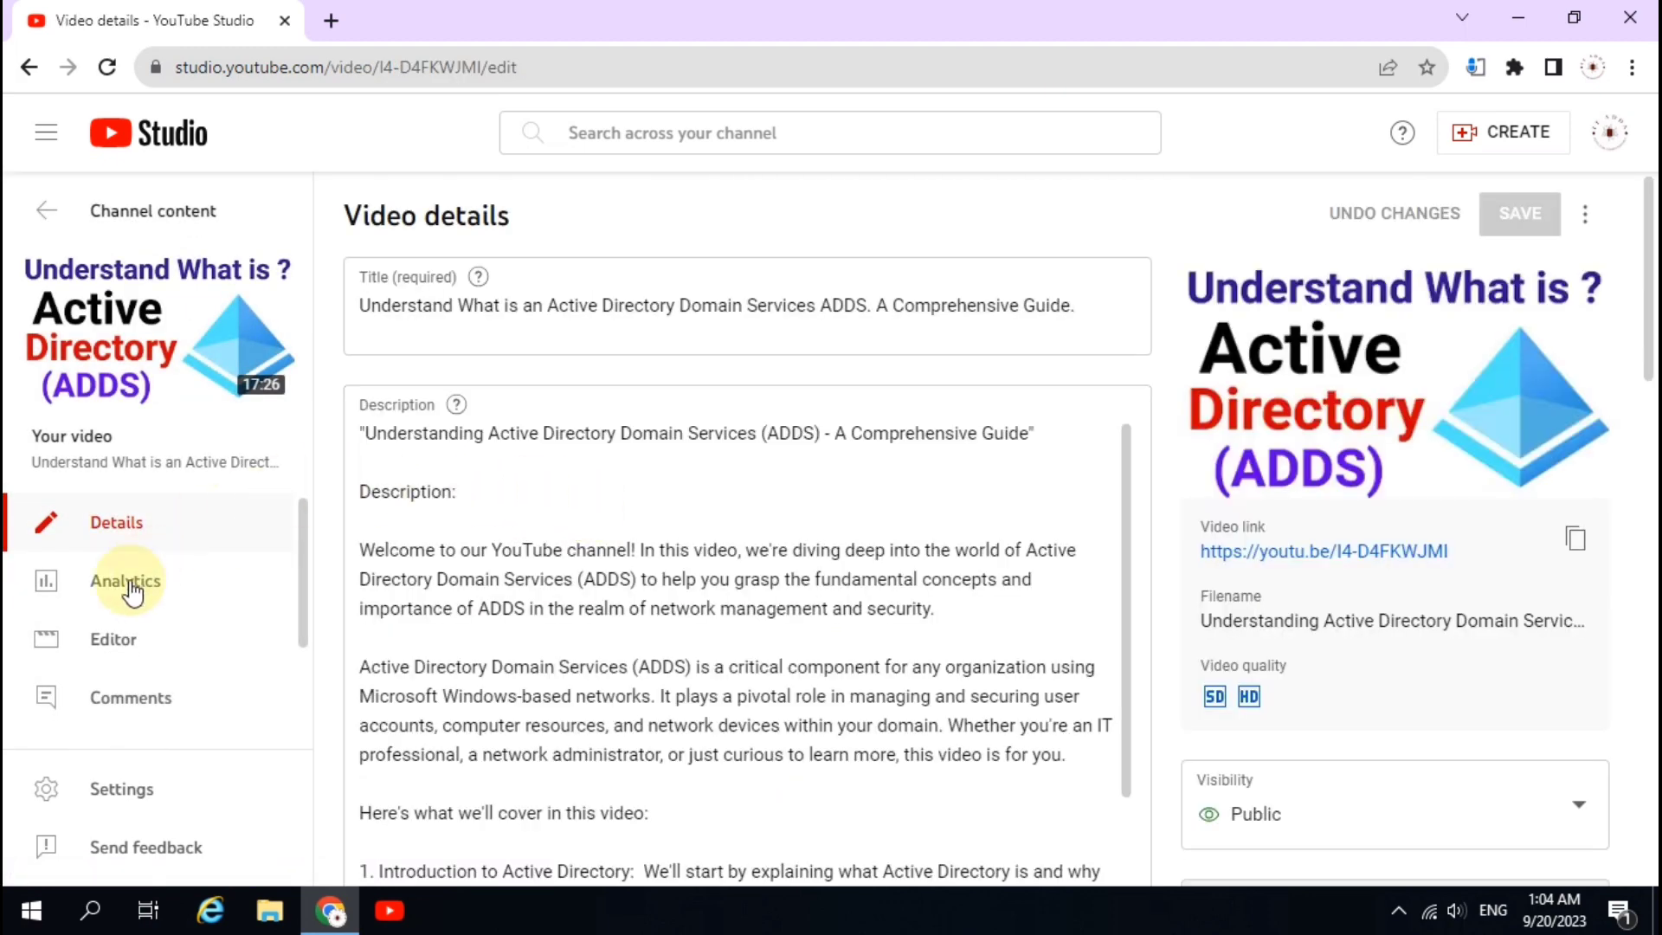
pyautogui.scroll(-2, 143, 680)
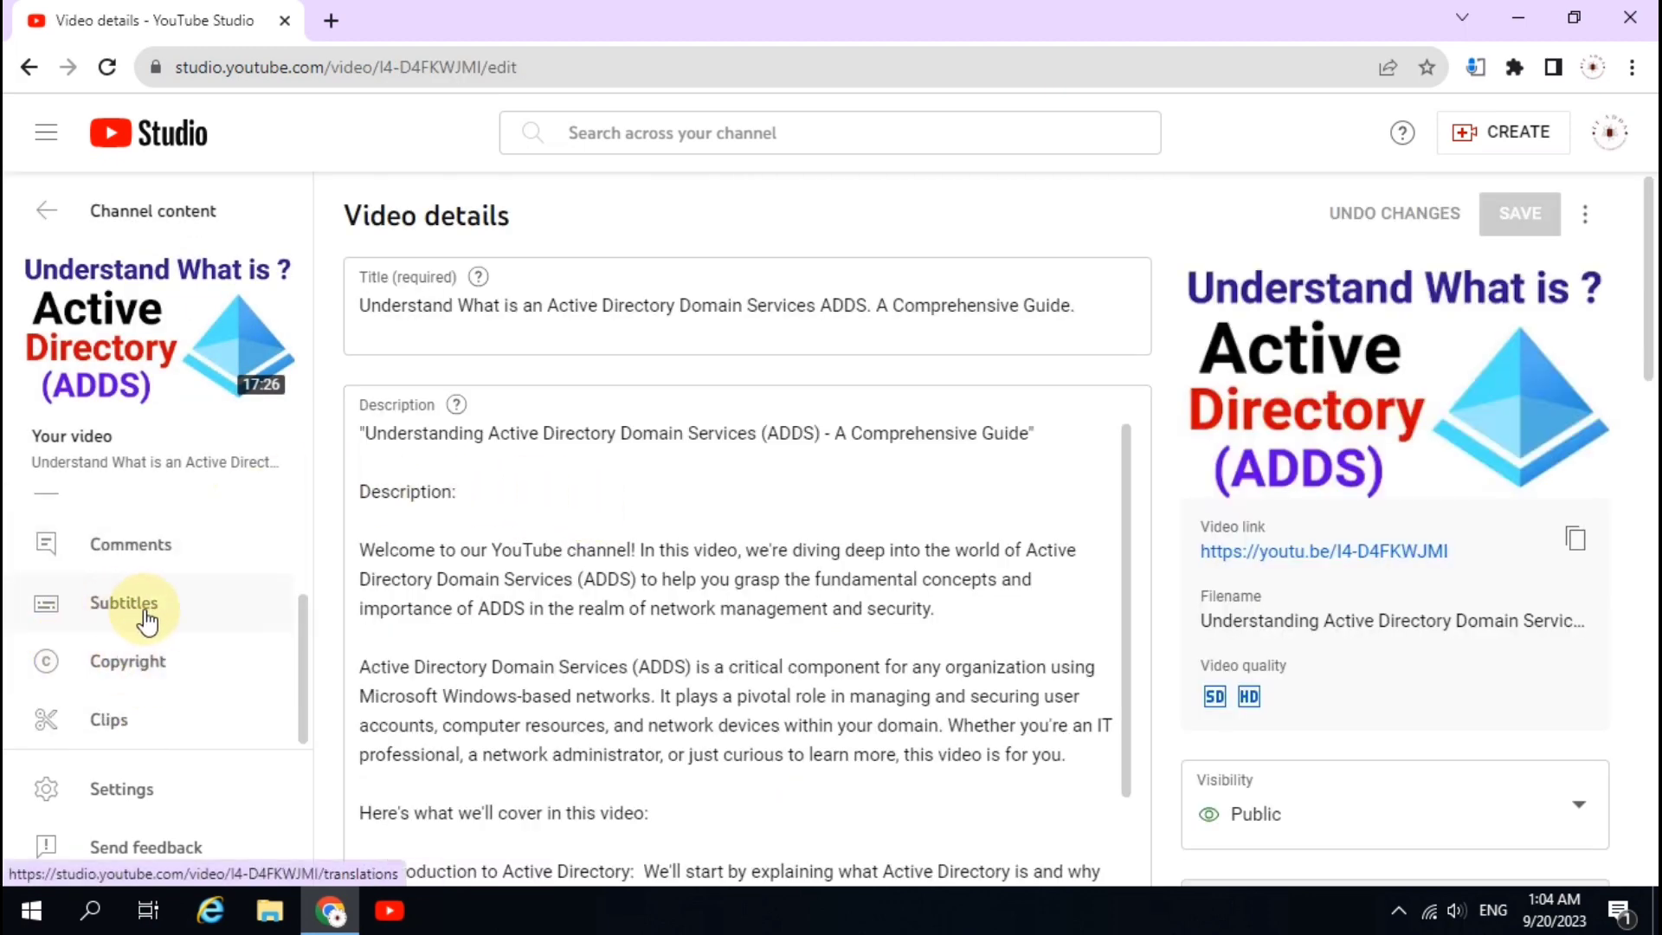
pyautogui.click(121, 618)
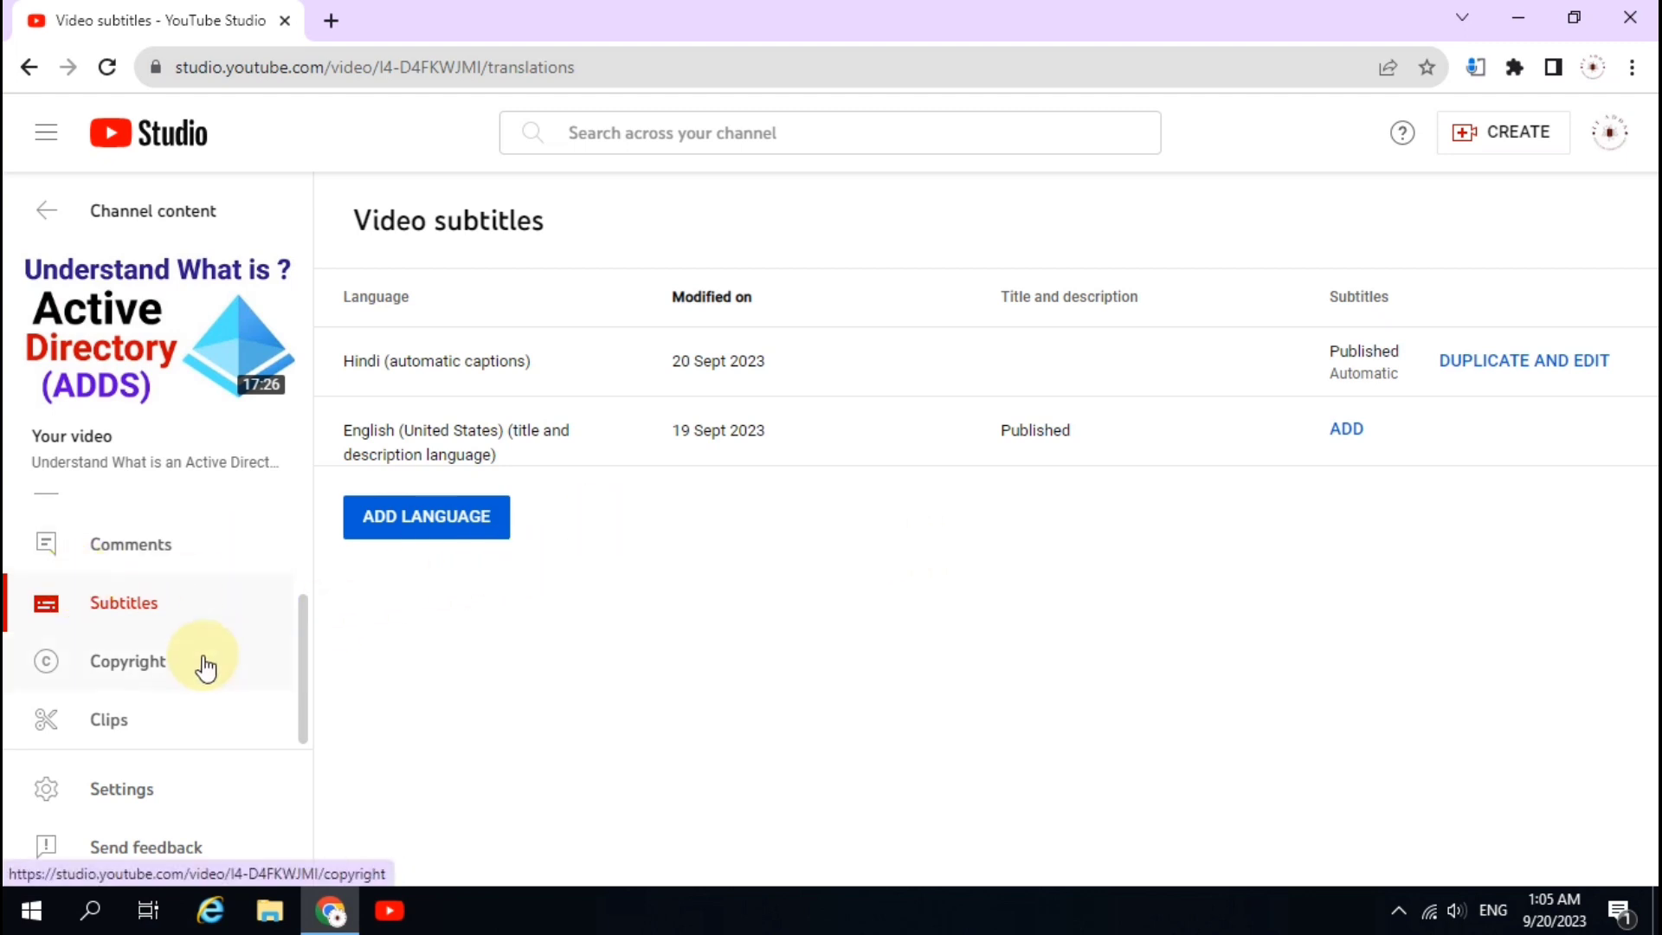
# Check the video language and the title and description language in the video's expanded details
pyautogui.scroll(2, 205, 667)
pyautogui.click(121, 538)
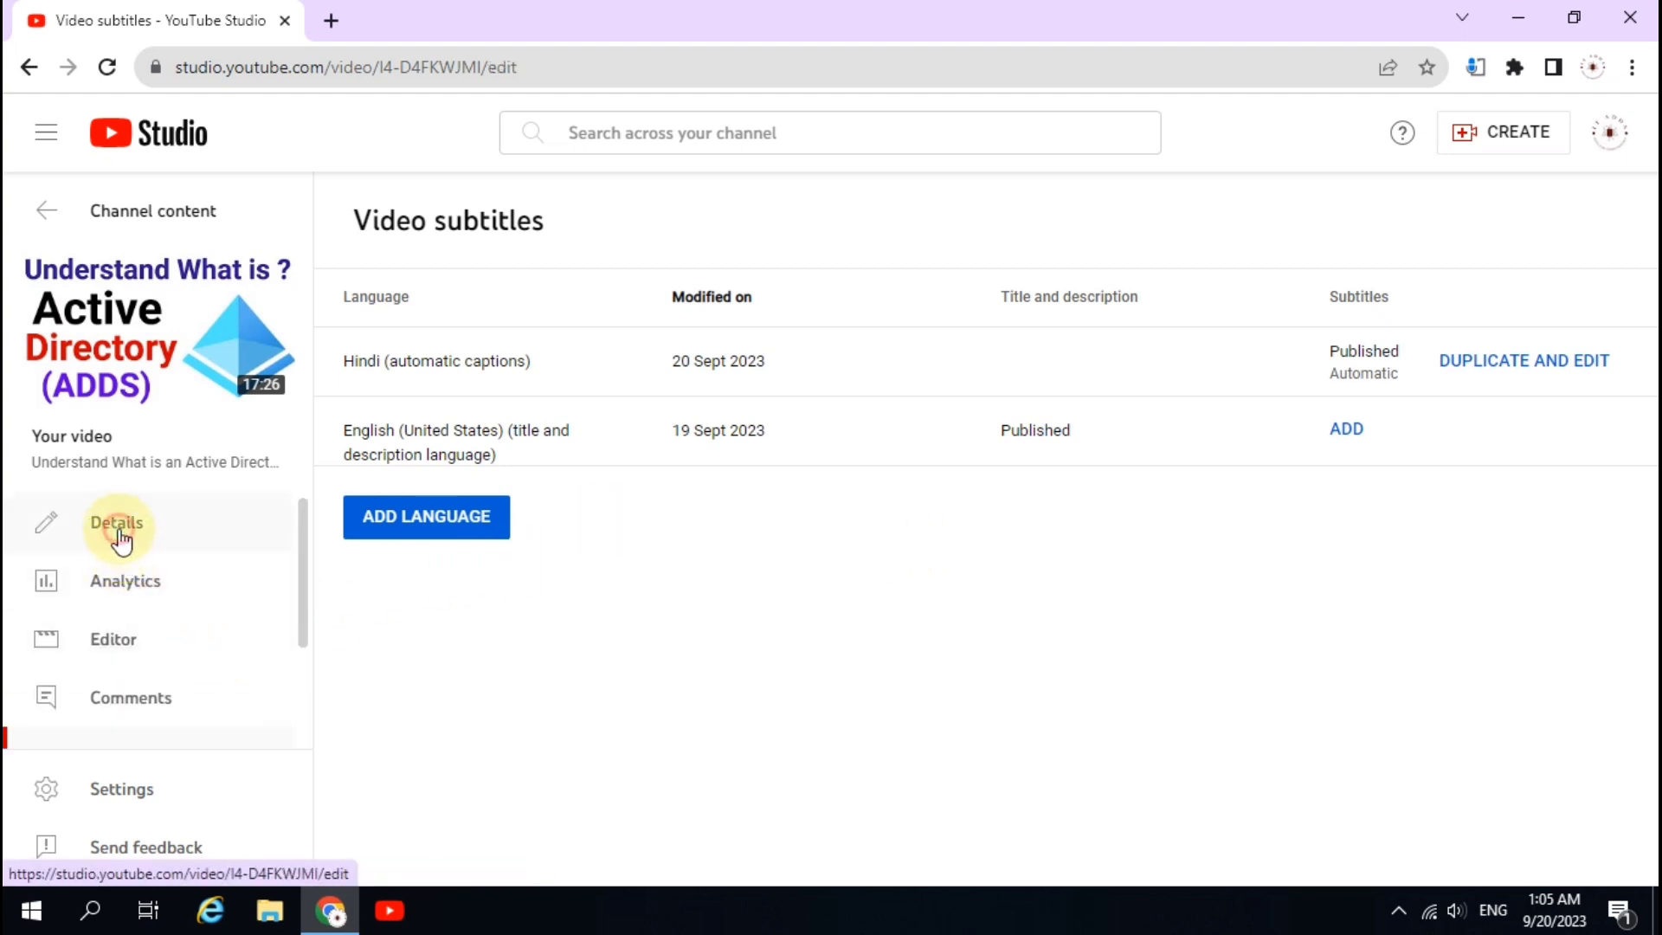
pyautogui.scroll(-10, 705, 623)
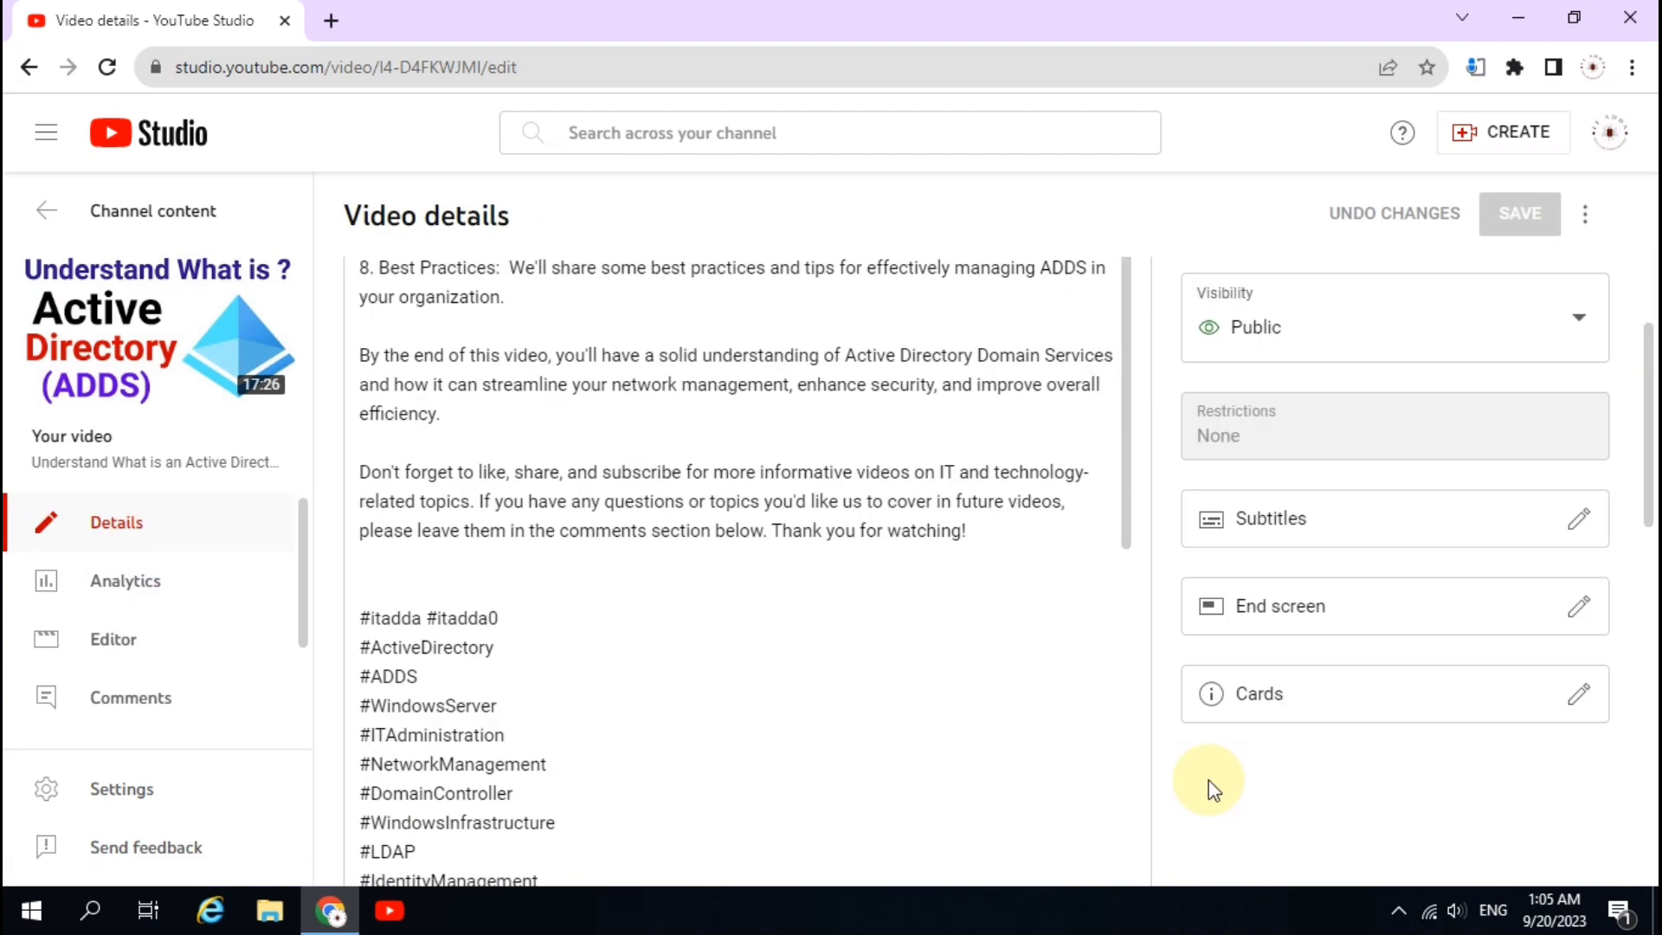
pyautogui.scroll(-10, 1209, 781)
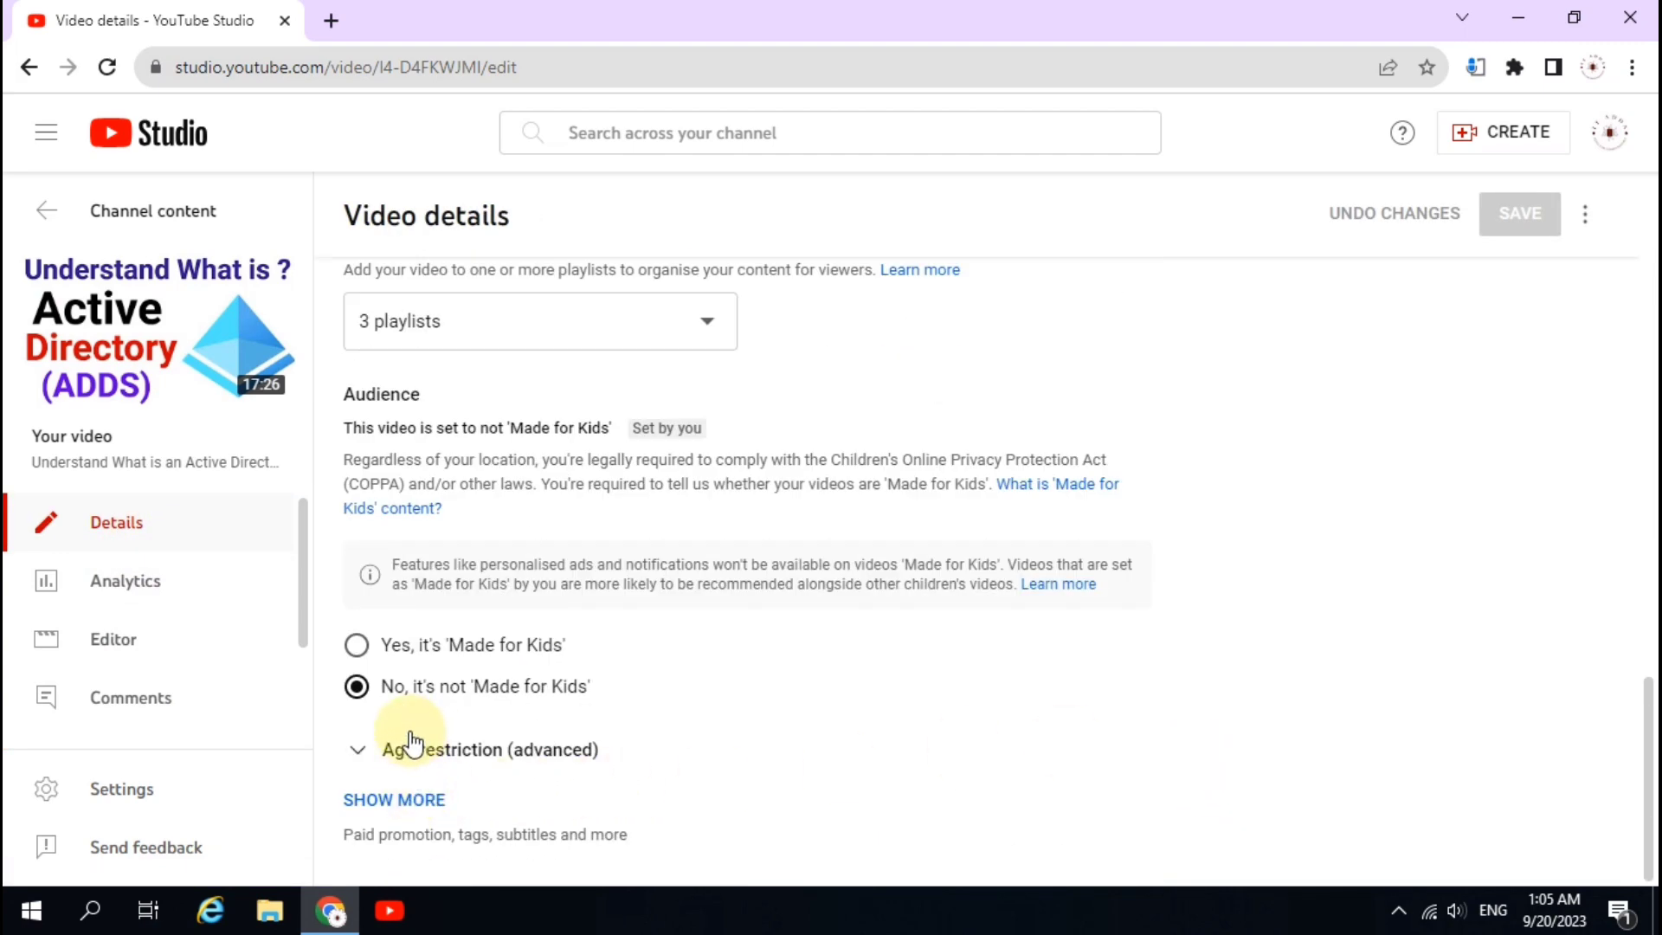
pyautogui.click(383, 803)
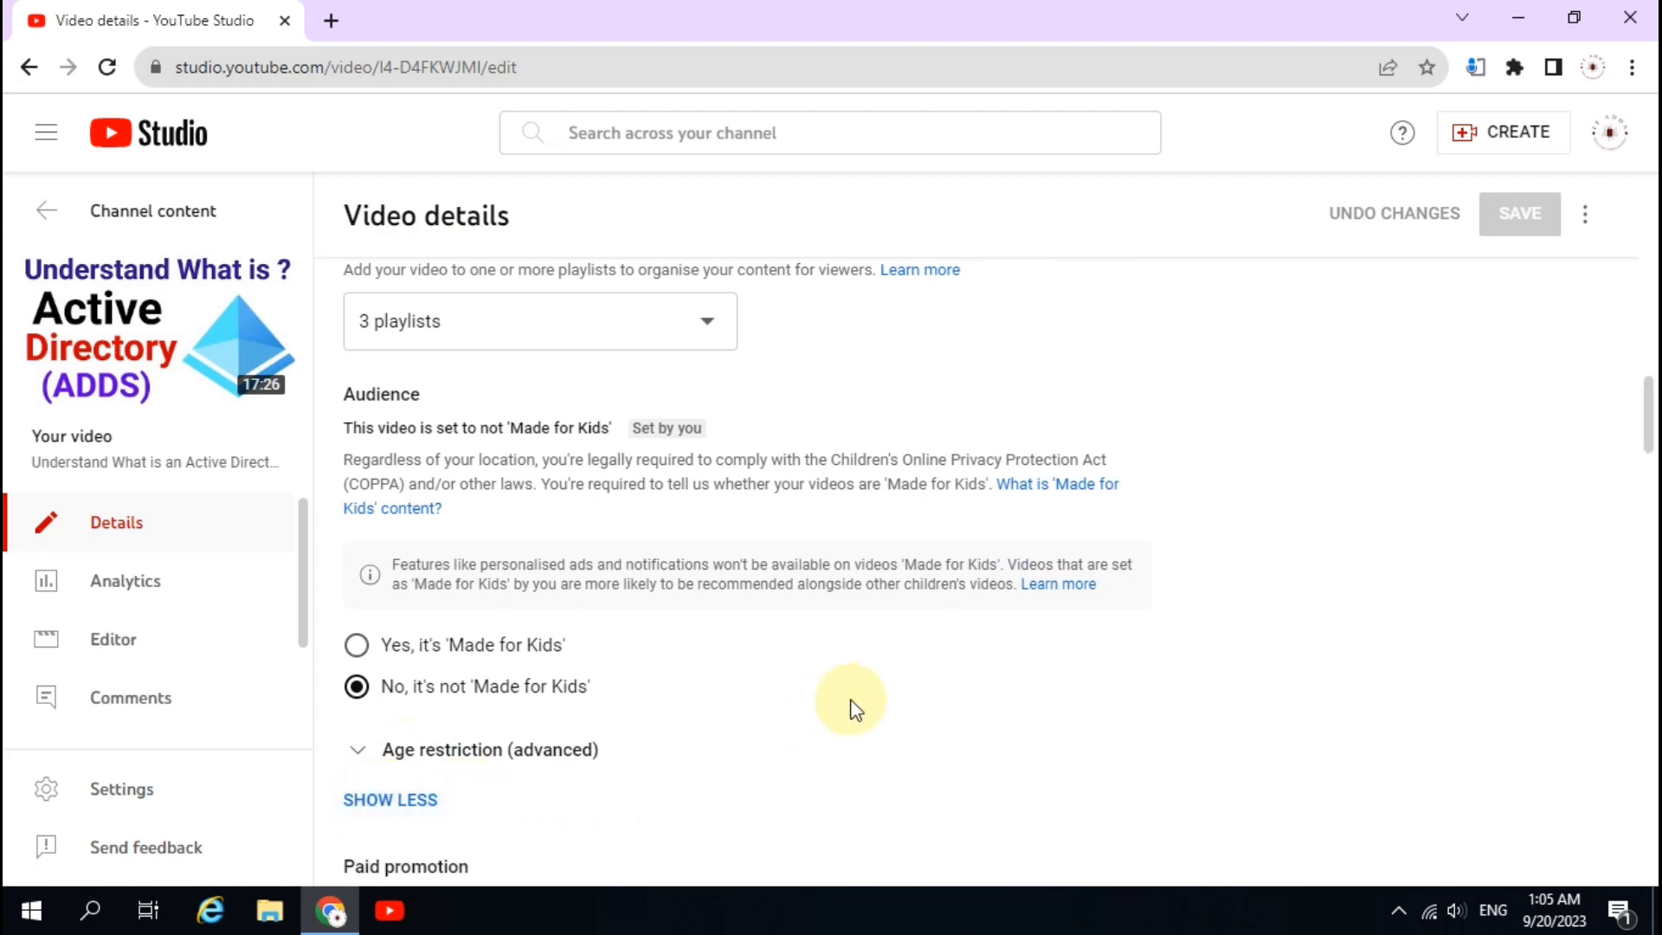
pyautogui.scroll(-8, 861, 706)
pyautogui.scroll(-10, 869, 712)
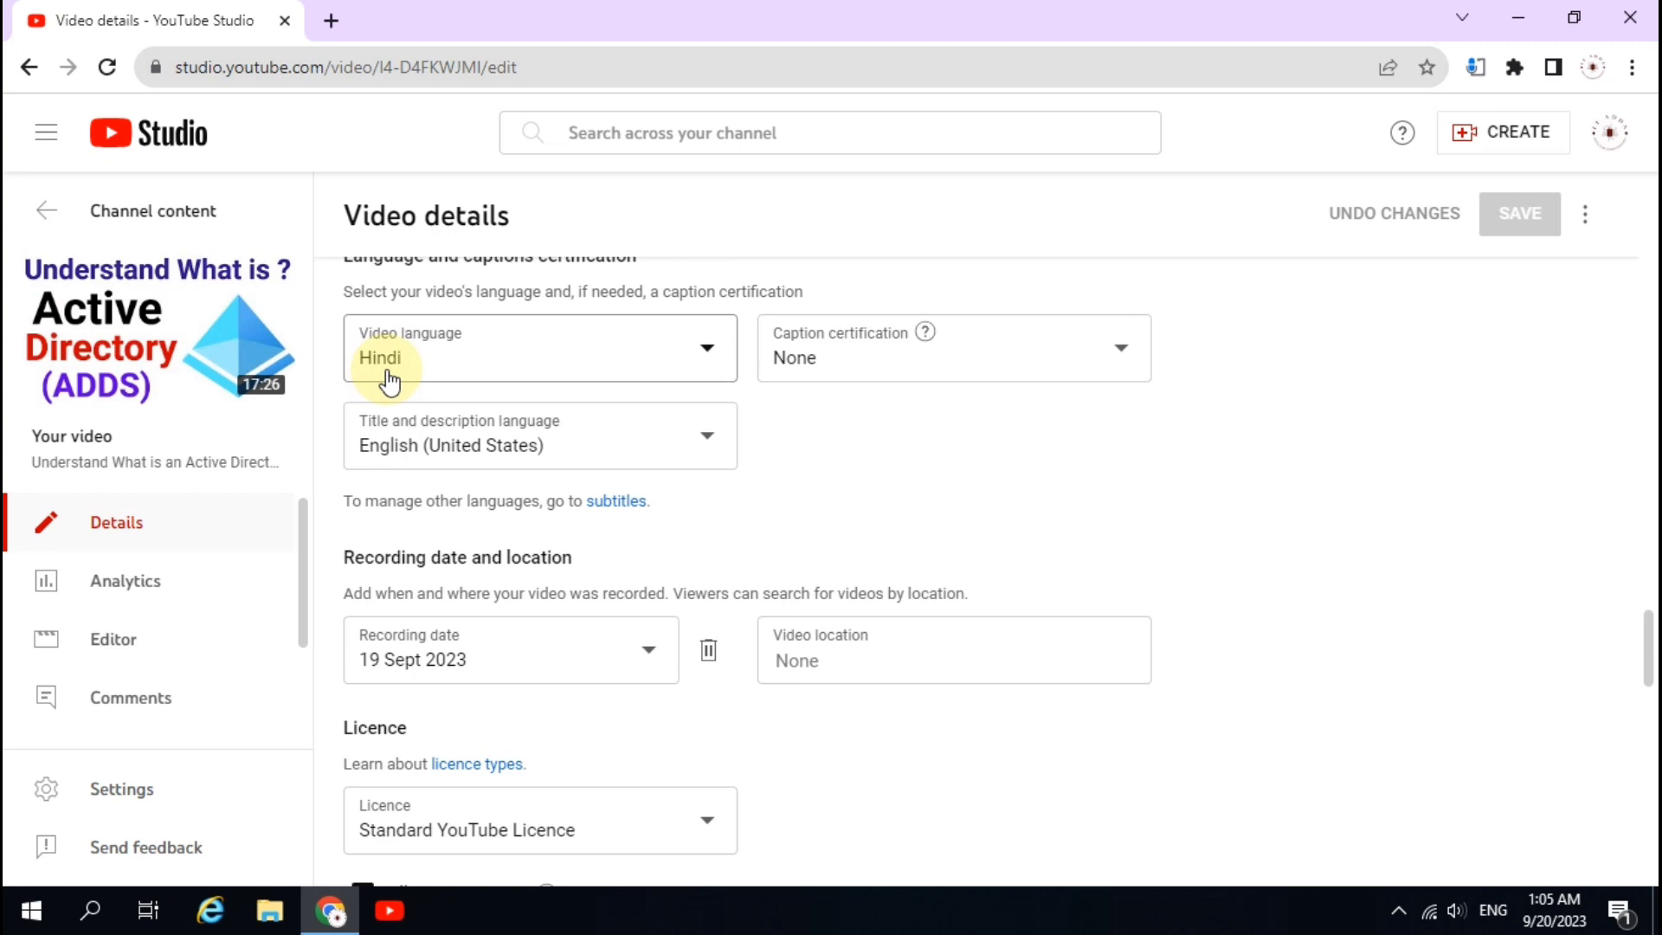
# Duplicate the video's Hindi automatic captions, review the caption text, and publish it as Hindi subtitles
pyautogui.scroll(-2, 187, 642)
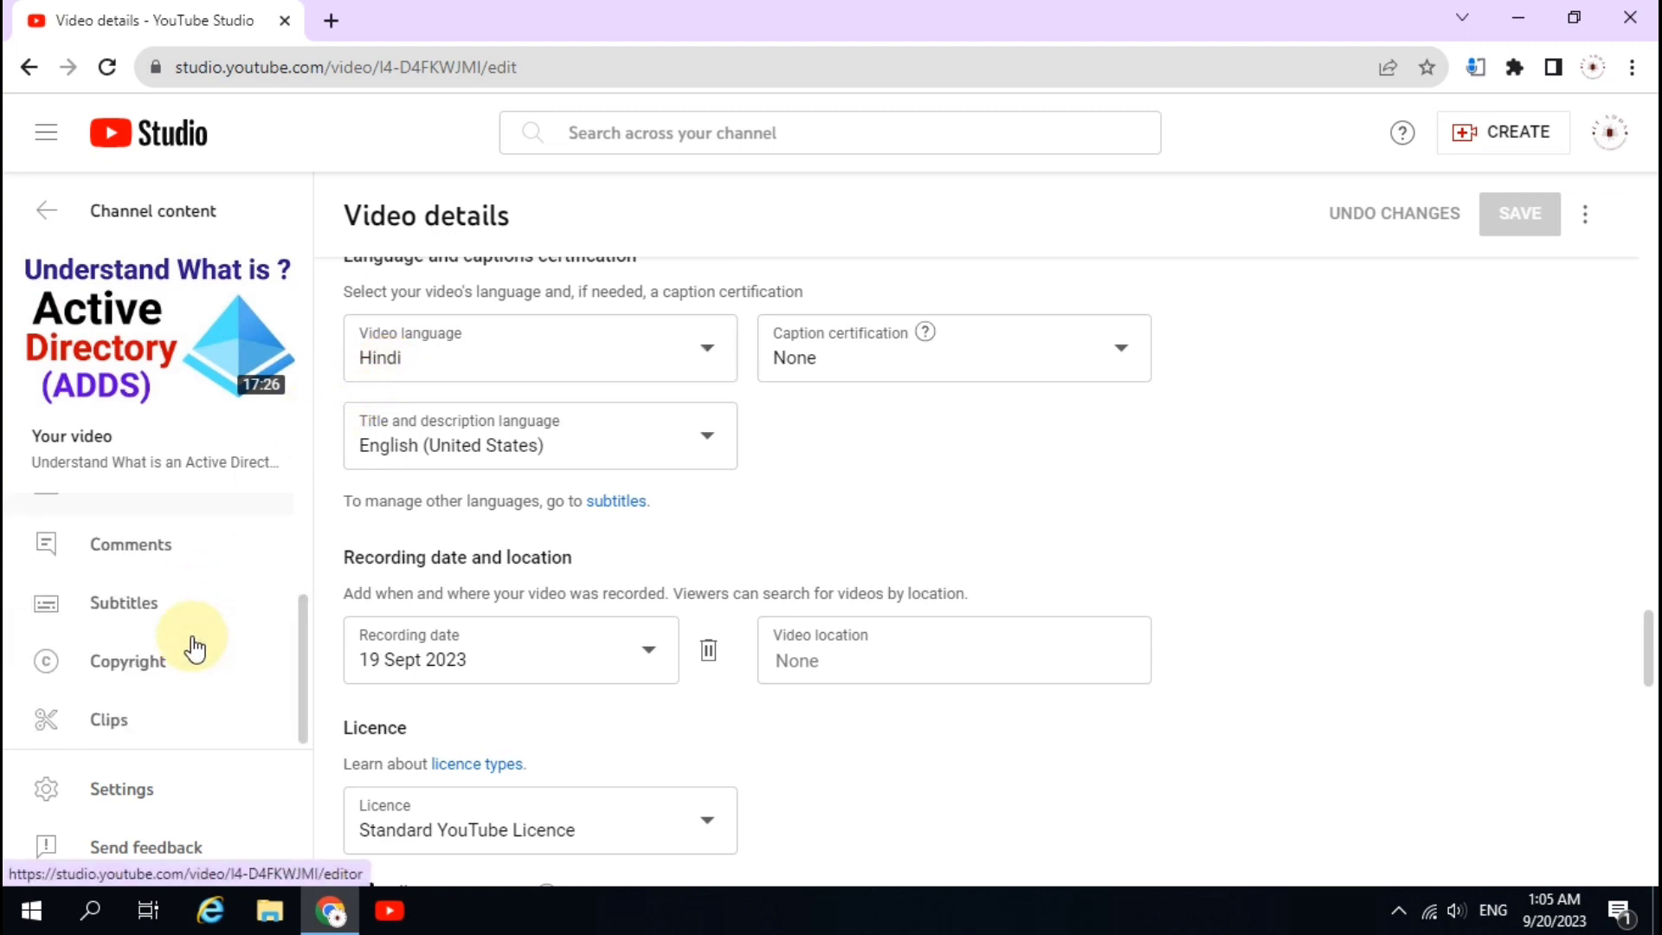
pyautogui.click(128, 606)
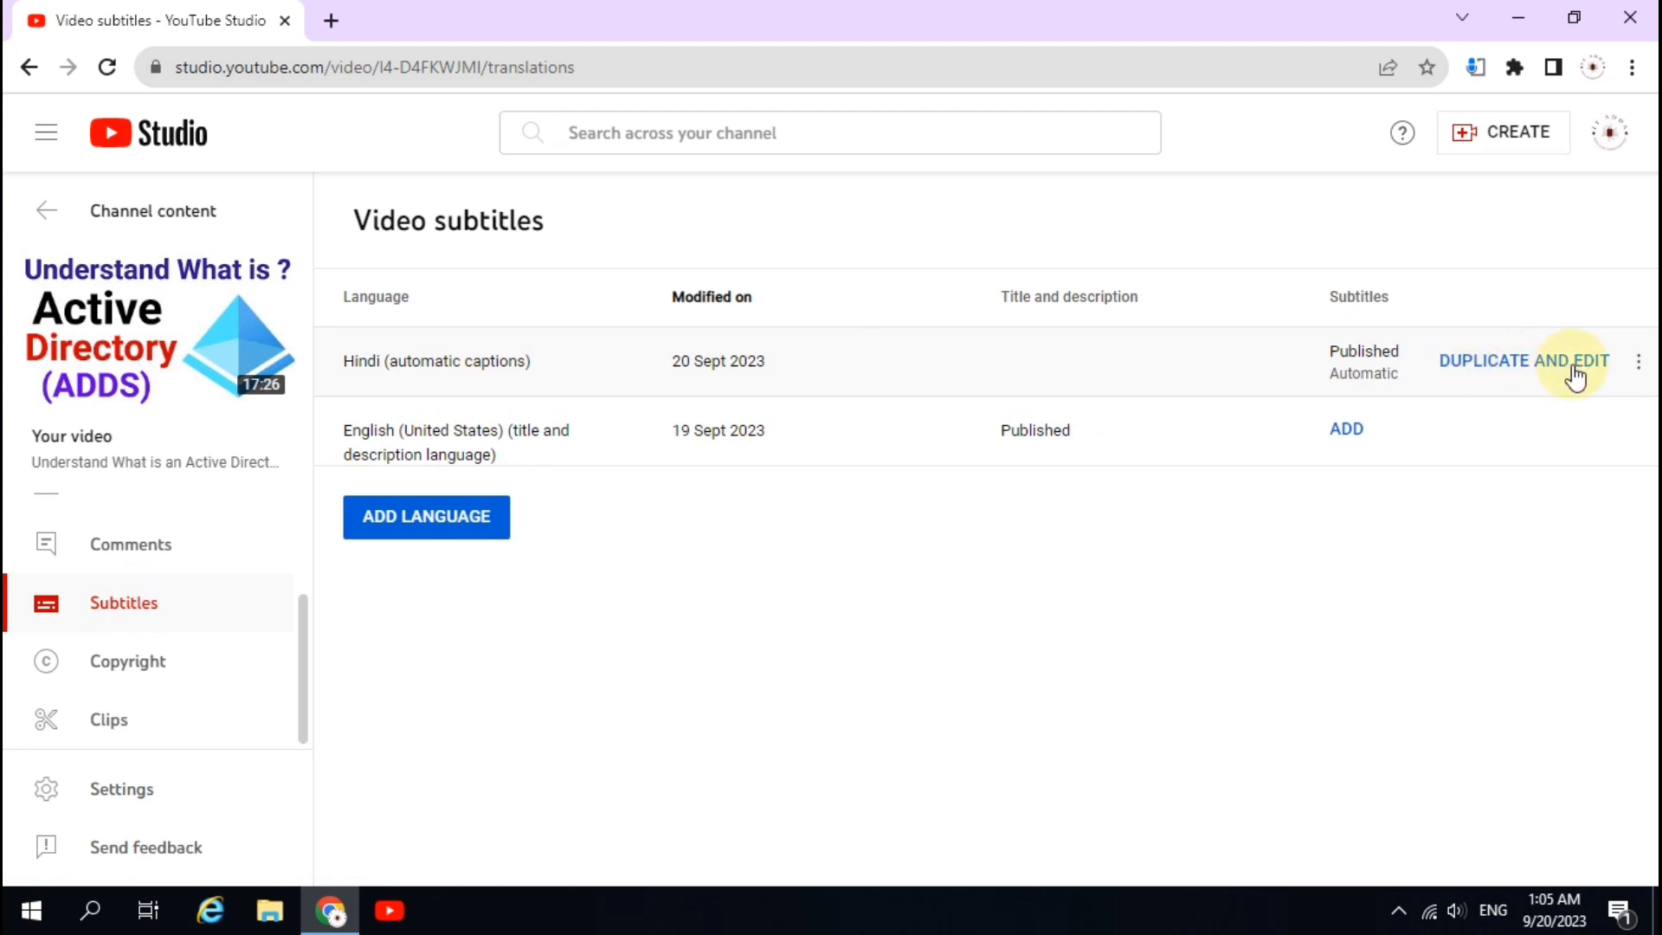
pyautogui.click(1517, 364)
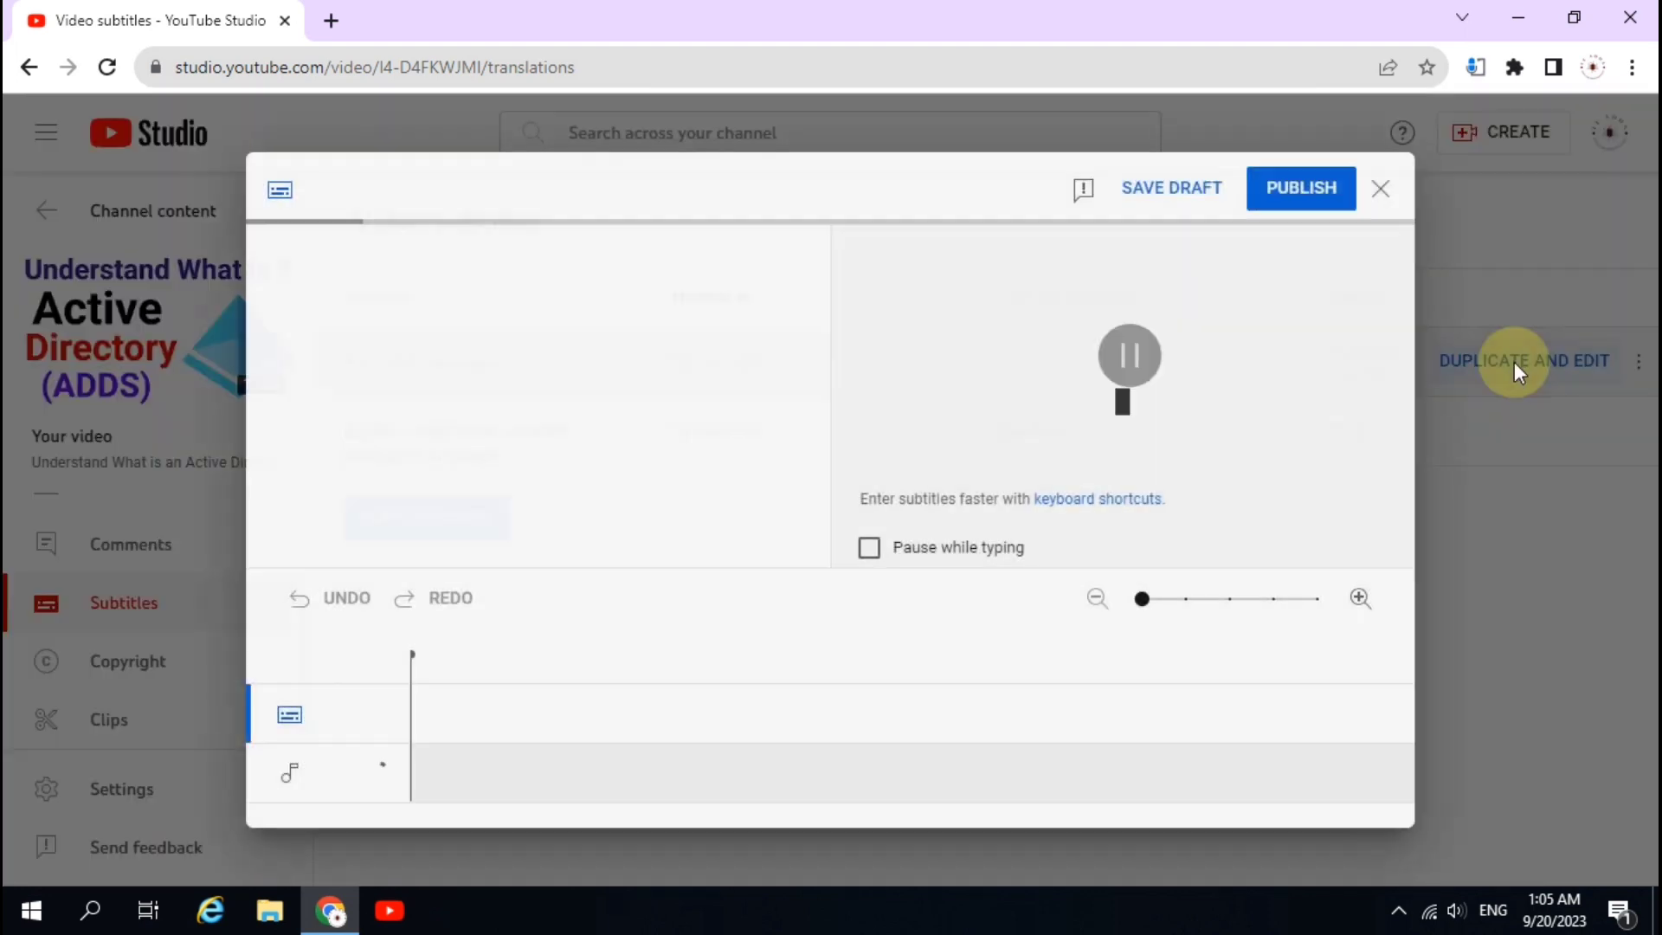
pyautogui.scroll(15, 482, 358)
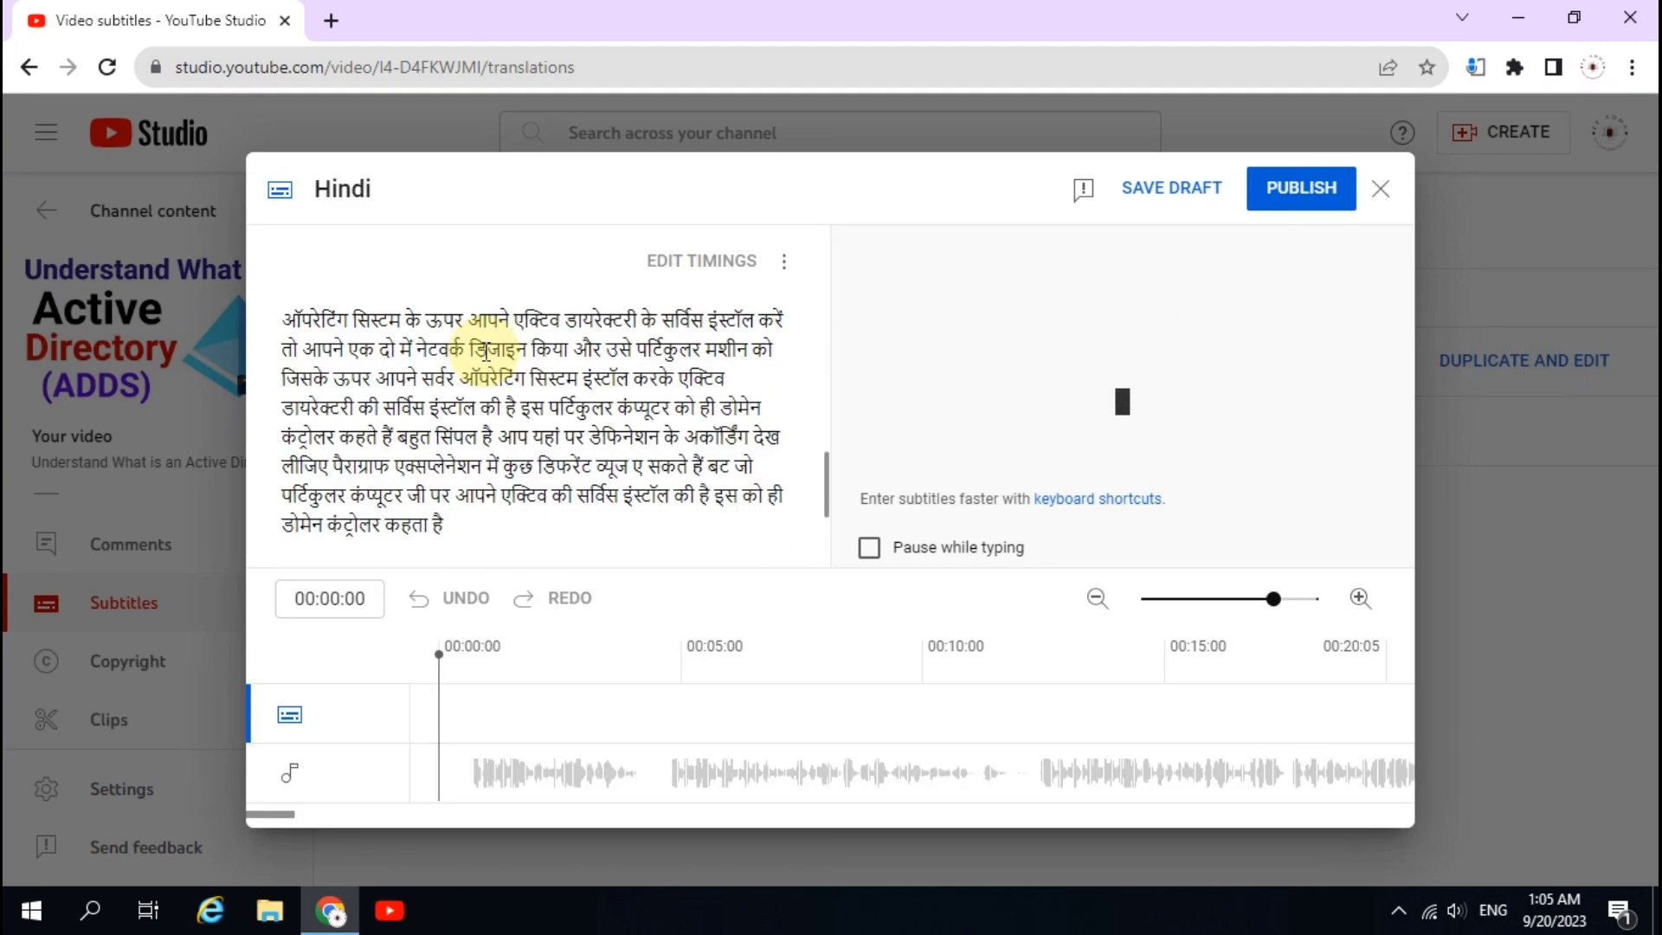
pyautogui.scroll(10, 485, 352)
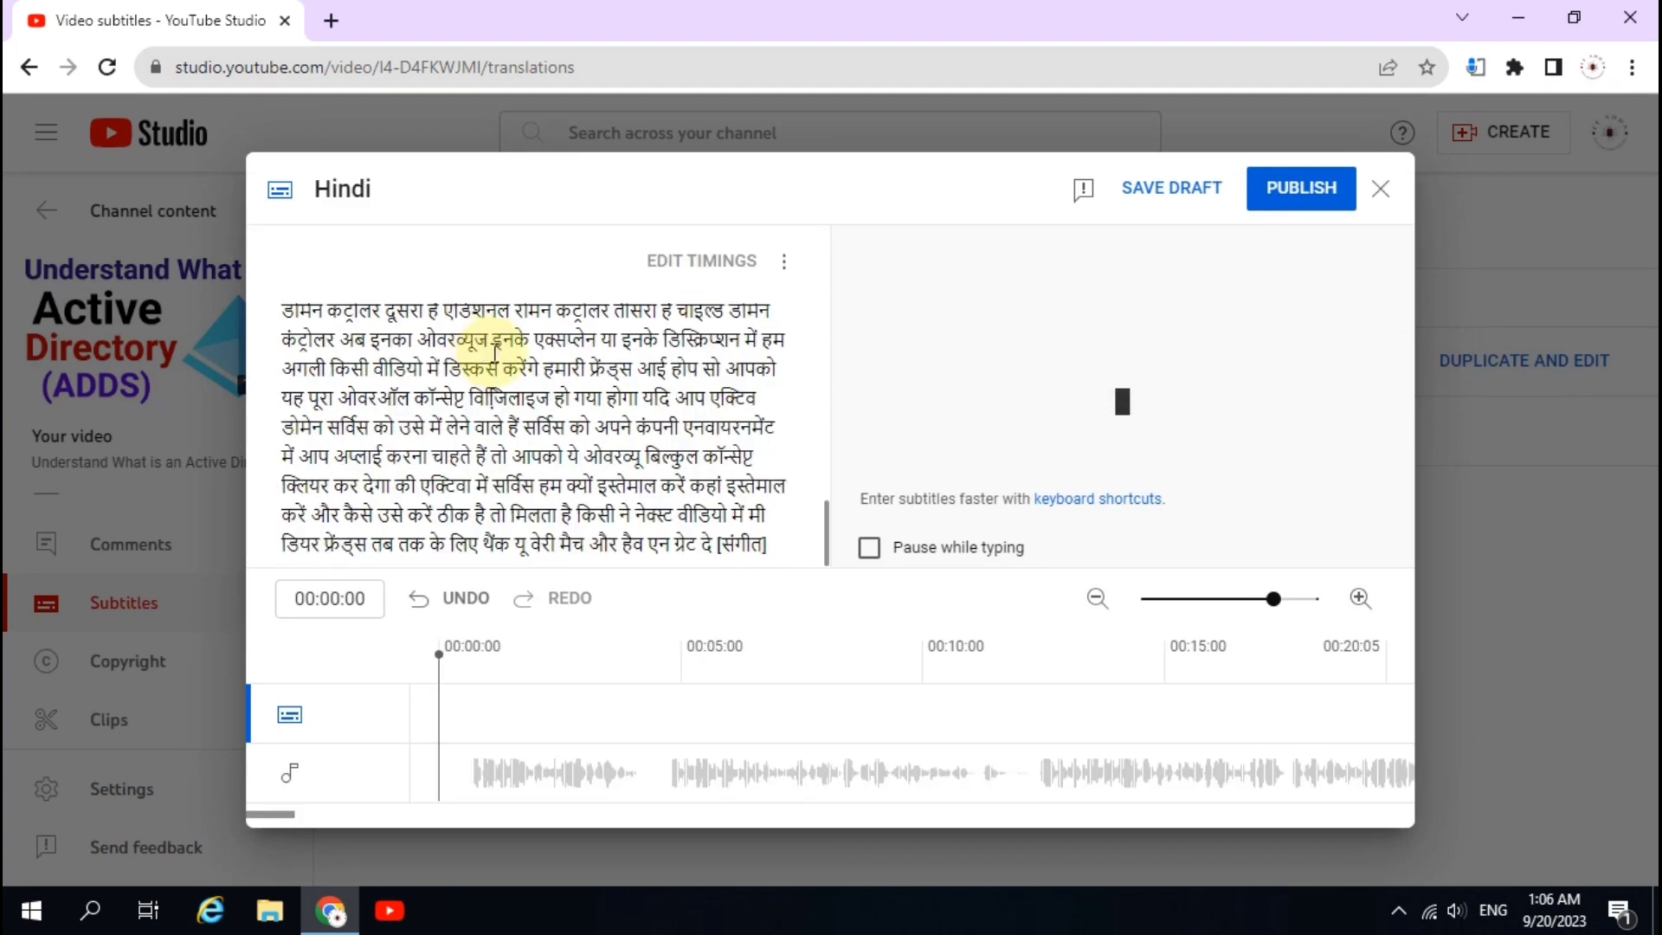
pyautogui.scroll(12, 539, 390)
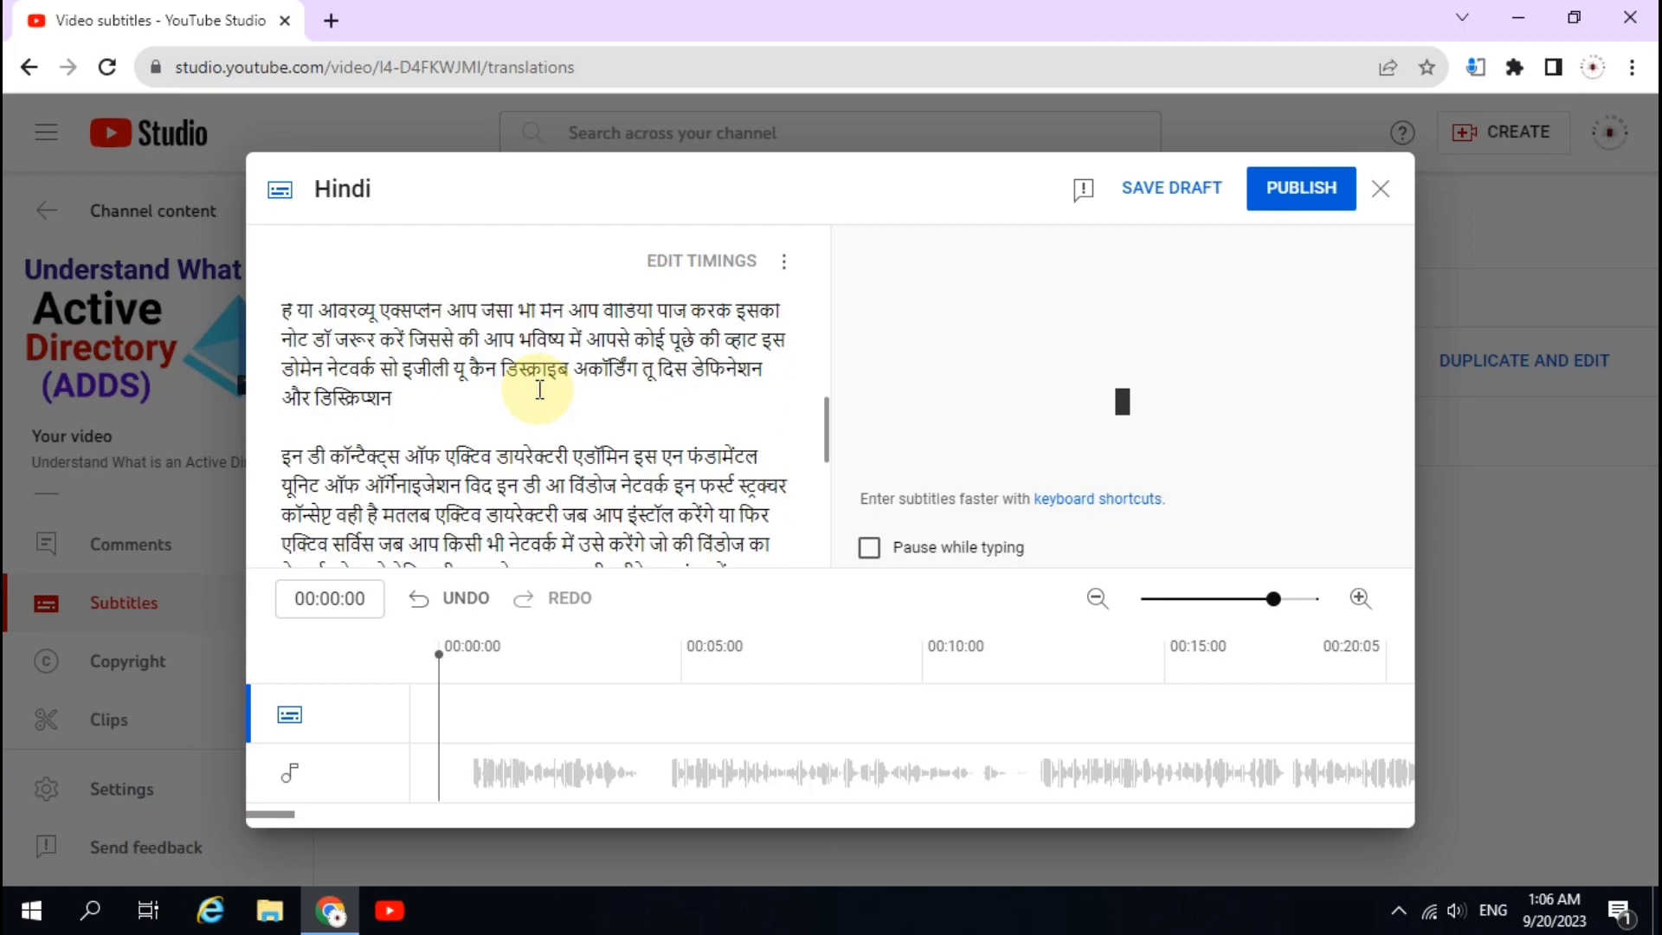
pyautogui.scroll(10, 551, 392)
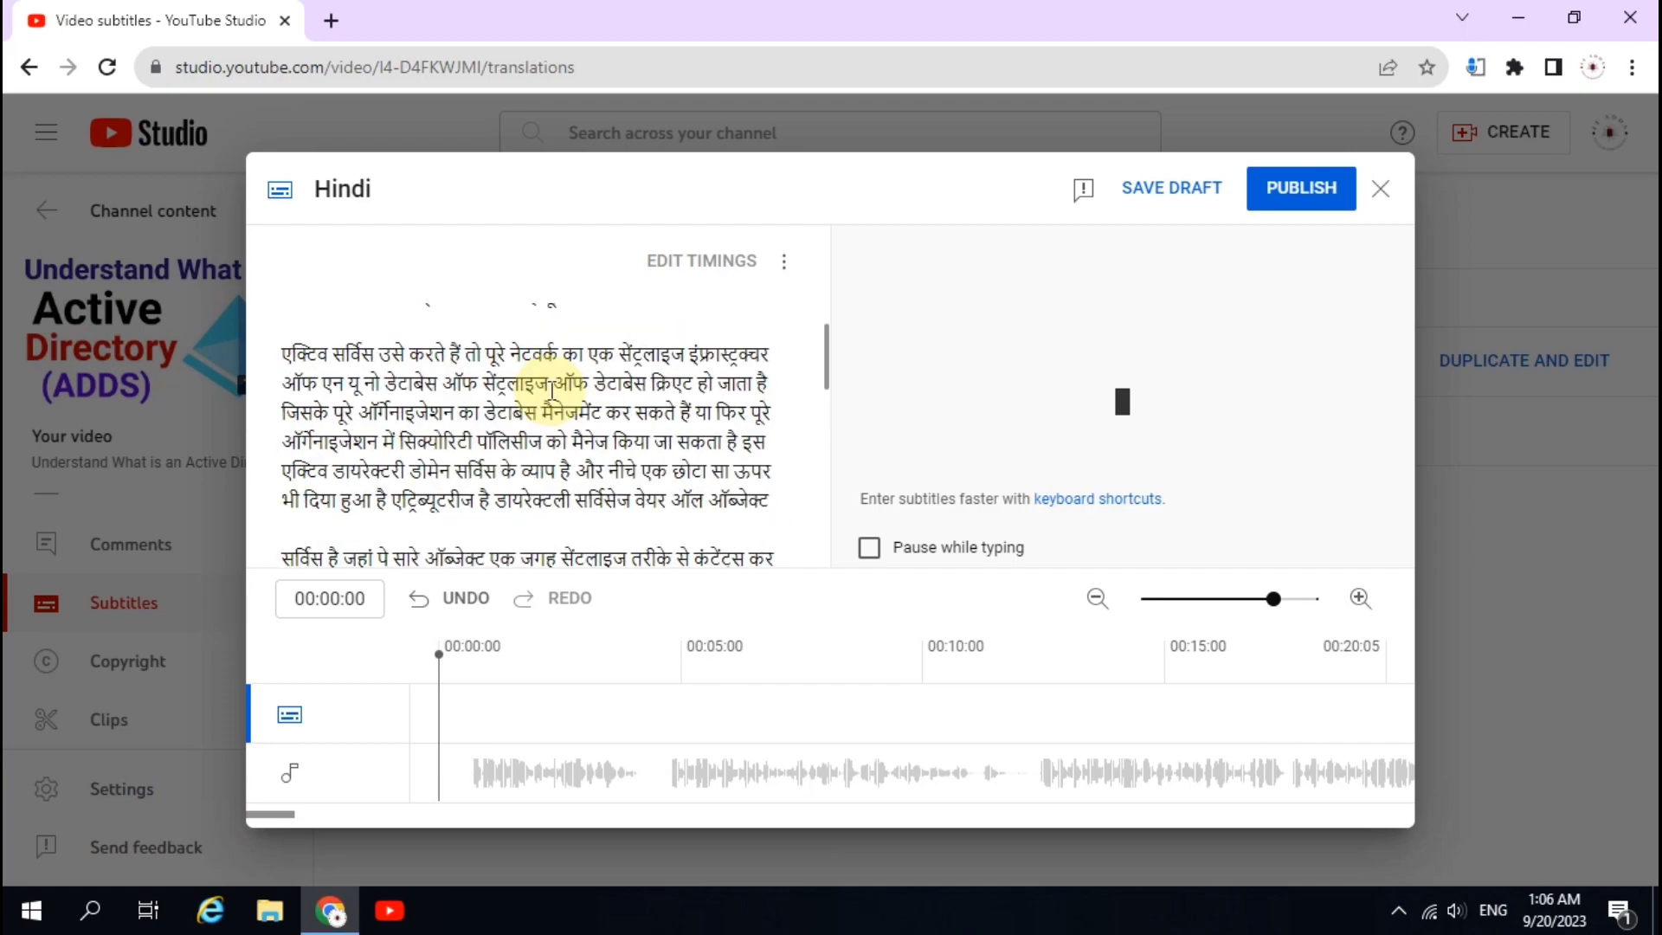
pyautogui.scroll(-10, 551, 392)
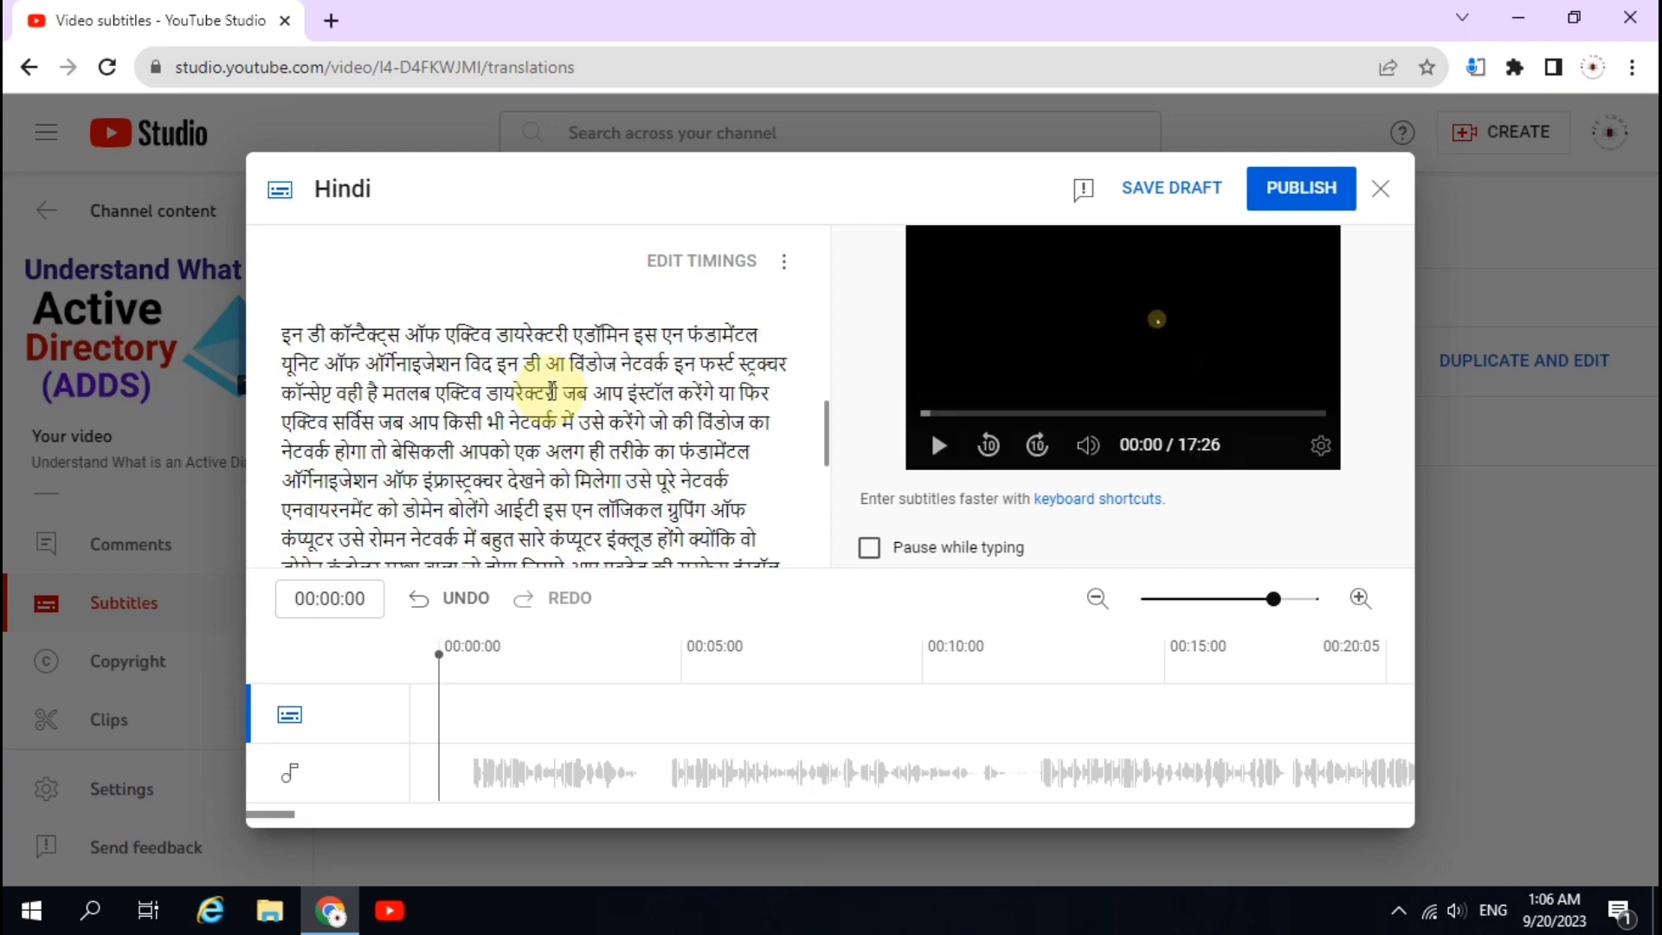
pyautogui.scroll(3, 520, 456)
pyautogui.click(1315, 194)
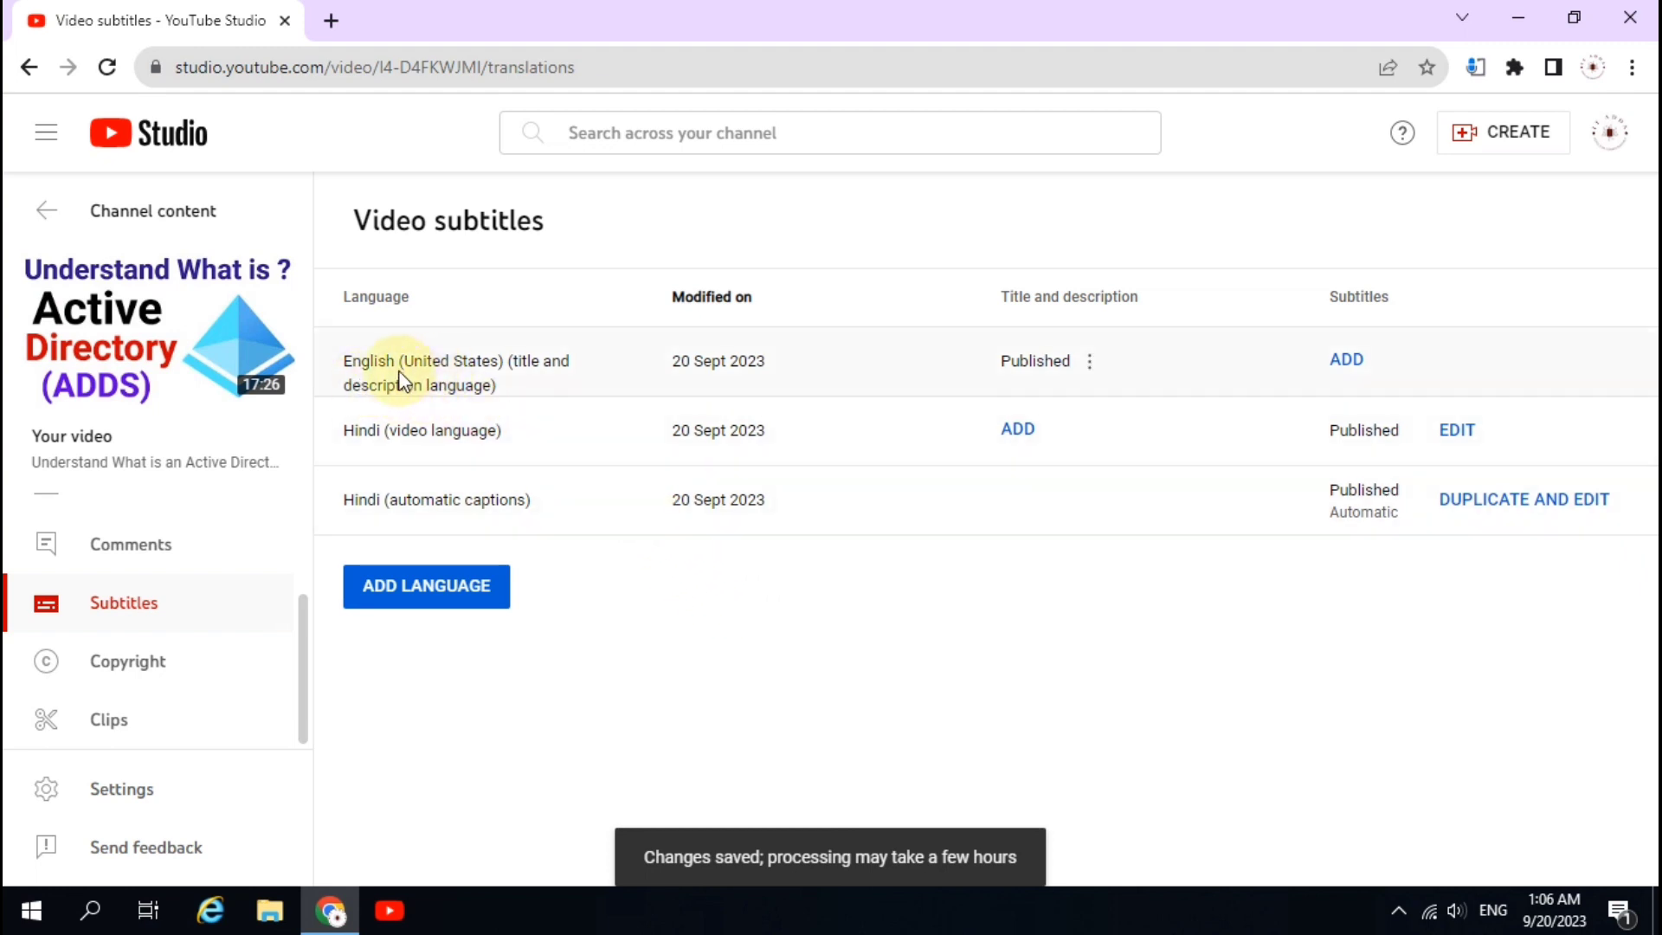
# Create English (United States) subtitles for the video with Auto-translate and publish them
pyautogui.moveTo(363, 360); pyautogui.dragTo(551, 360)
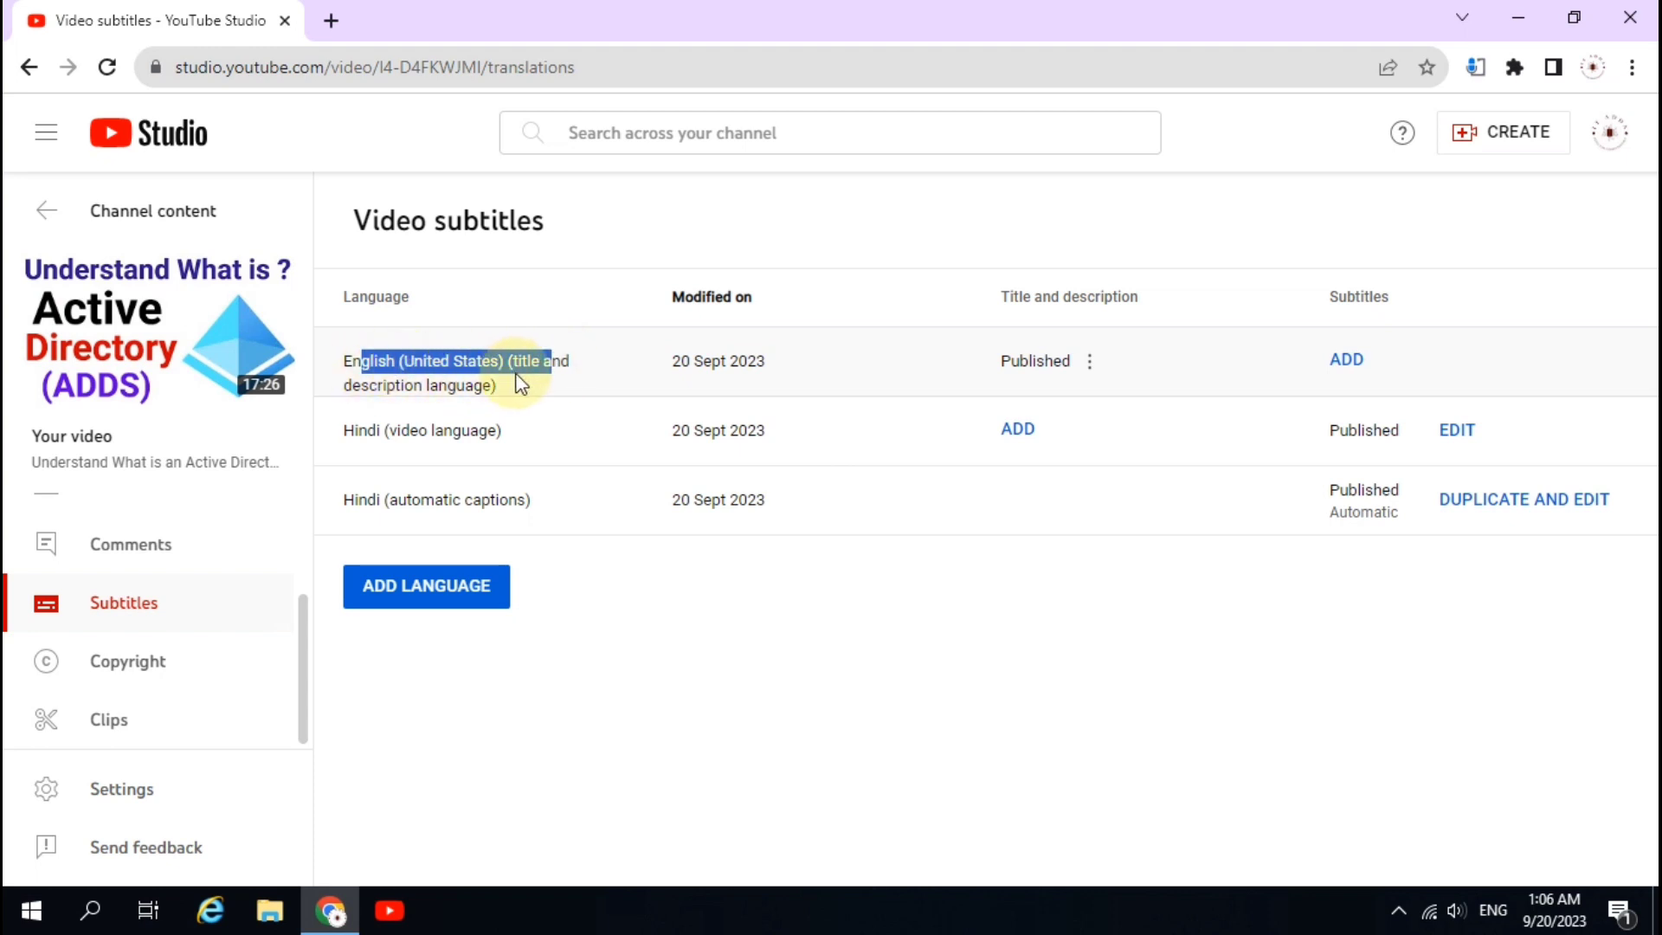
pyautogui.click(1351, 362)
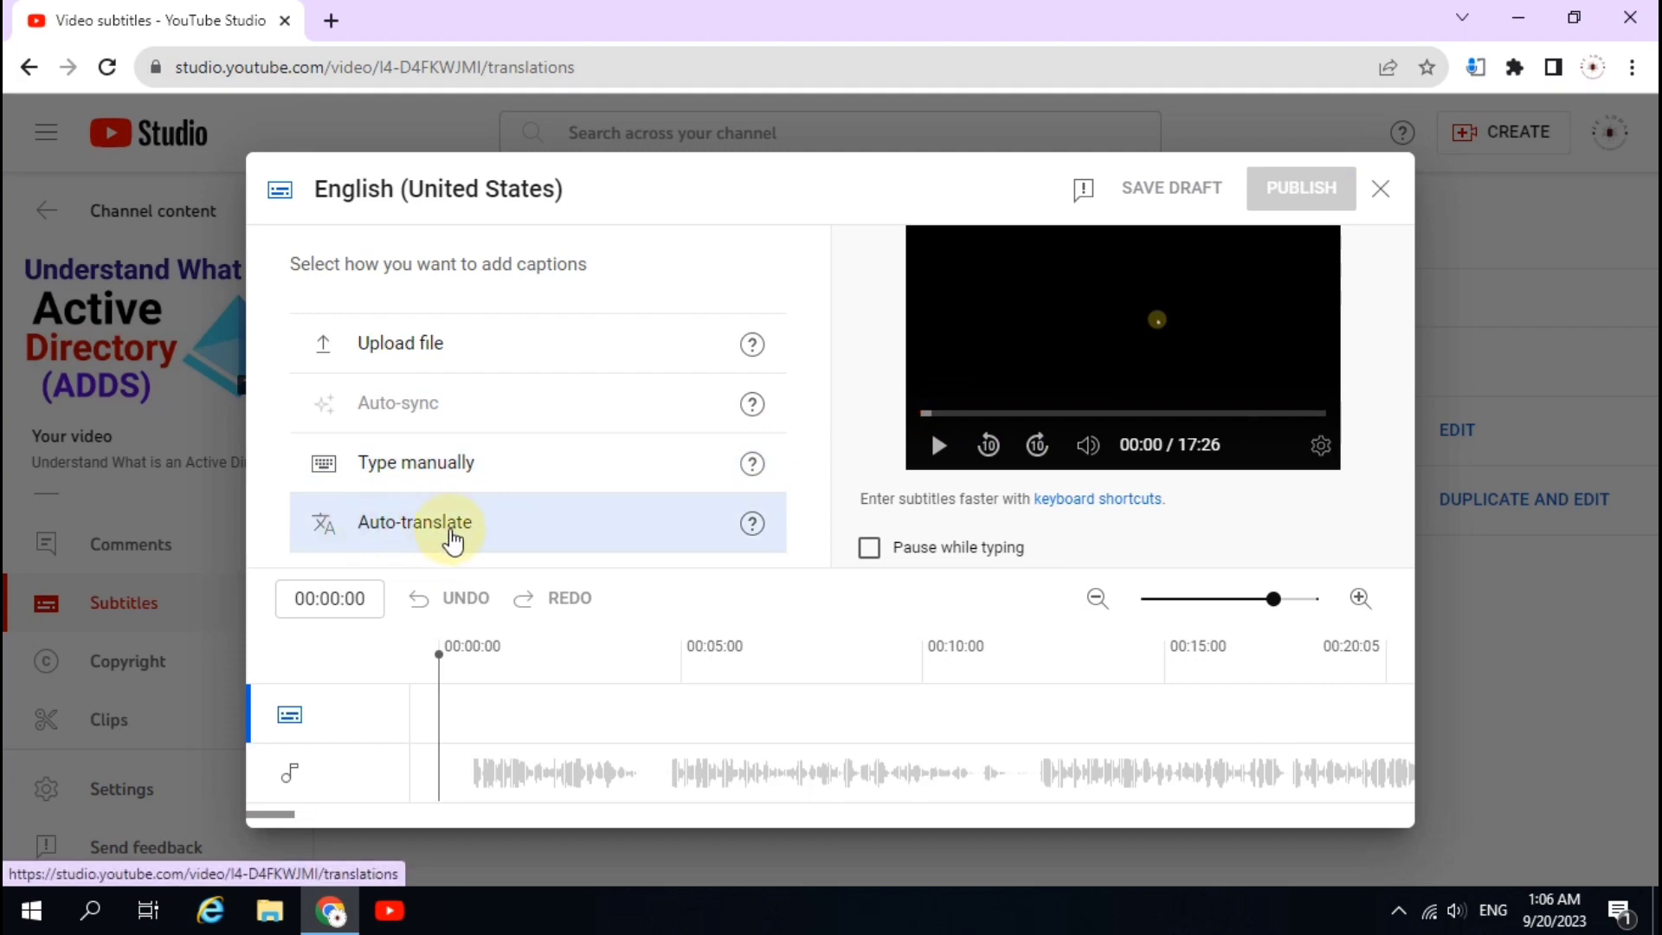
pyautogui.click(451, 534)
pyautogui.click(1303, 189)
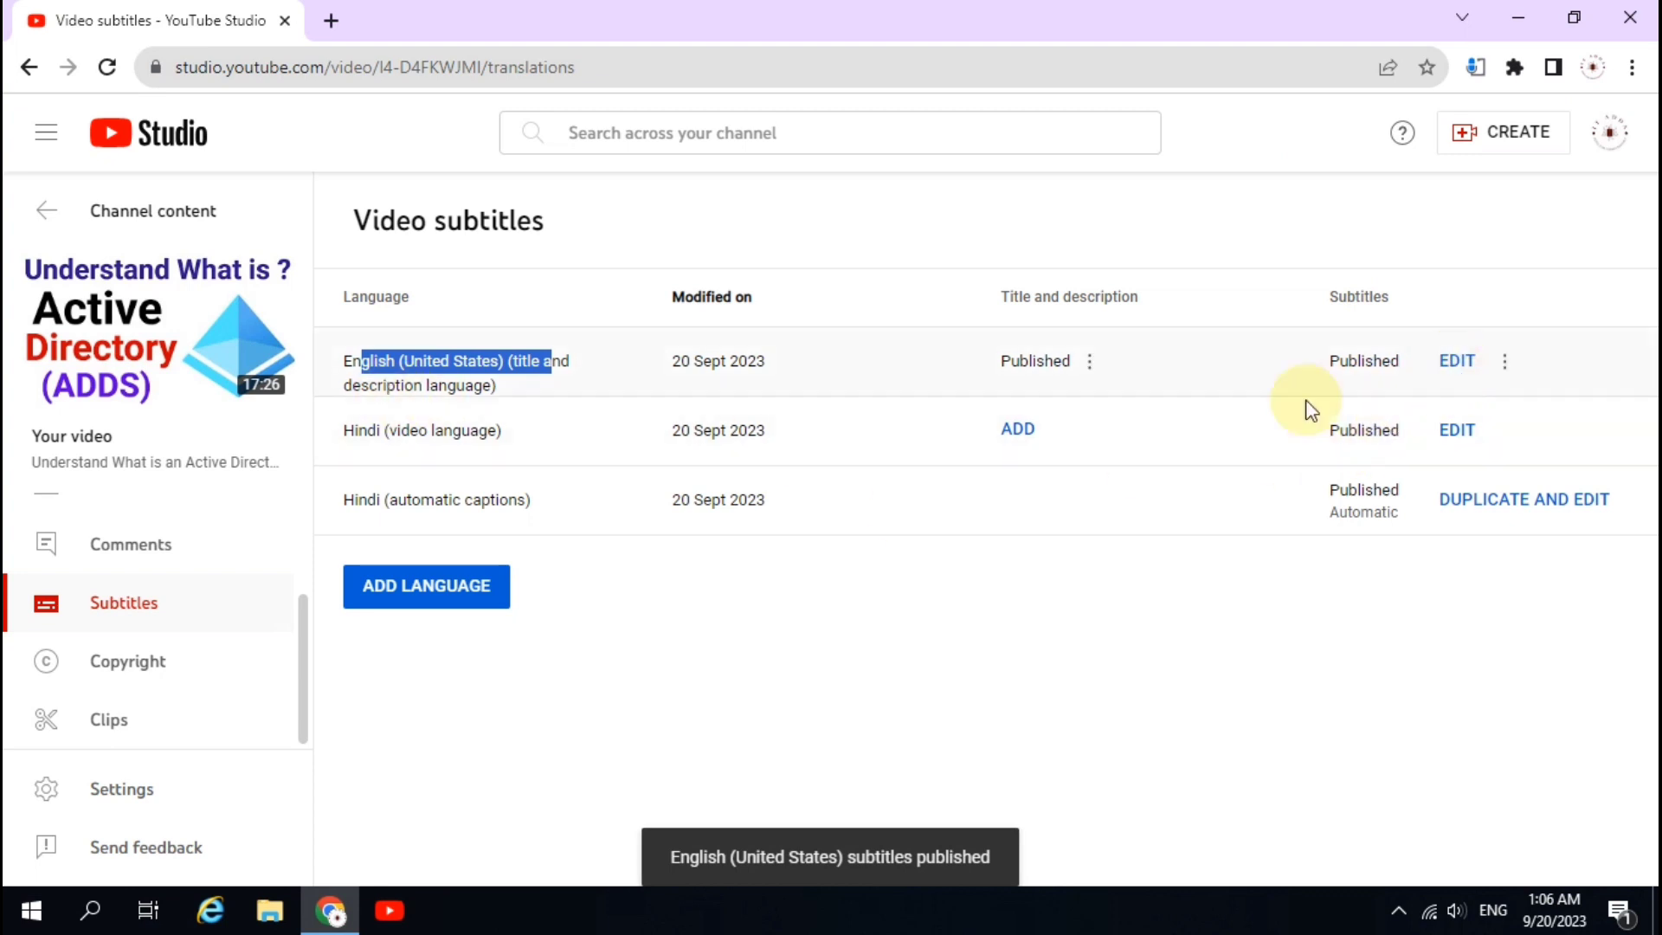
# Add Arabic as a subtitle language and publish auto-translated Arabic subtitles
pyautogui.click(424, 591)
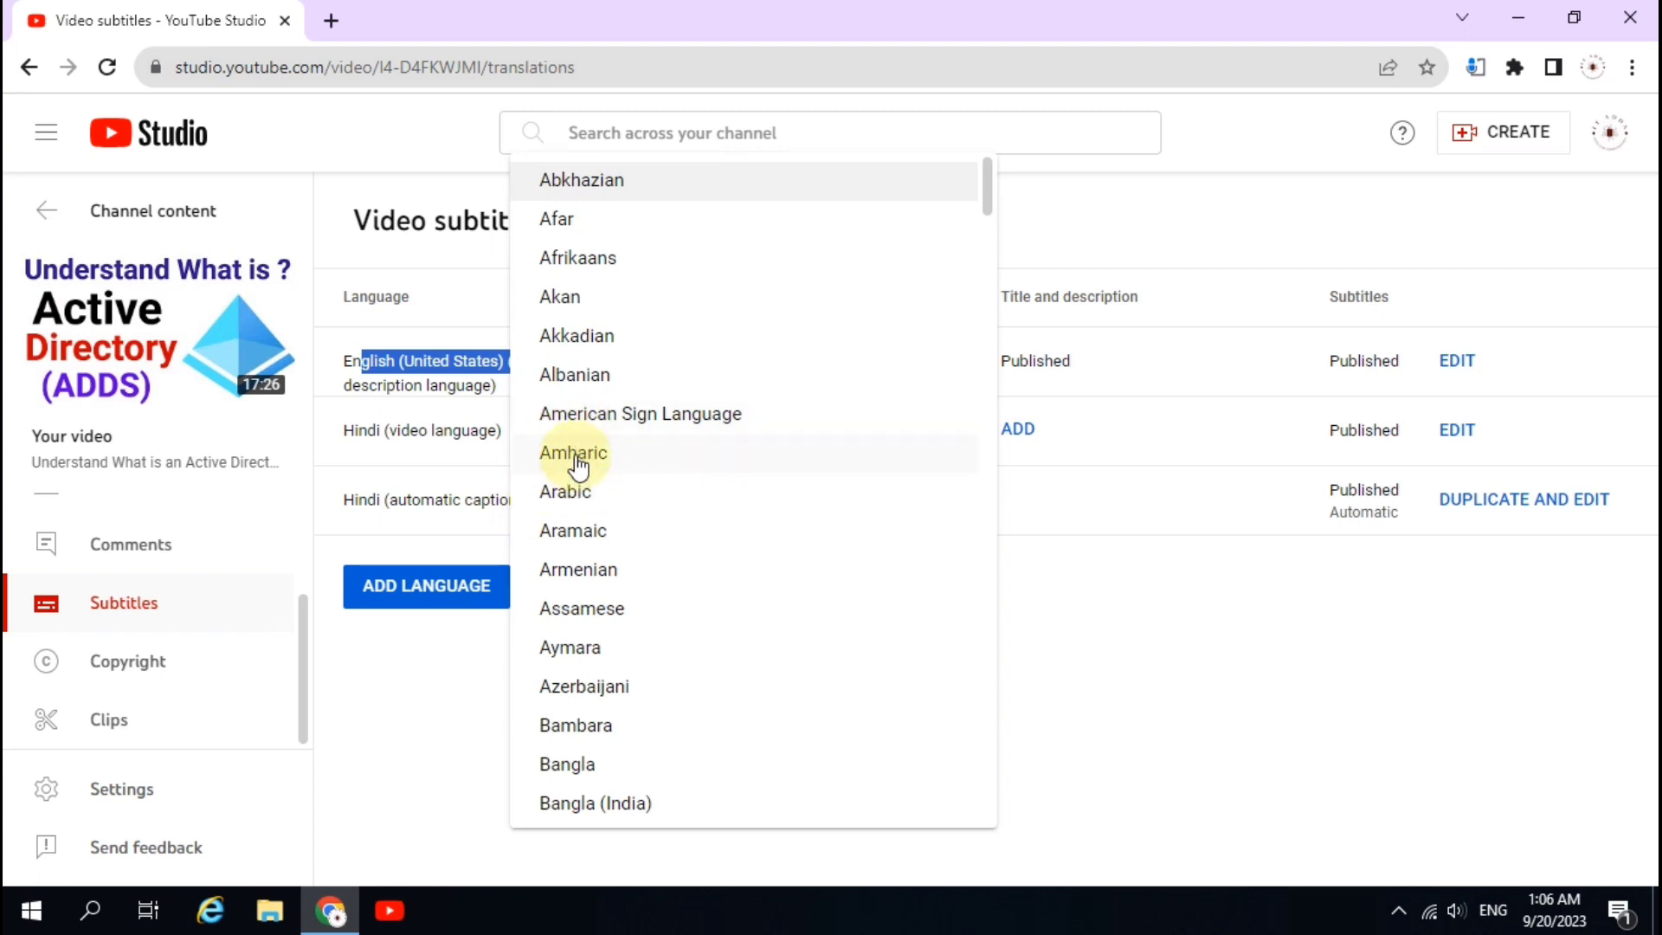
pyautogui.click(568, 498)
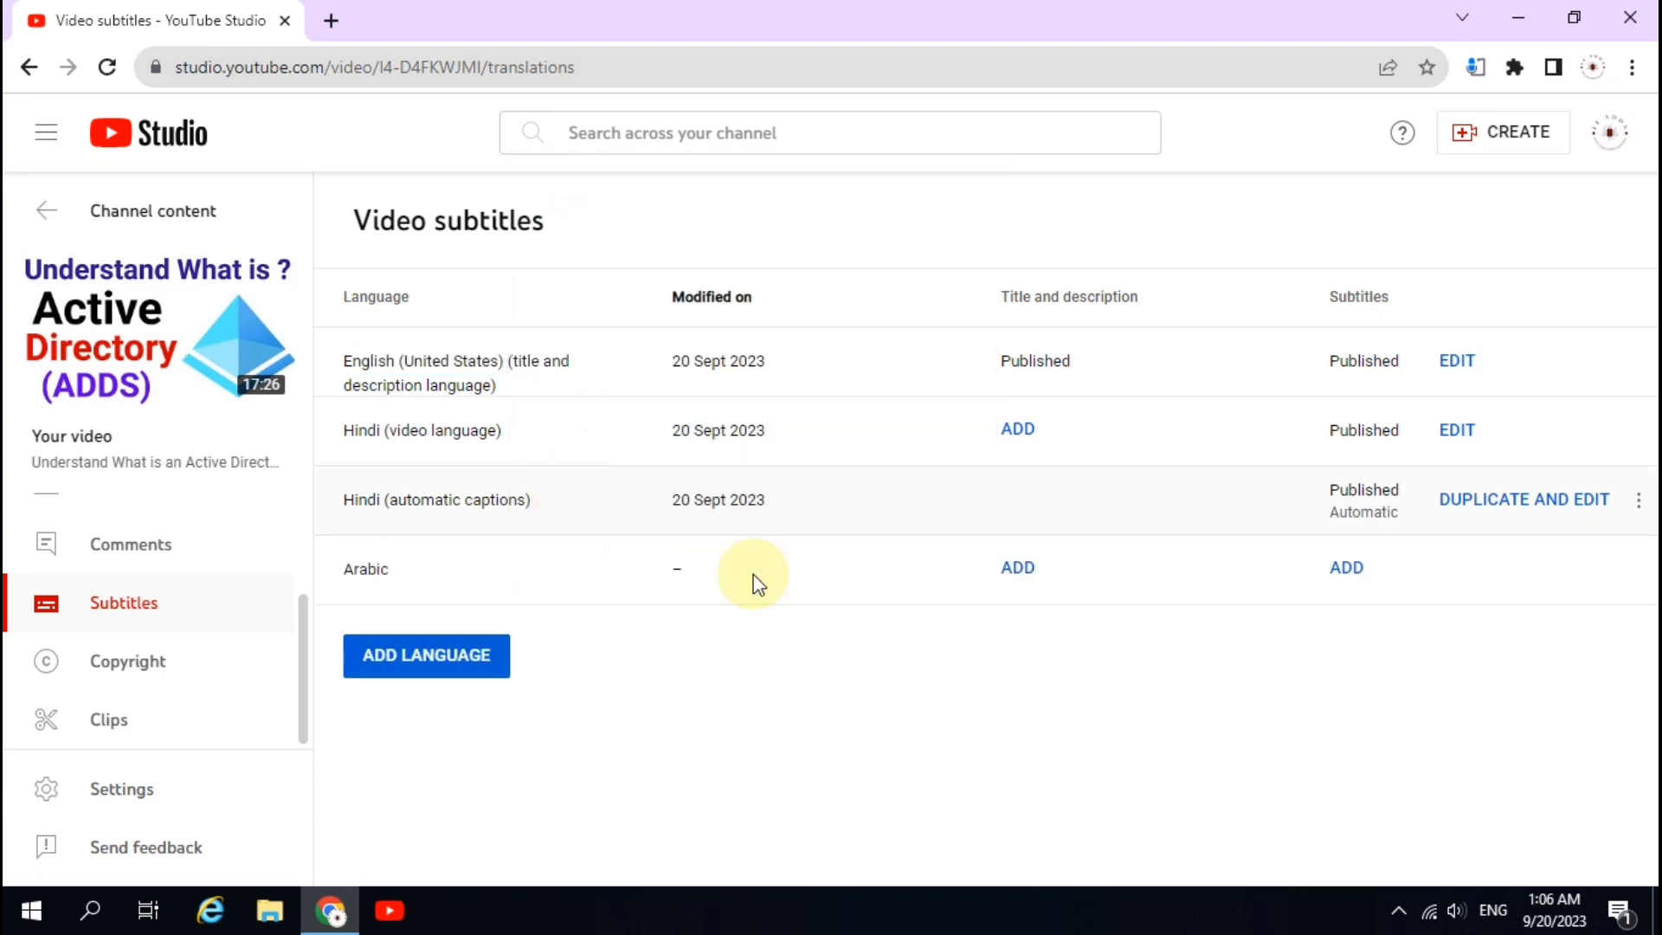
pyautogui.click(1348, 570)
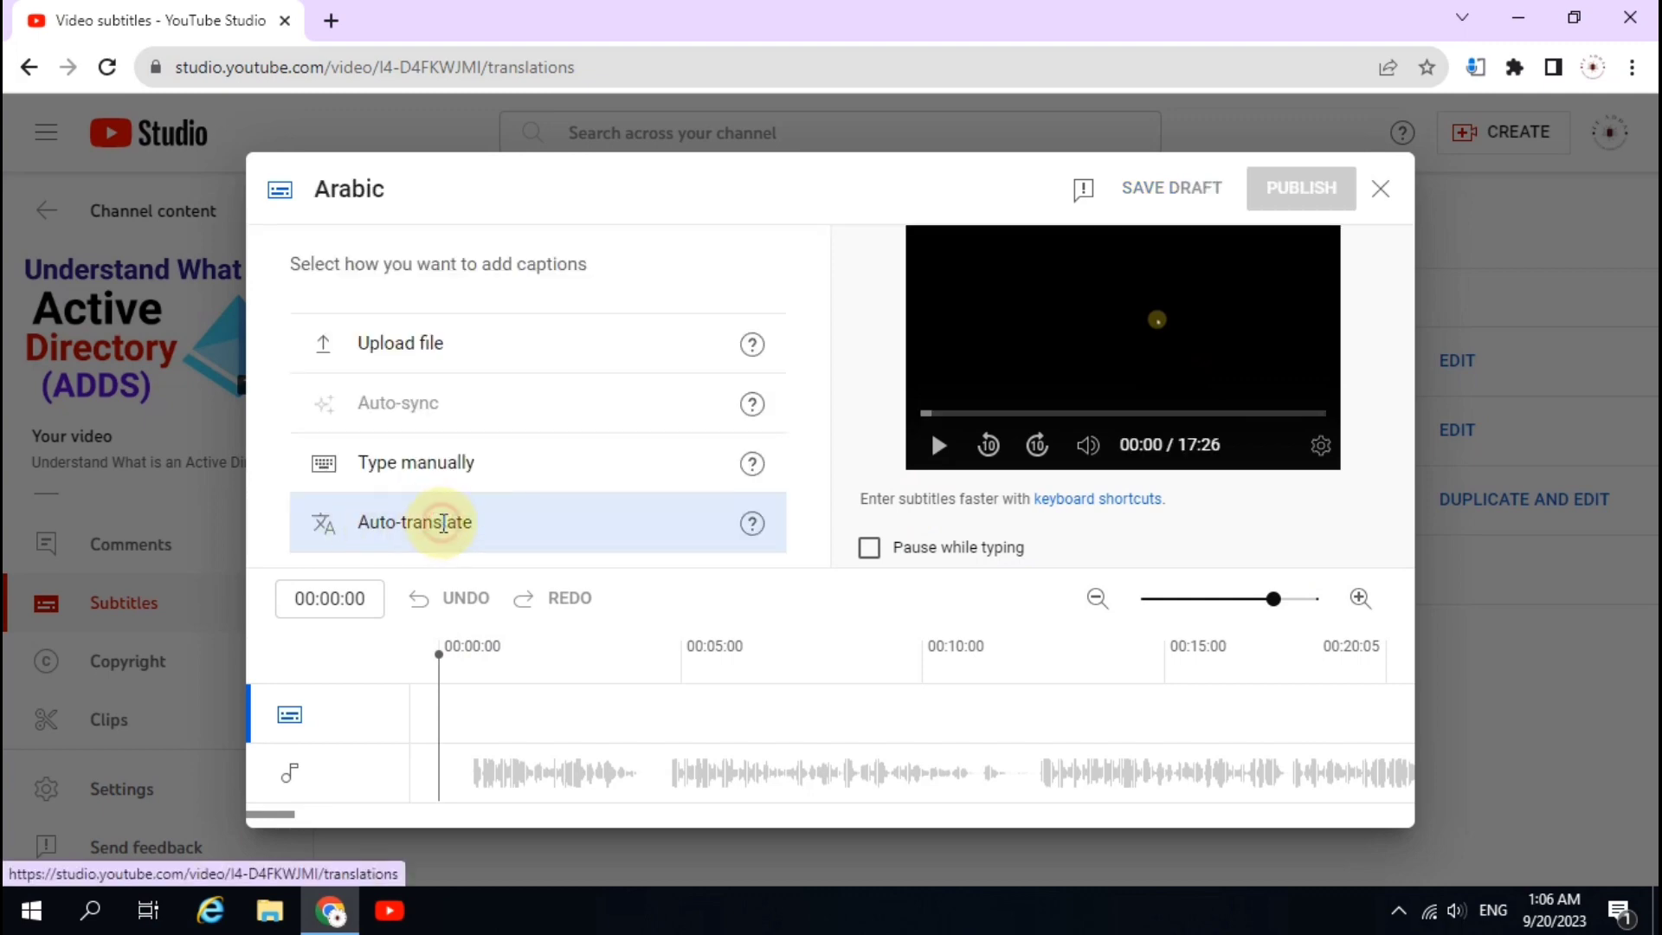
pyautogui.click(443, 523)
pyautogui.click(1321, 185)
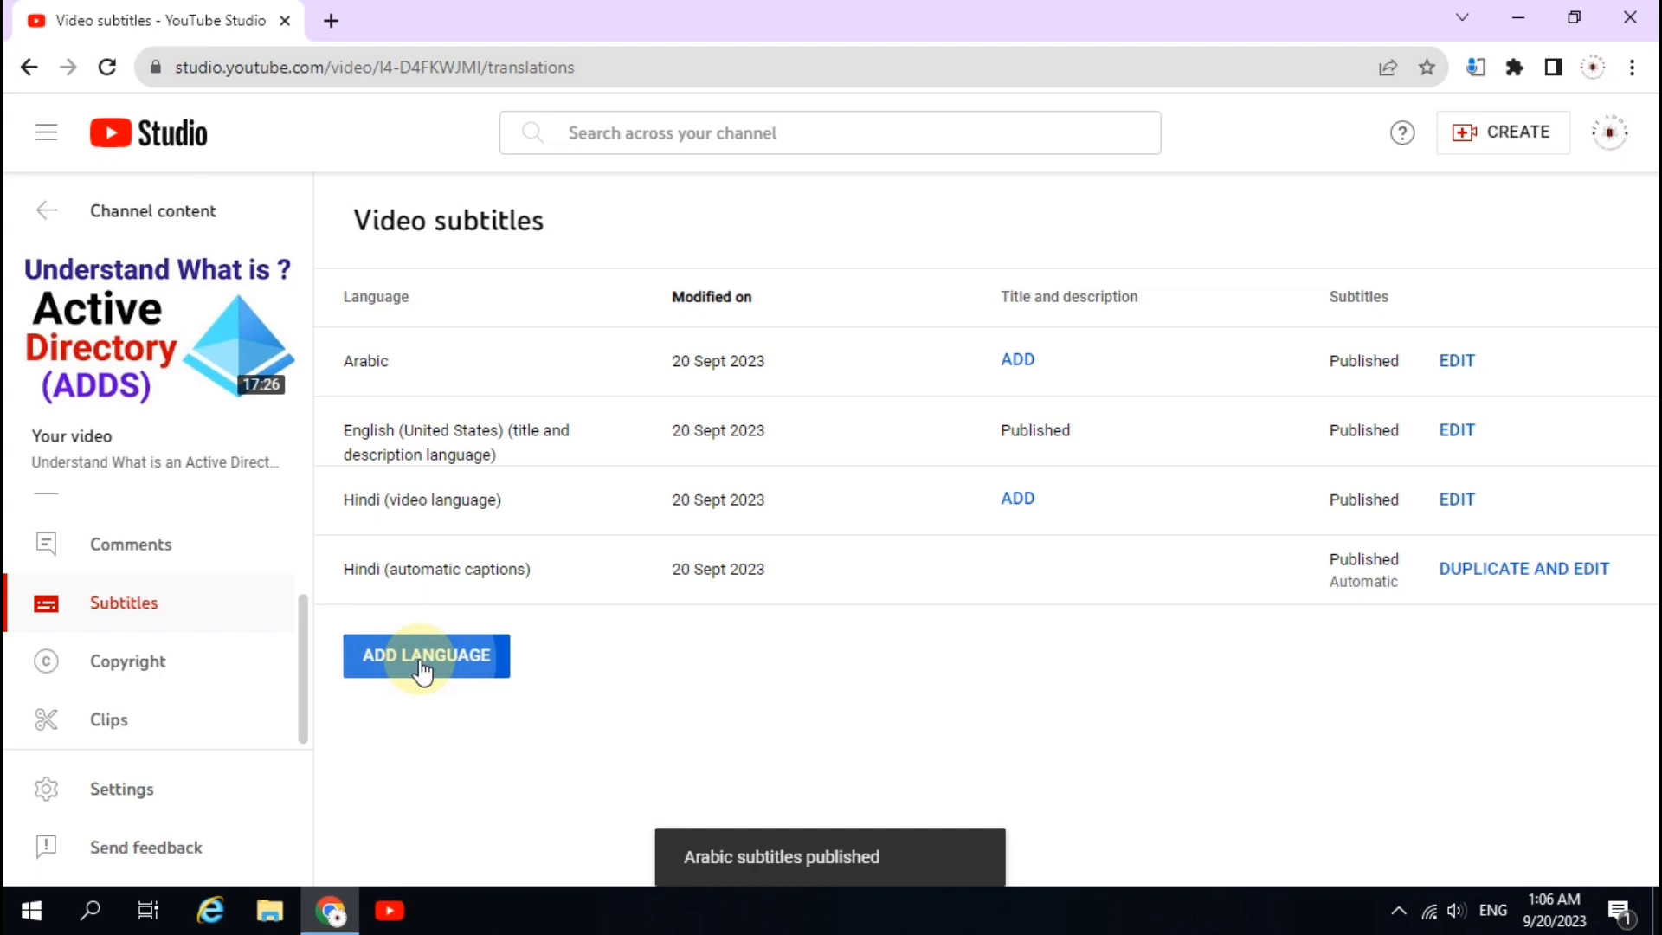
# Add Tamil as a subtitle language and publish auto-translated Tamil subtitles
pyautogui.click(419, 658)
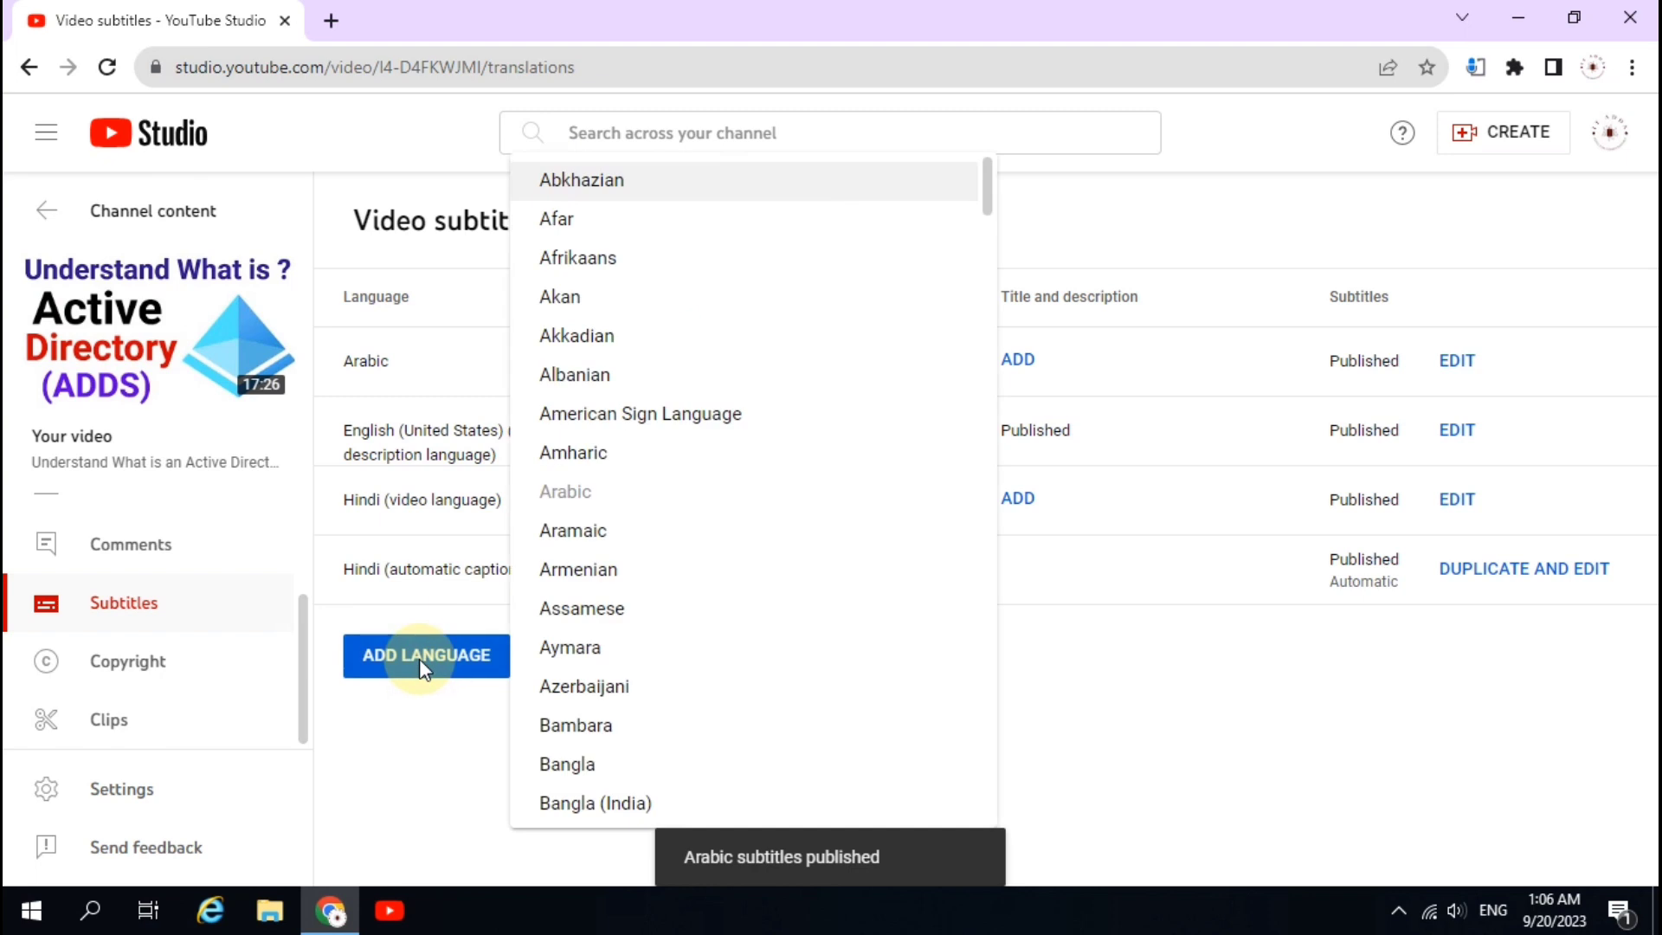
pyautogui.press('t')
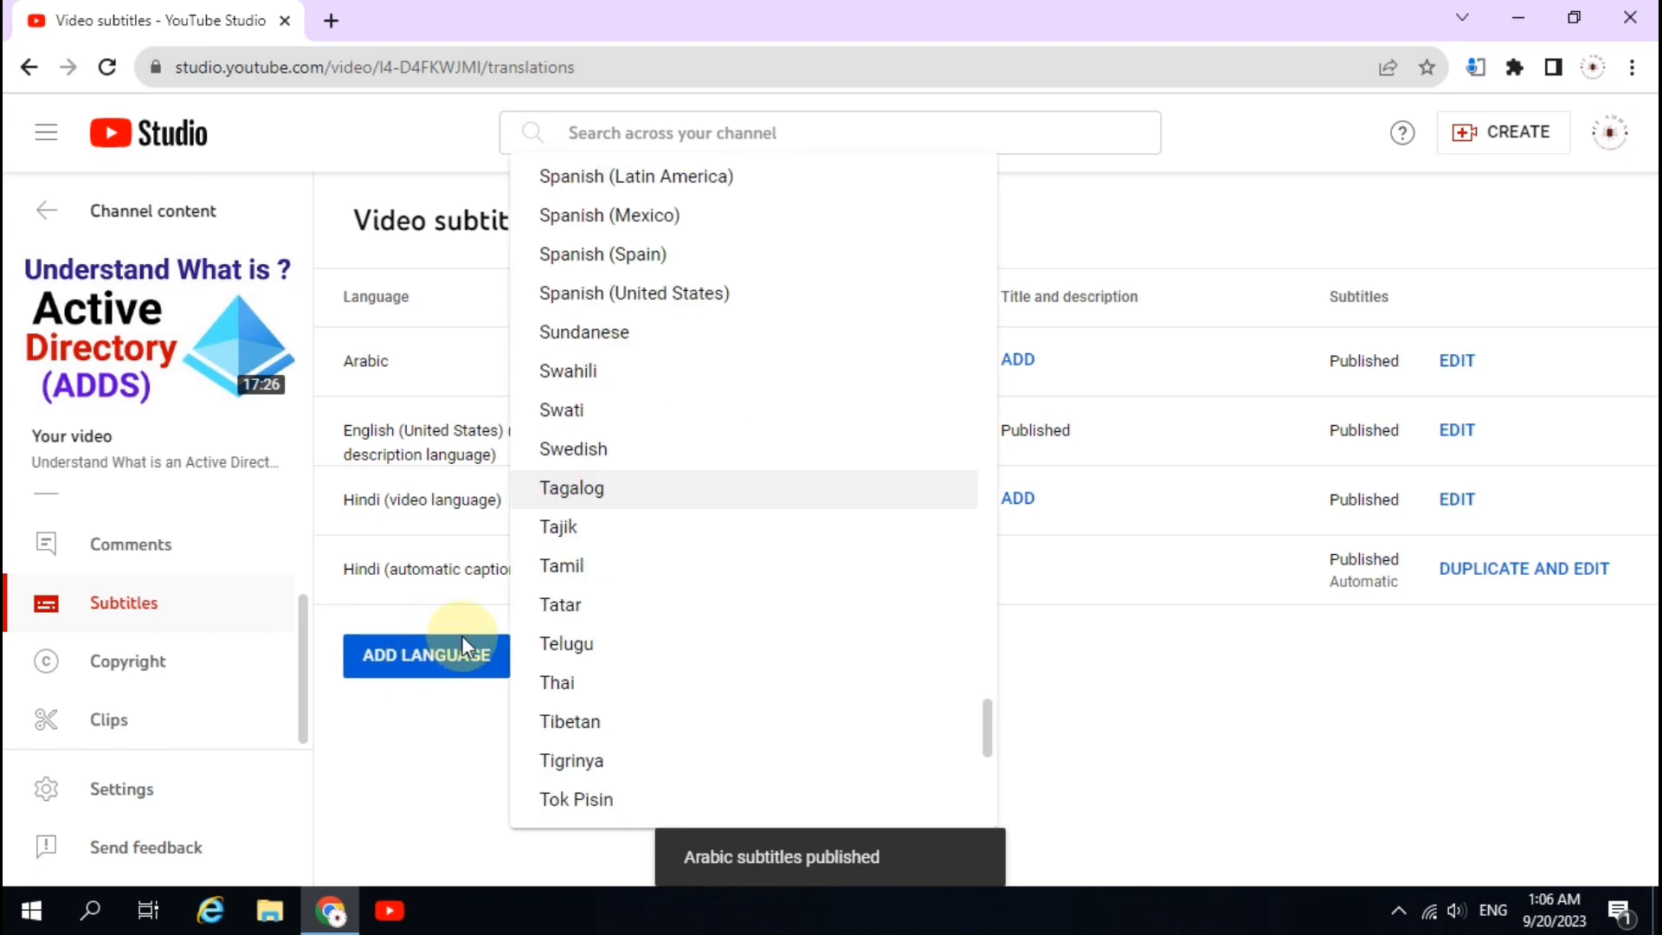
pyautogui.click(573, 580)
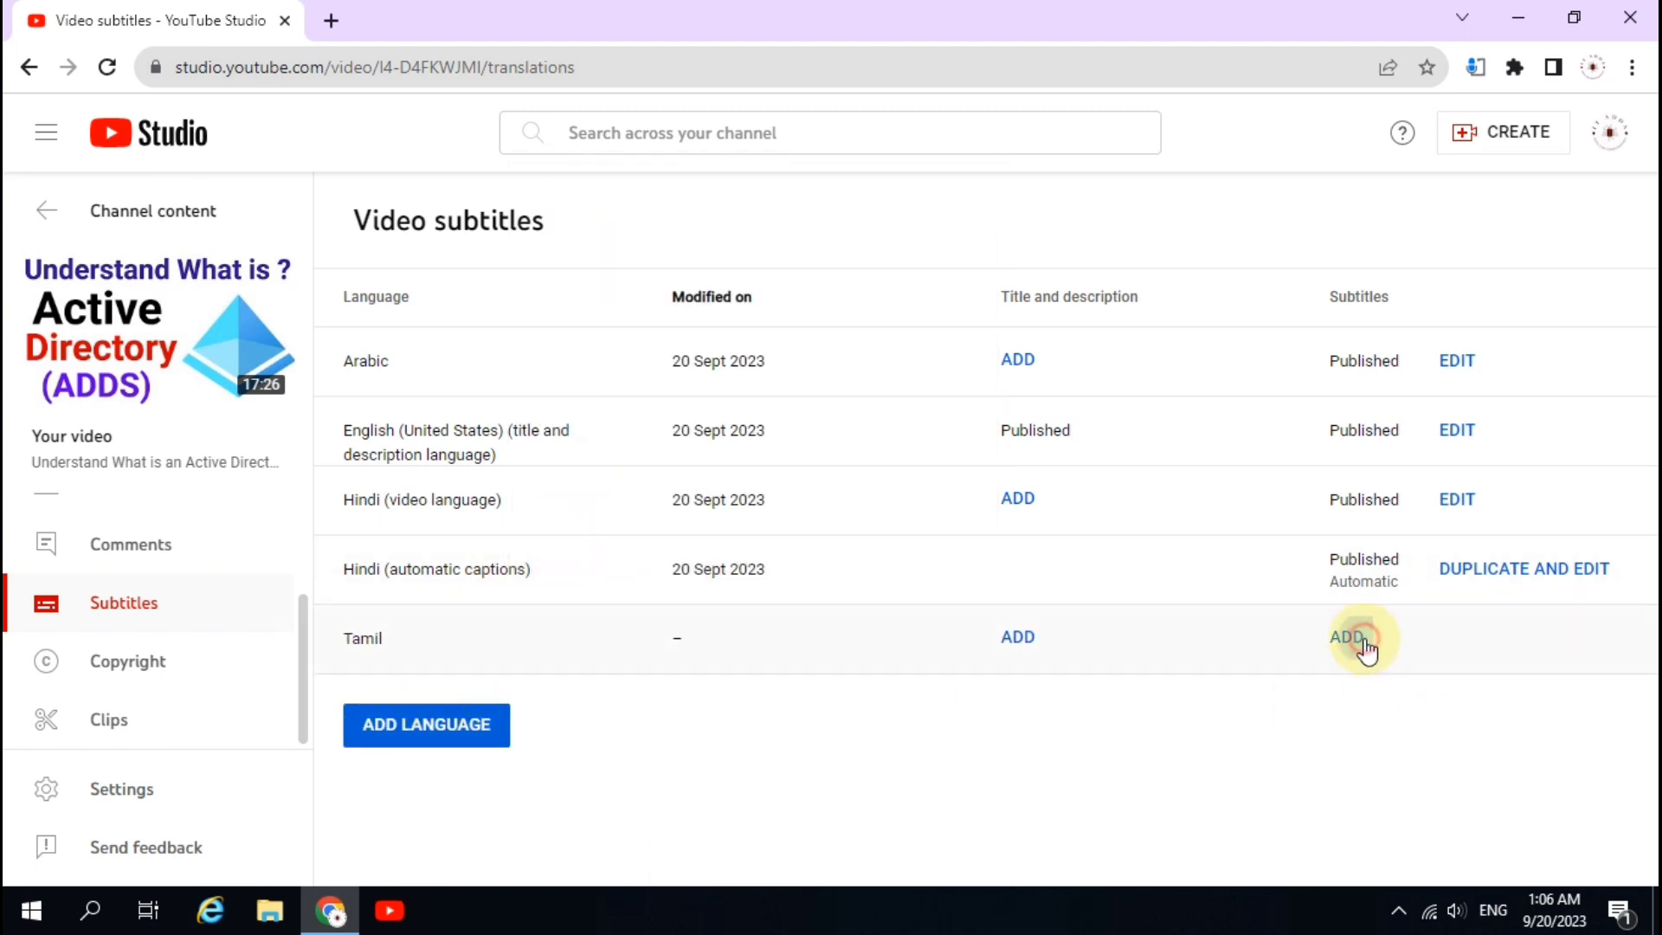
pyautogui.click(1354, 638)
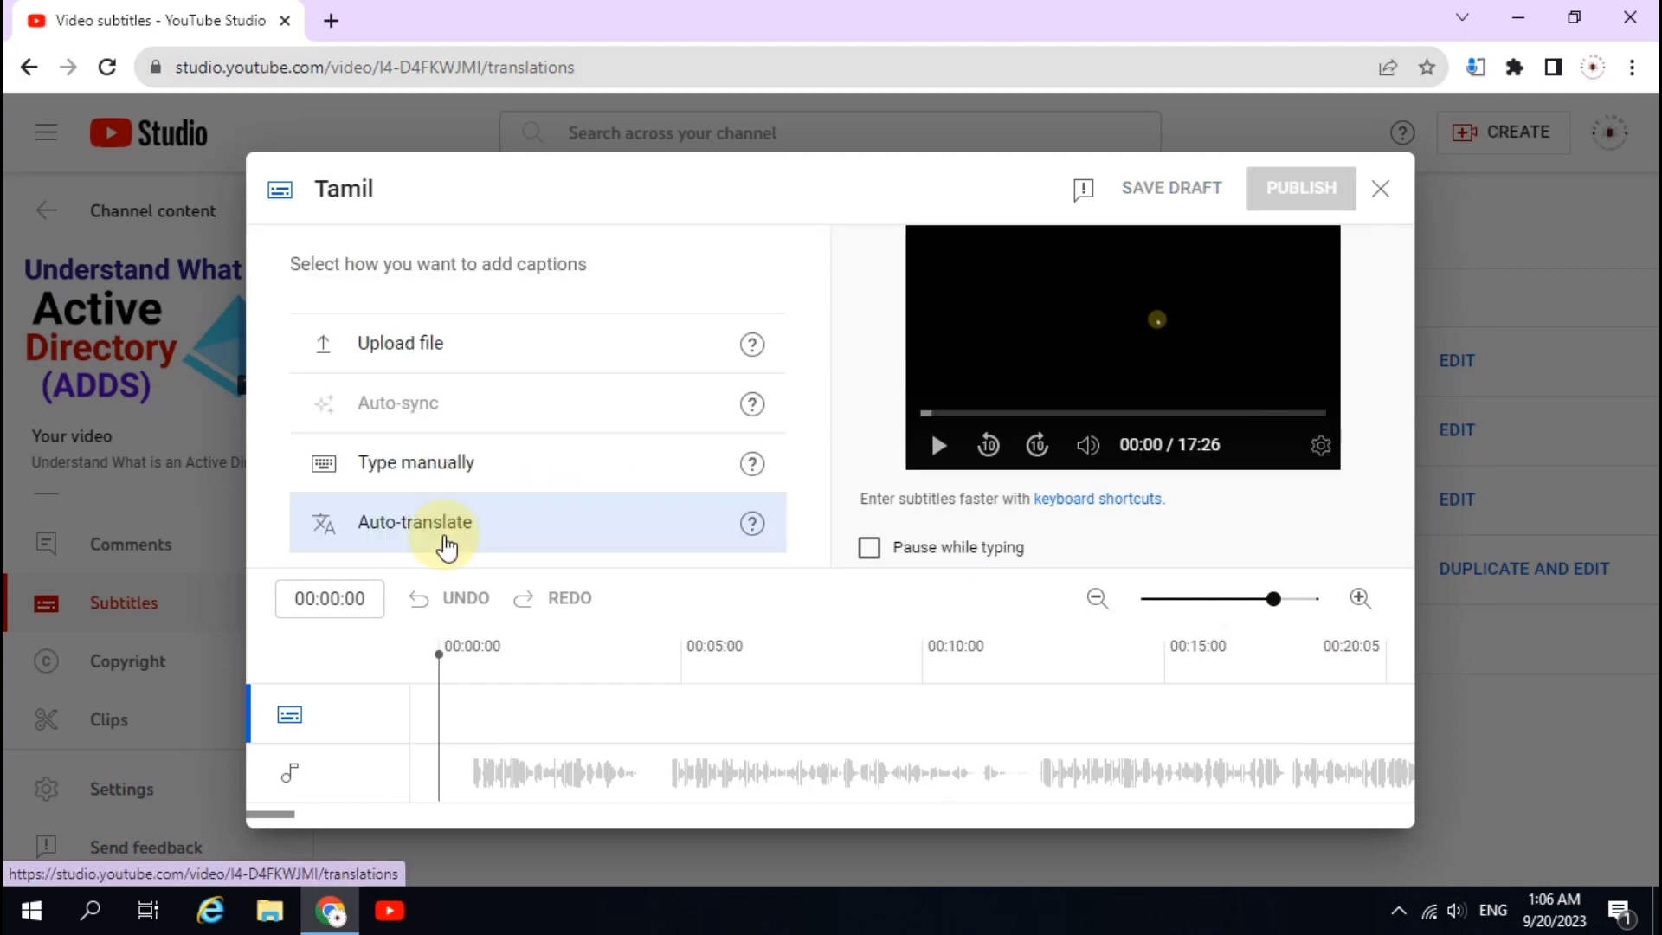
pyautogui.click(444, 540)
pyautogui.click(1301, 191)
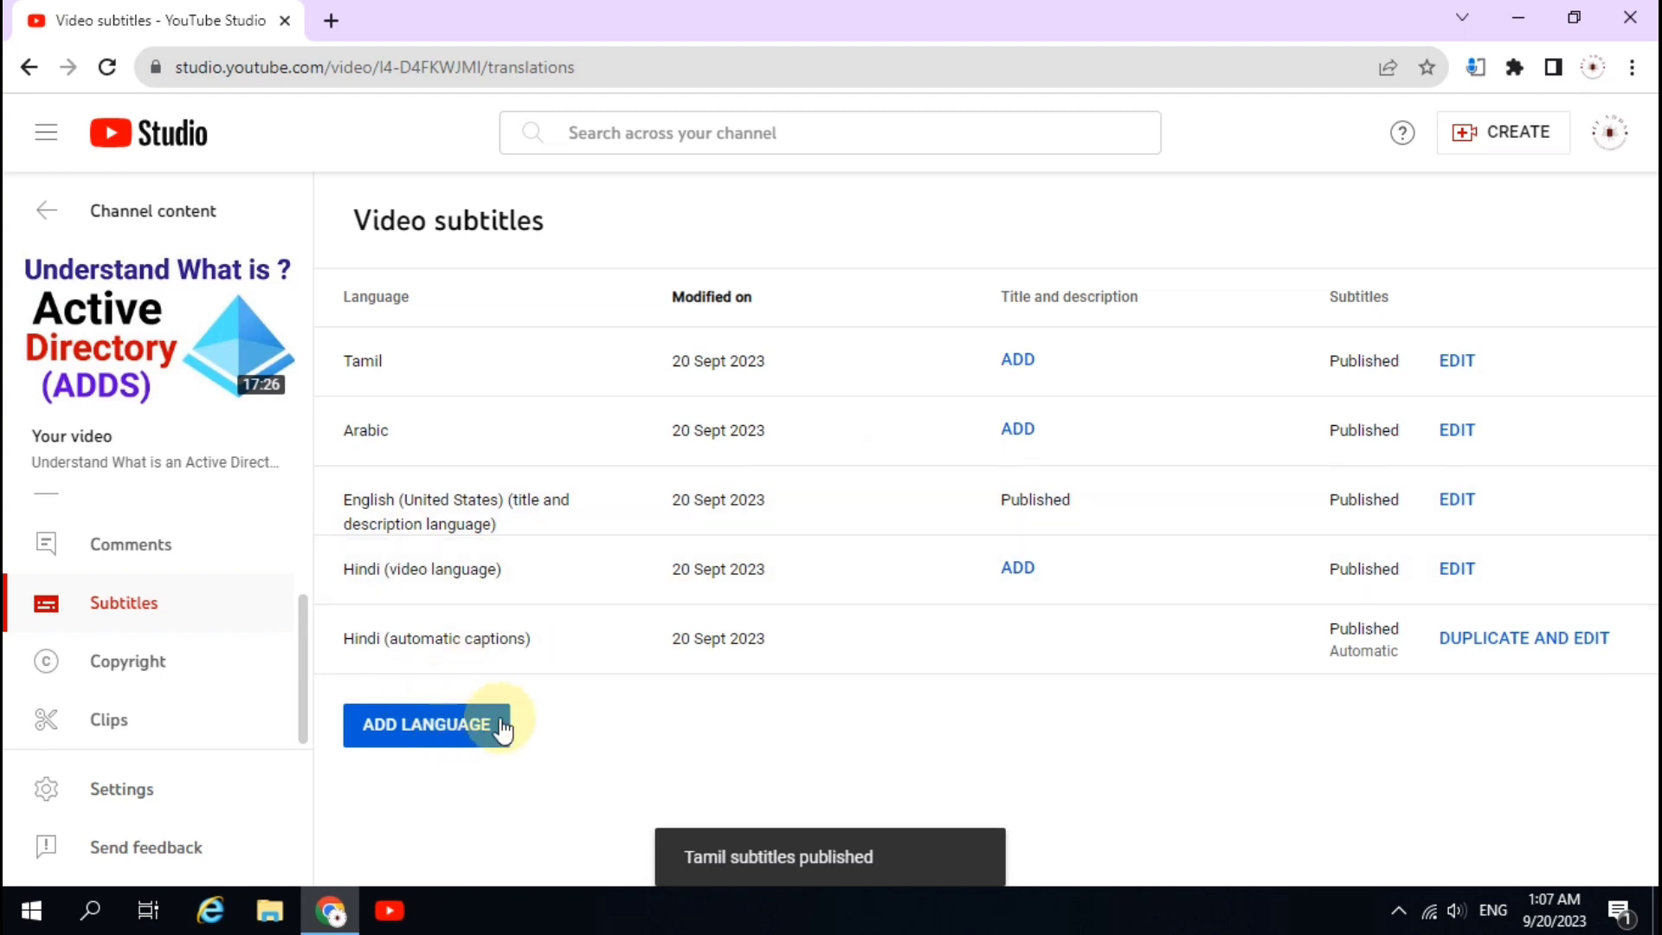
# Add Telugu as a subtitle language and publish auto-translated Telugu subtitles
pyautogui.click(420, 729)
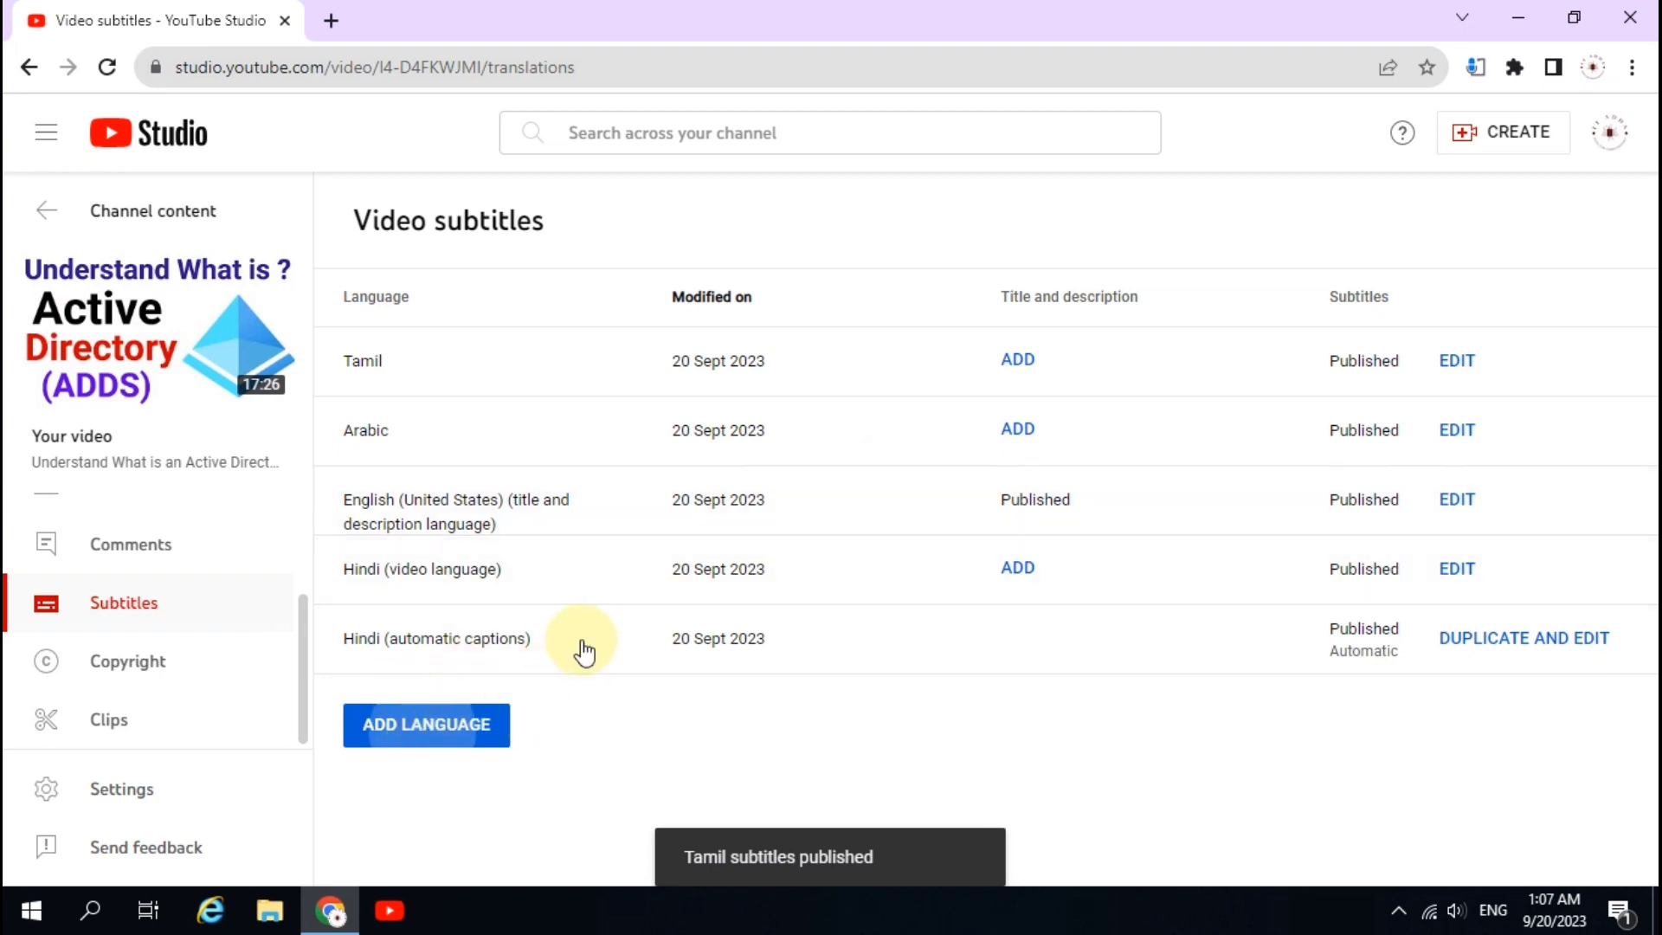
pyautogui.press('t')
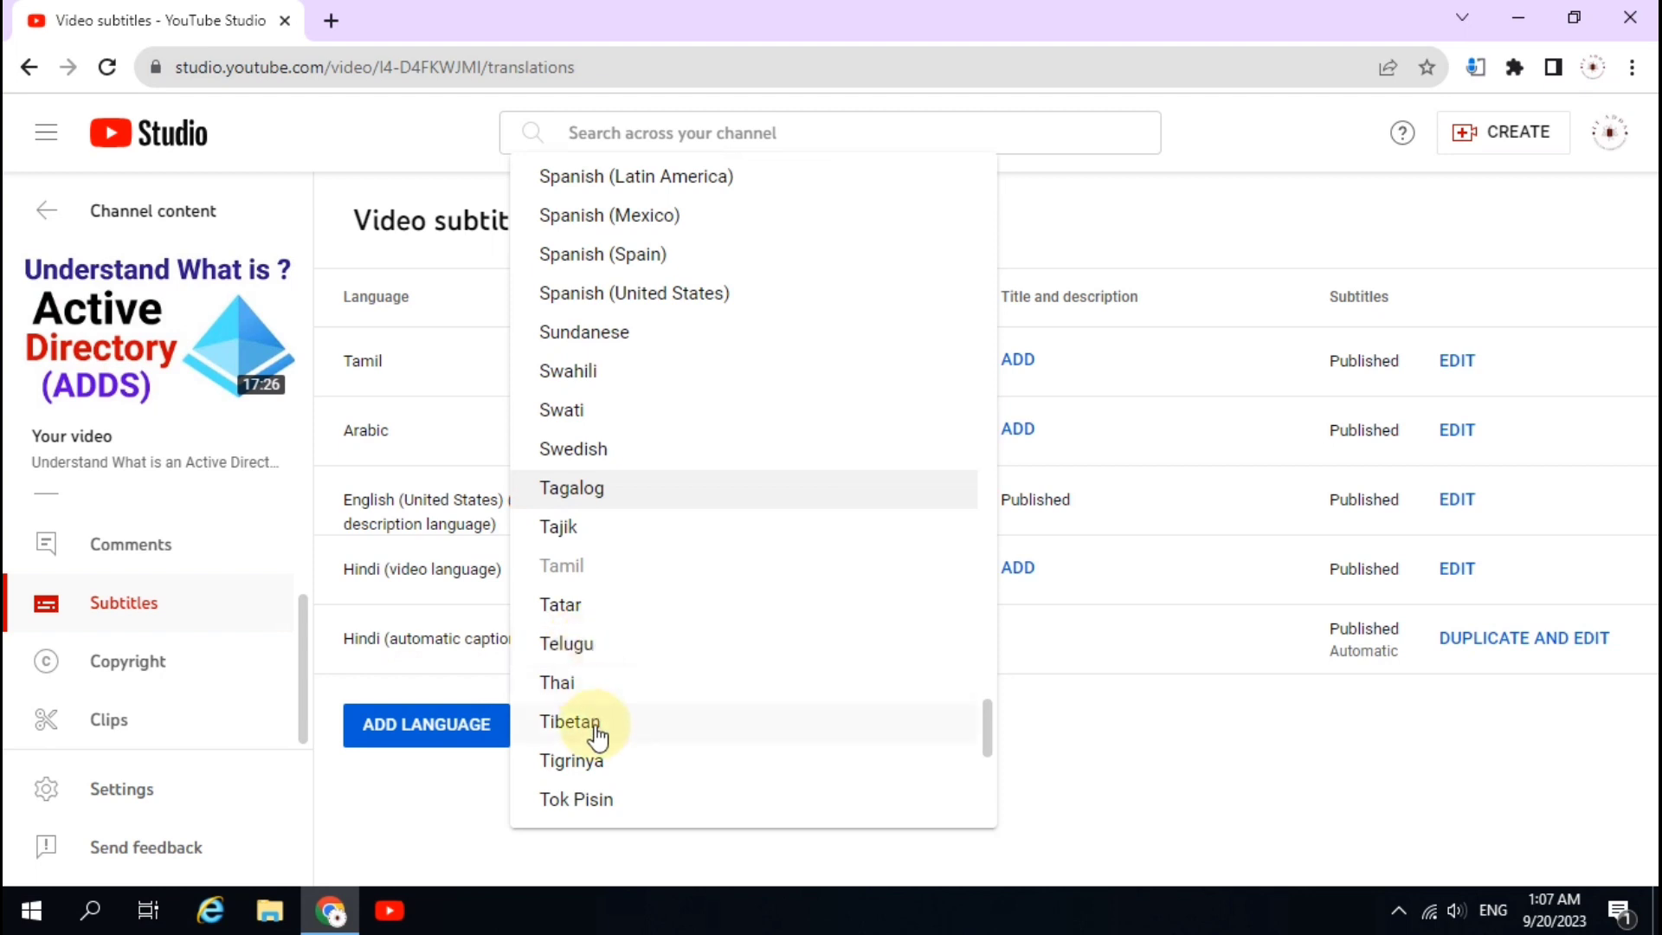
pyautogui.click(572, 645)
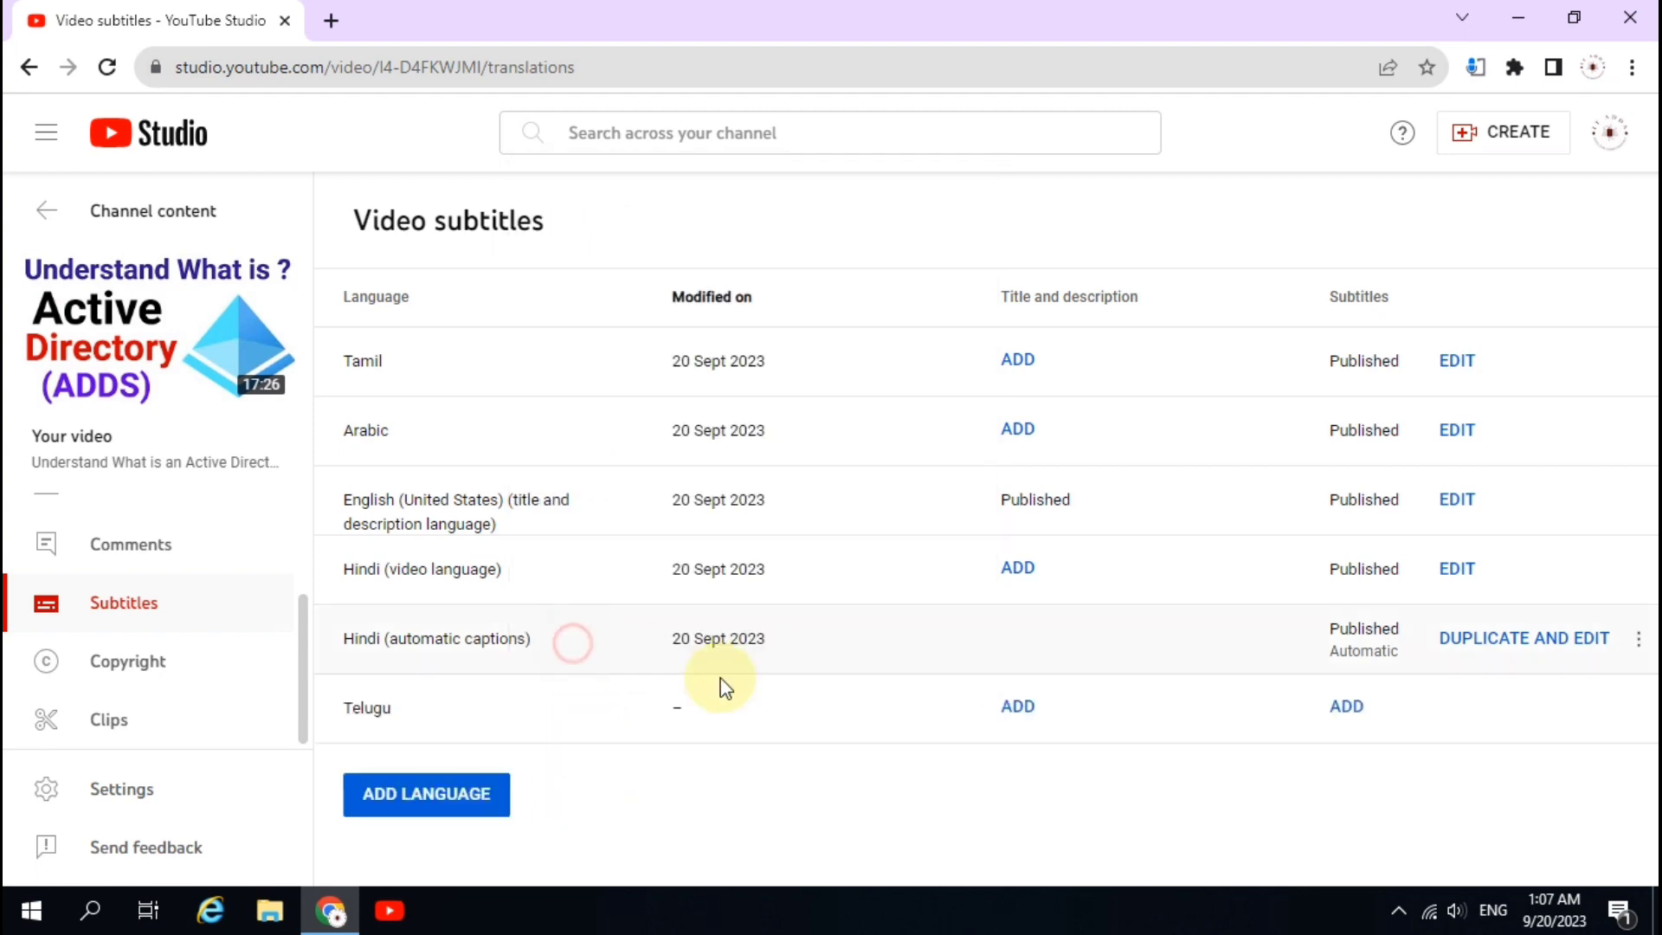
pyautogui.click(1347, 707)
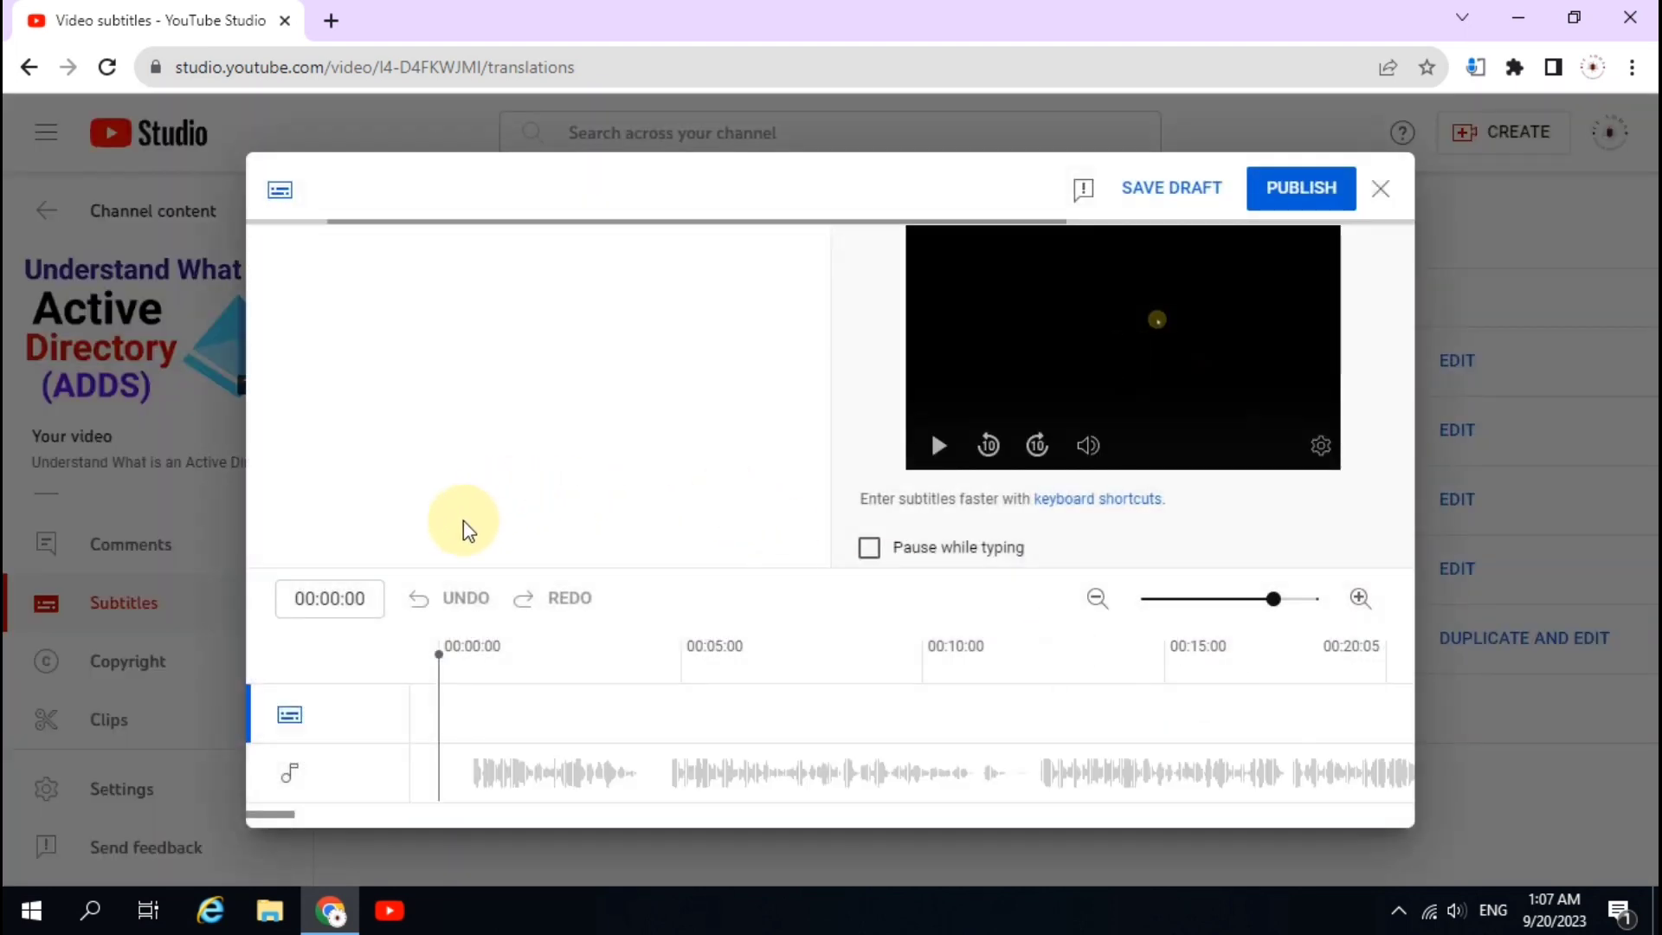
pyautogui.click(453, 530)
pyautogui.click(1290, 187)
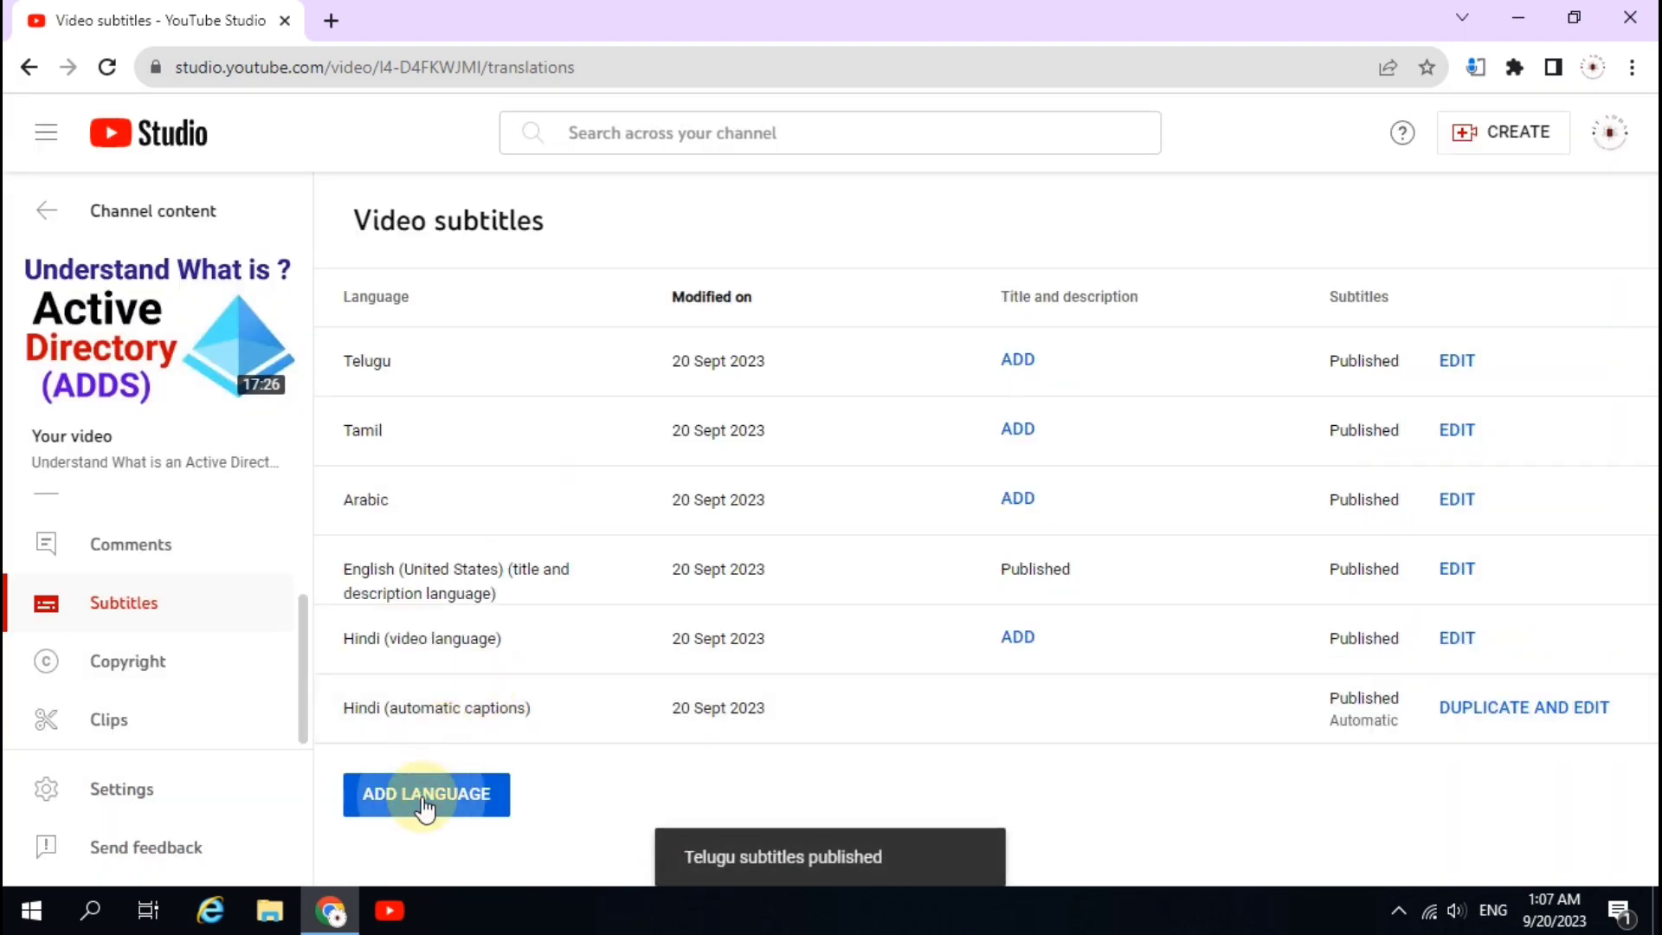
# Add Urdu as a subtitle language and publish auto-translated Urdu subtitles
pyautogui.click(423, 798)
pyautogui.click(558, 528)
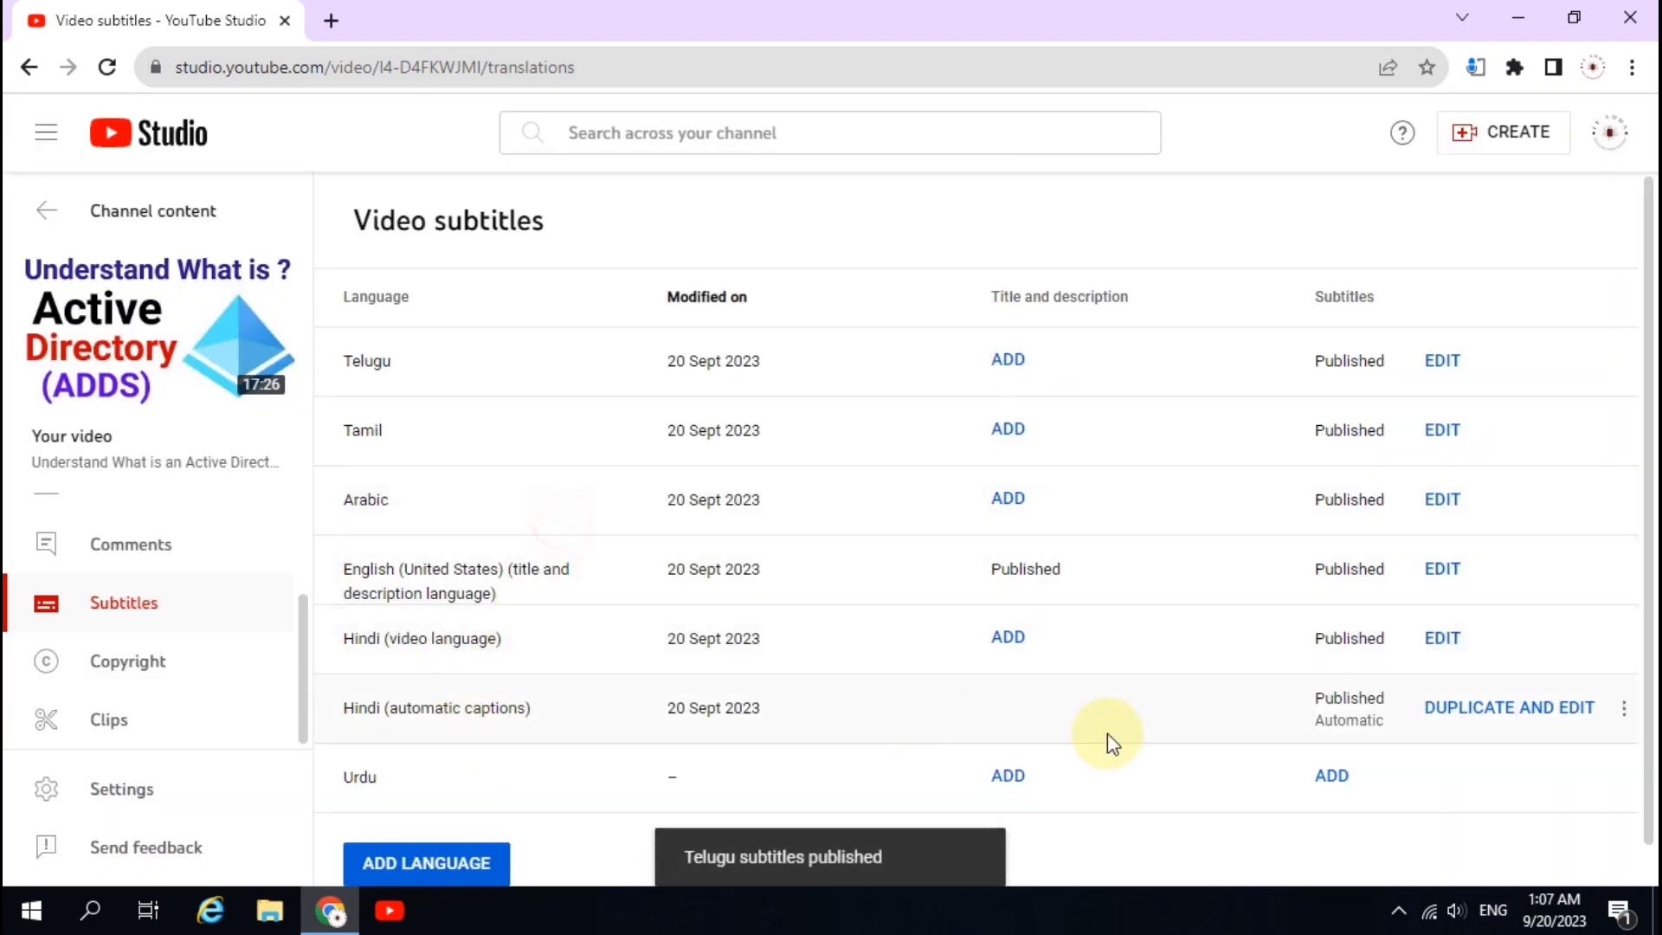
pyautogui.click(1331, 777)
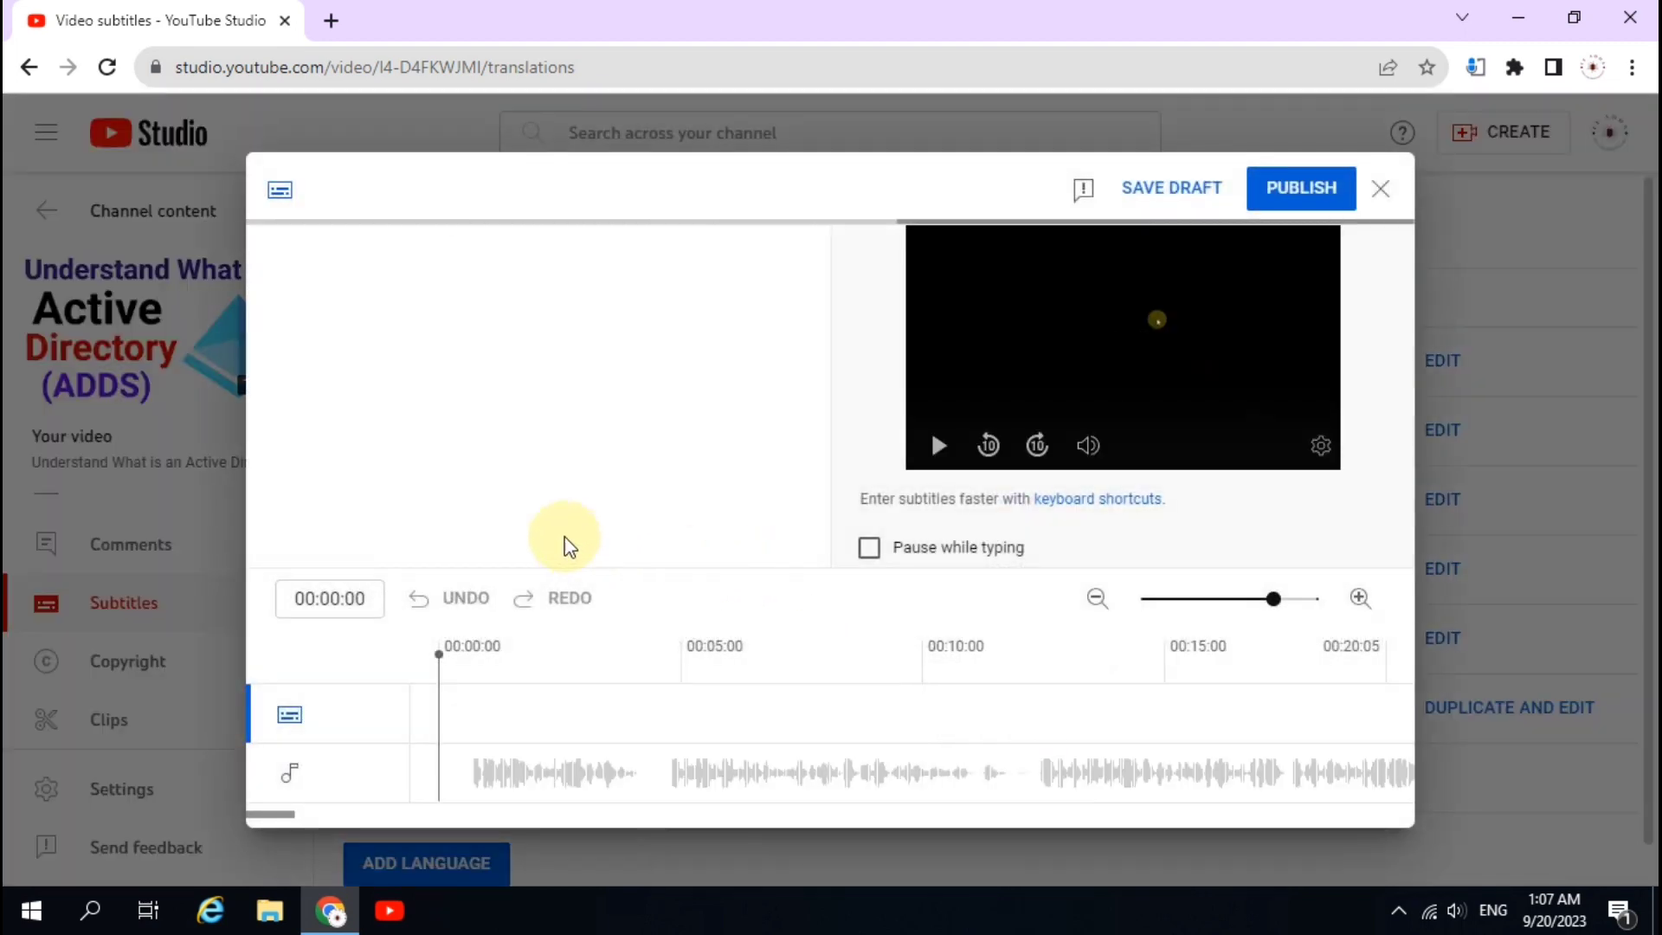
pyautogui.click(434, 526)
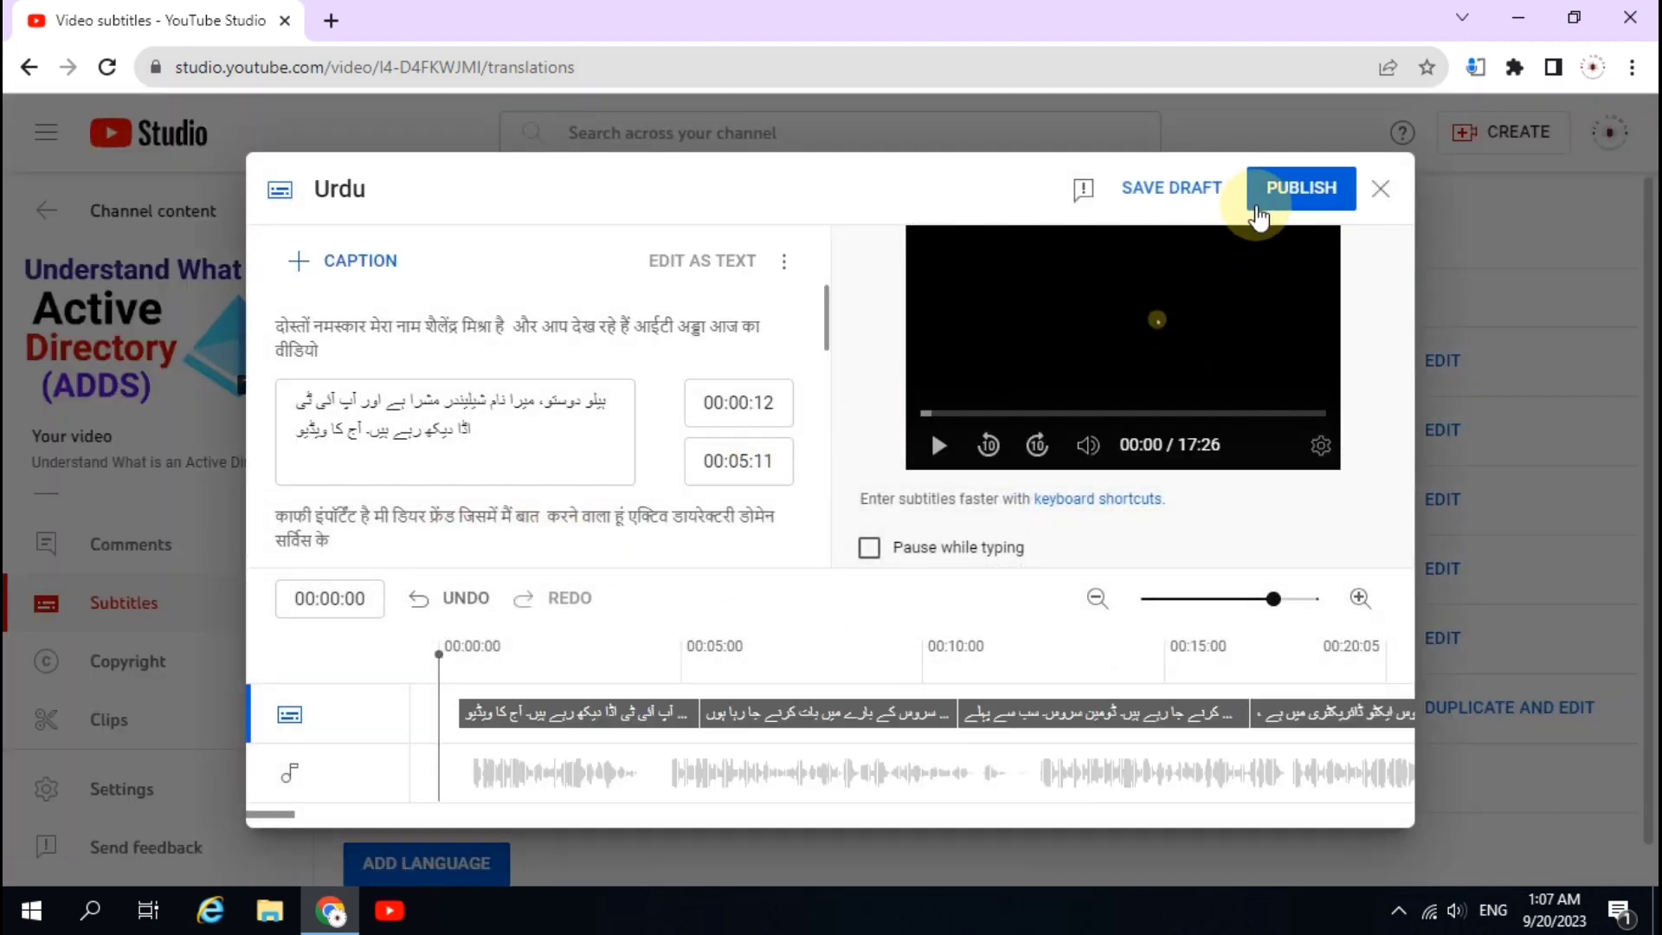
pyautogui.click(1269, 203)
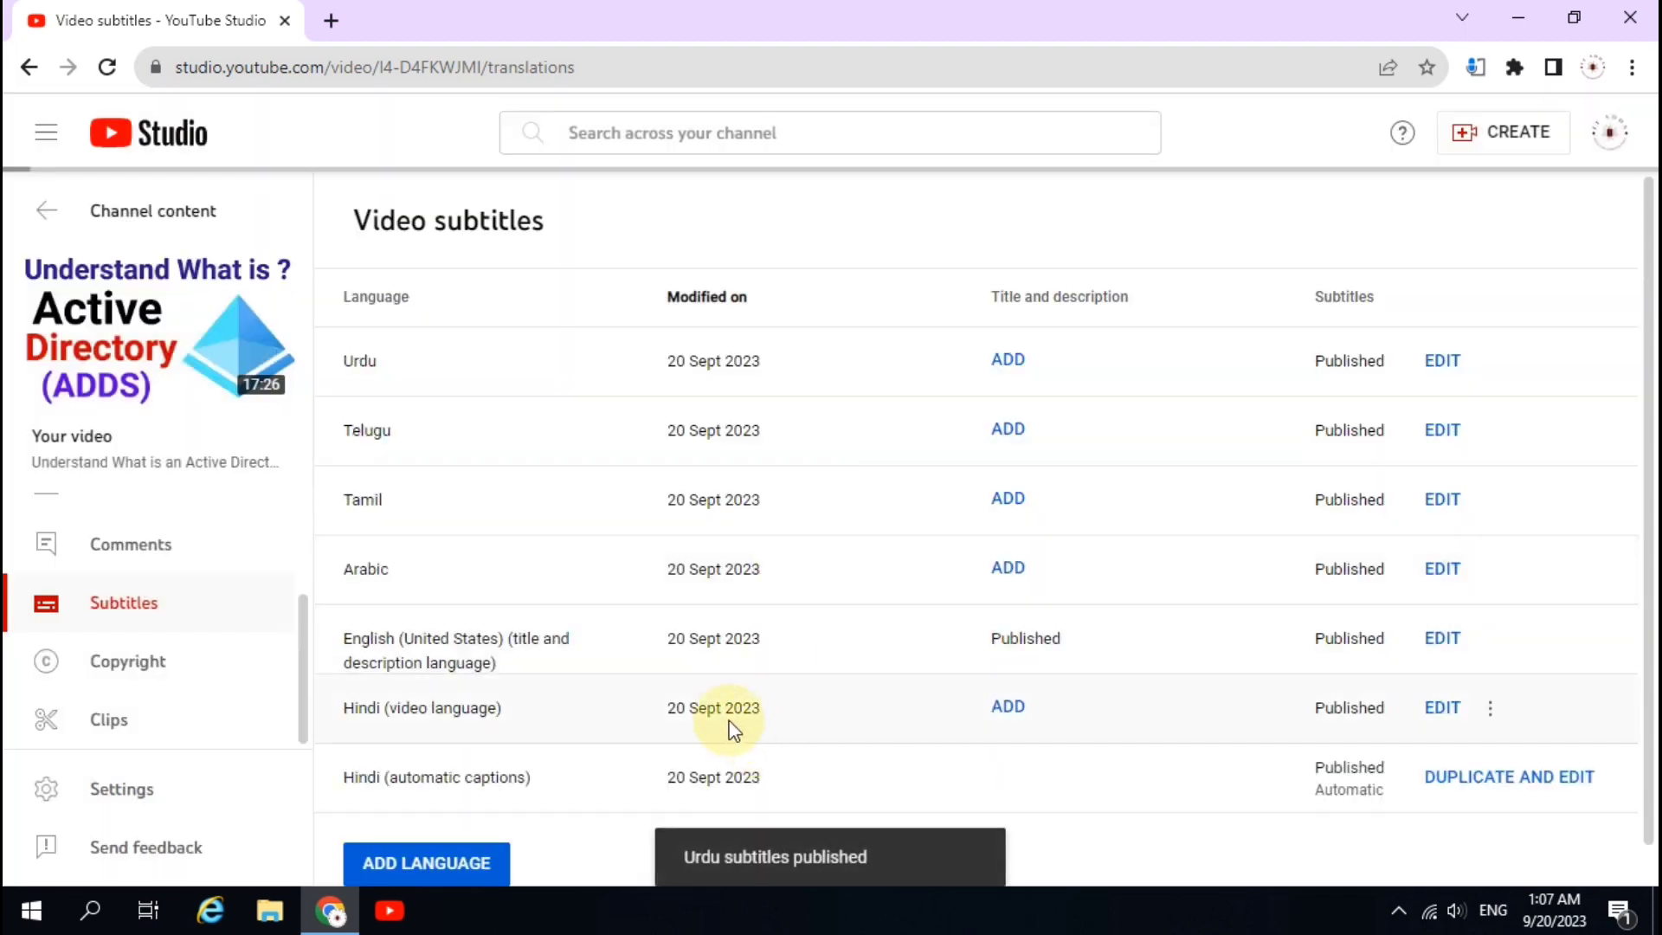
# Add Japanese as a subtitle language and publish auto-translated Japanese subtitles
pyautogui.scroll(-1, 594, 769)
pyautogui.click(417, 833)
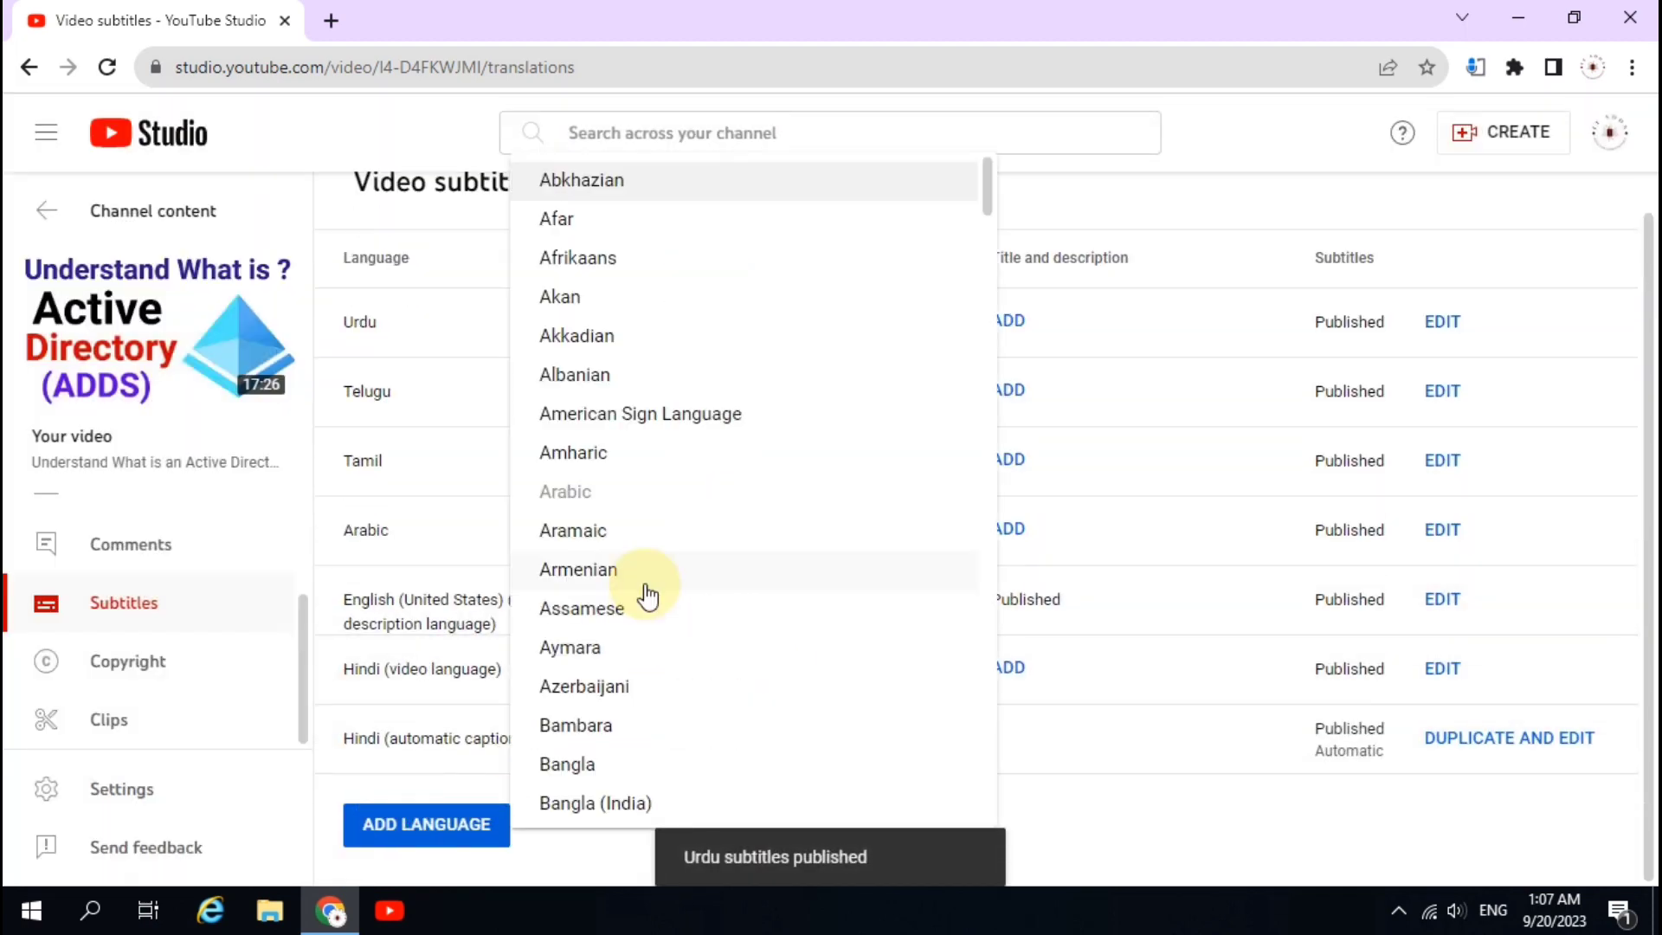
pyautogui.scroll(-5, 649, 589)
pyautogui.scroll(-4, 648, 596)
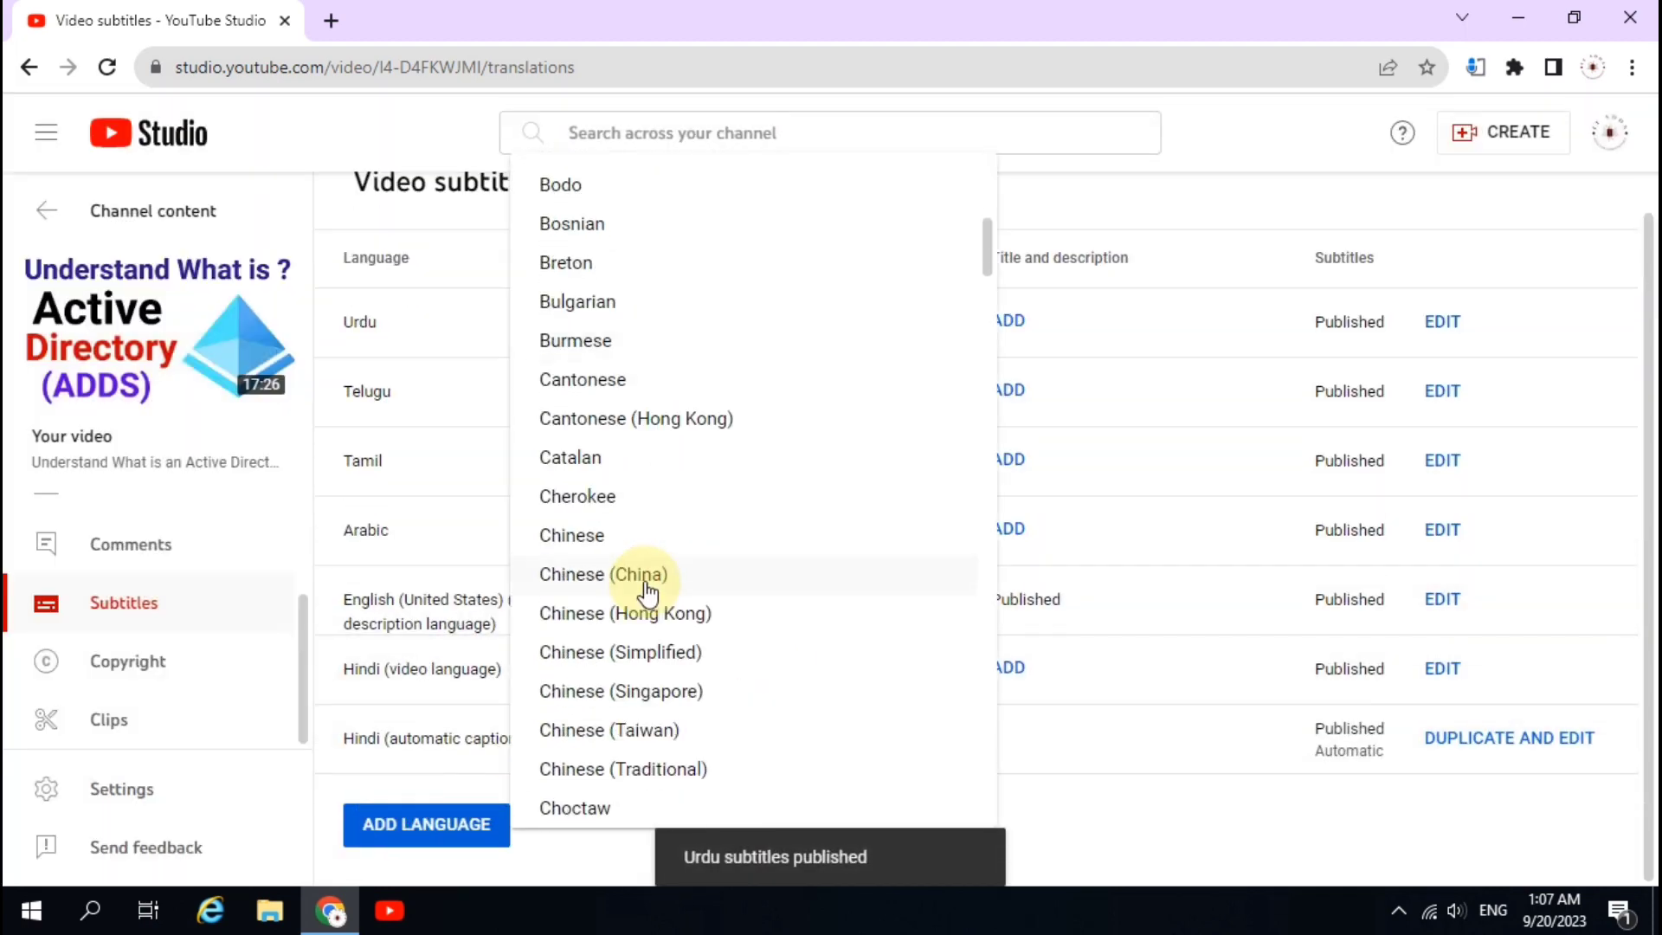
pyautogui.scroll(-15, 648, 593)
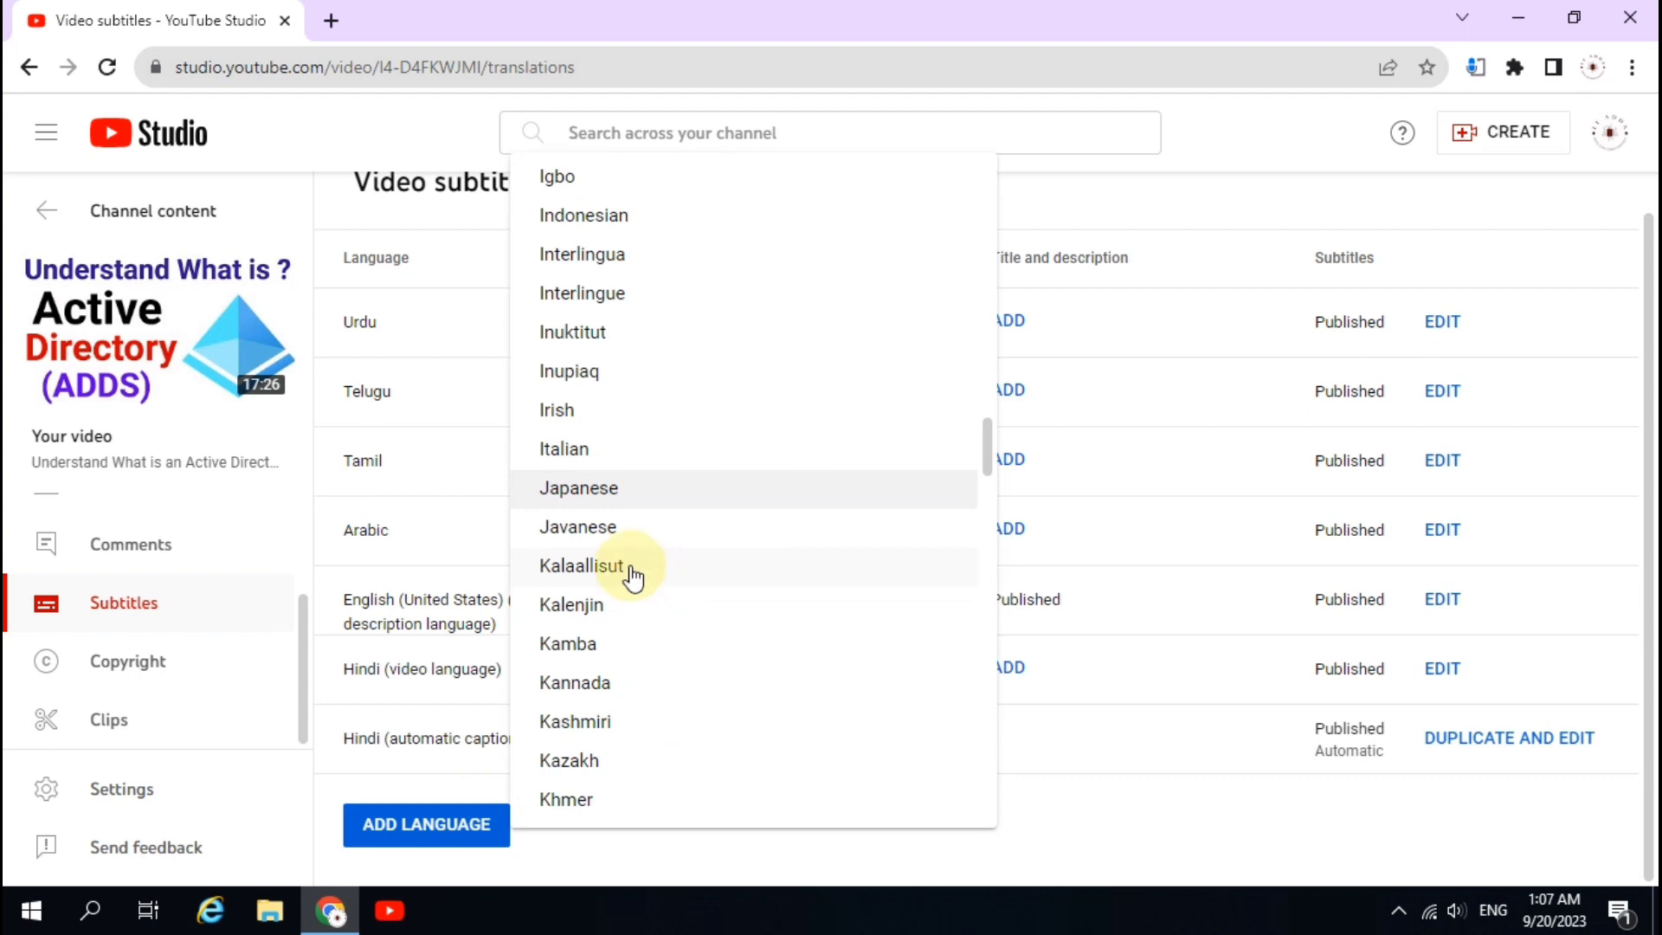
pyautogui.click(584, 487)
pyautogui.click(1342, 783)
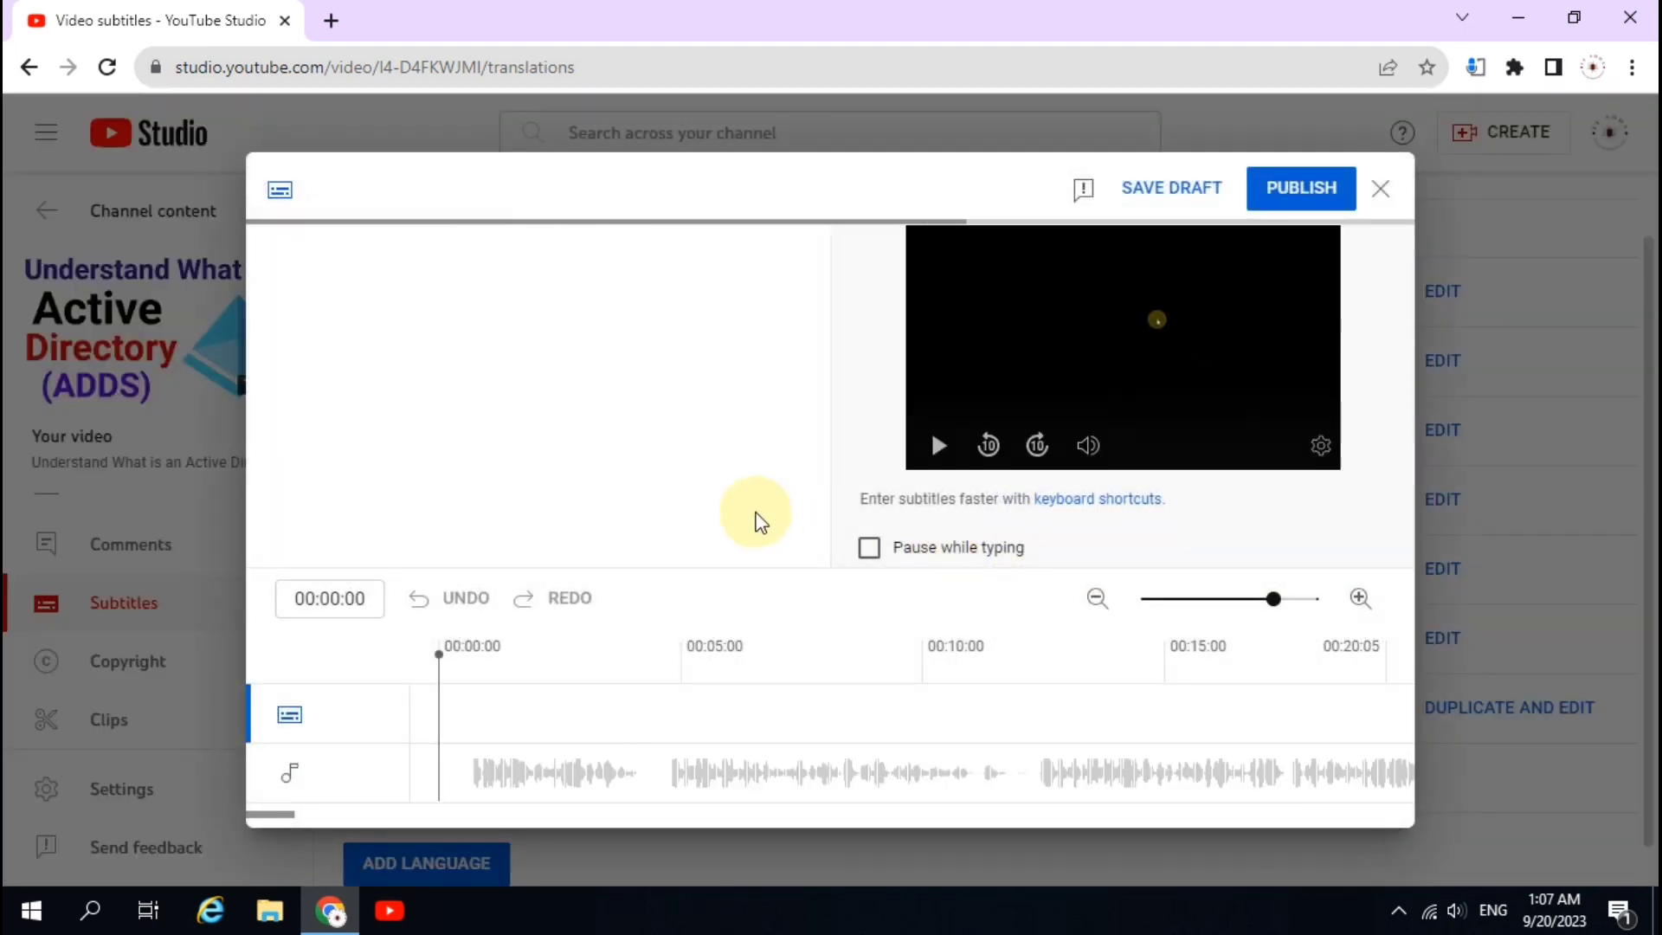
pyautogui.click(445, 530)
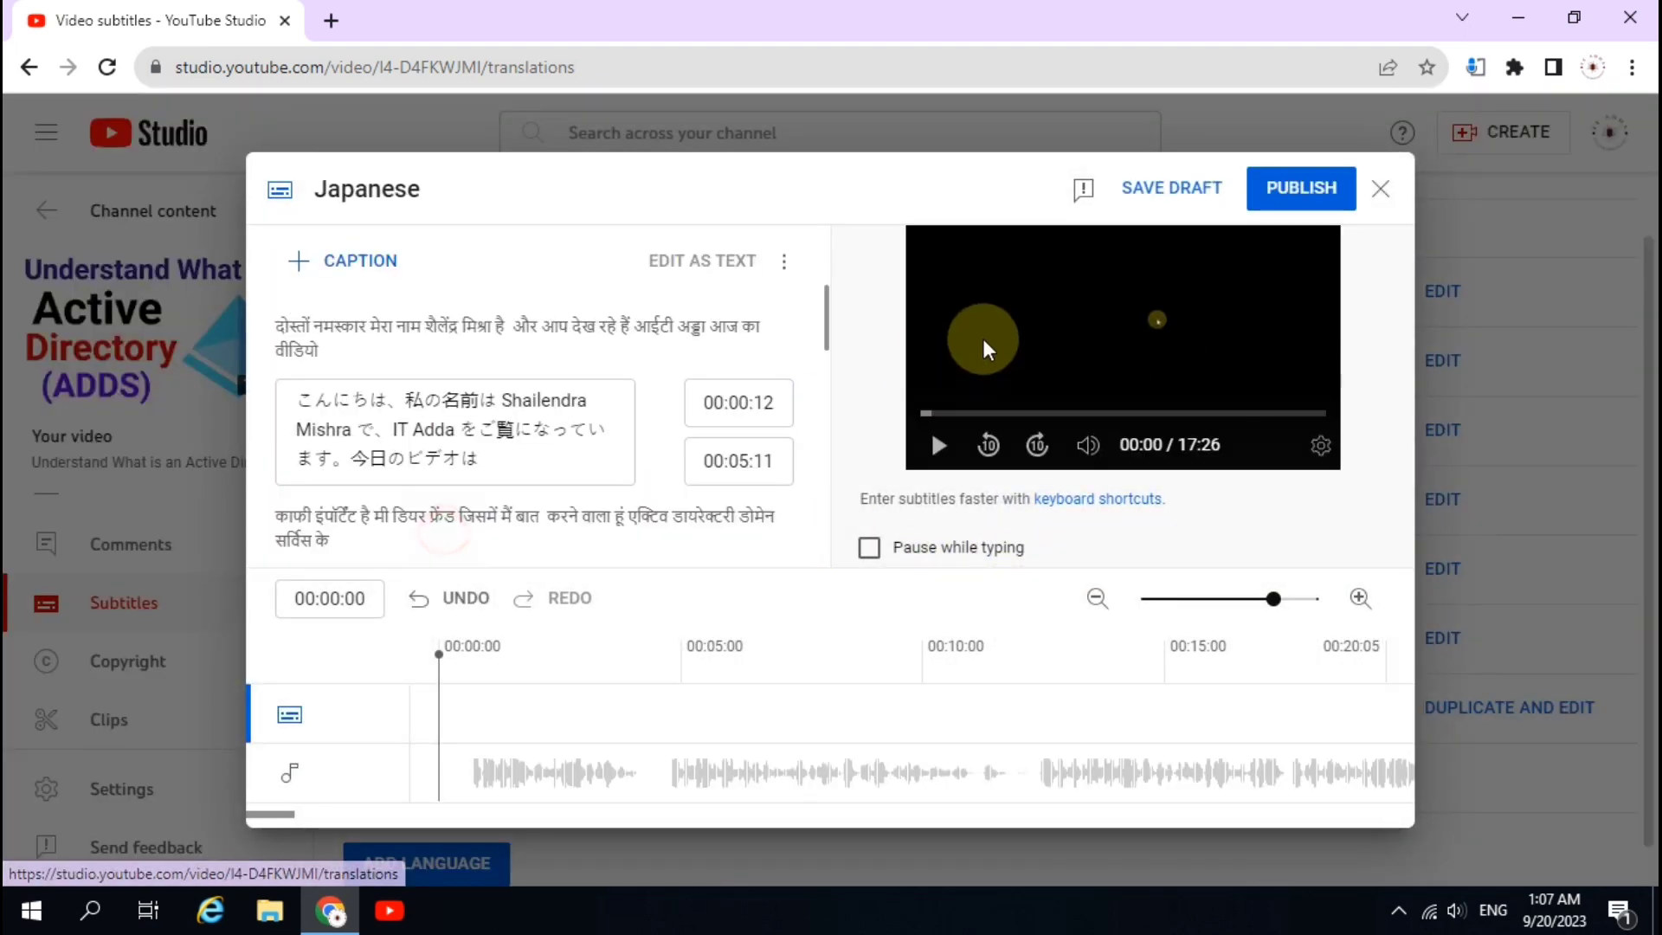
pyautogui.click(1296, 189)
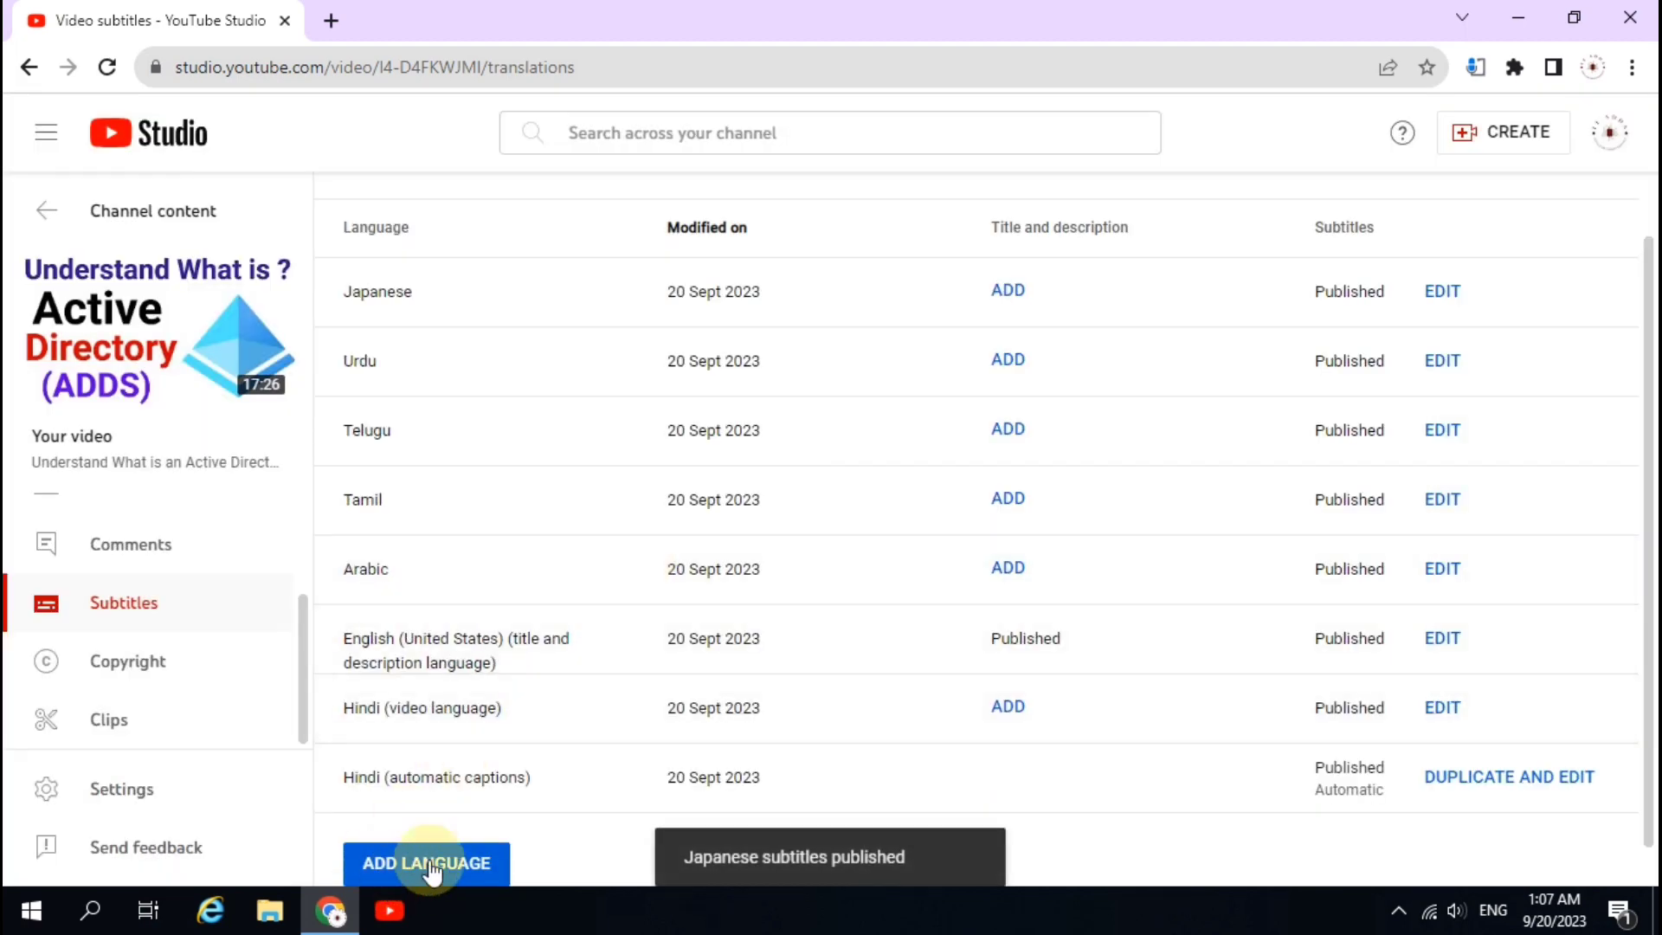
# Add Chinese as a subtitle language and publish auto-translated Chinese subtitles
pyautogui.click(430, 864)
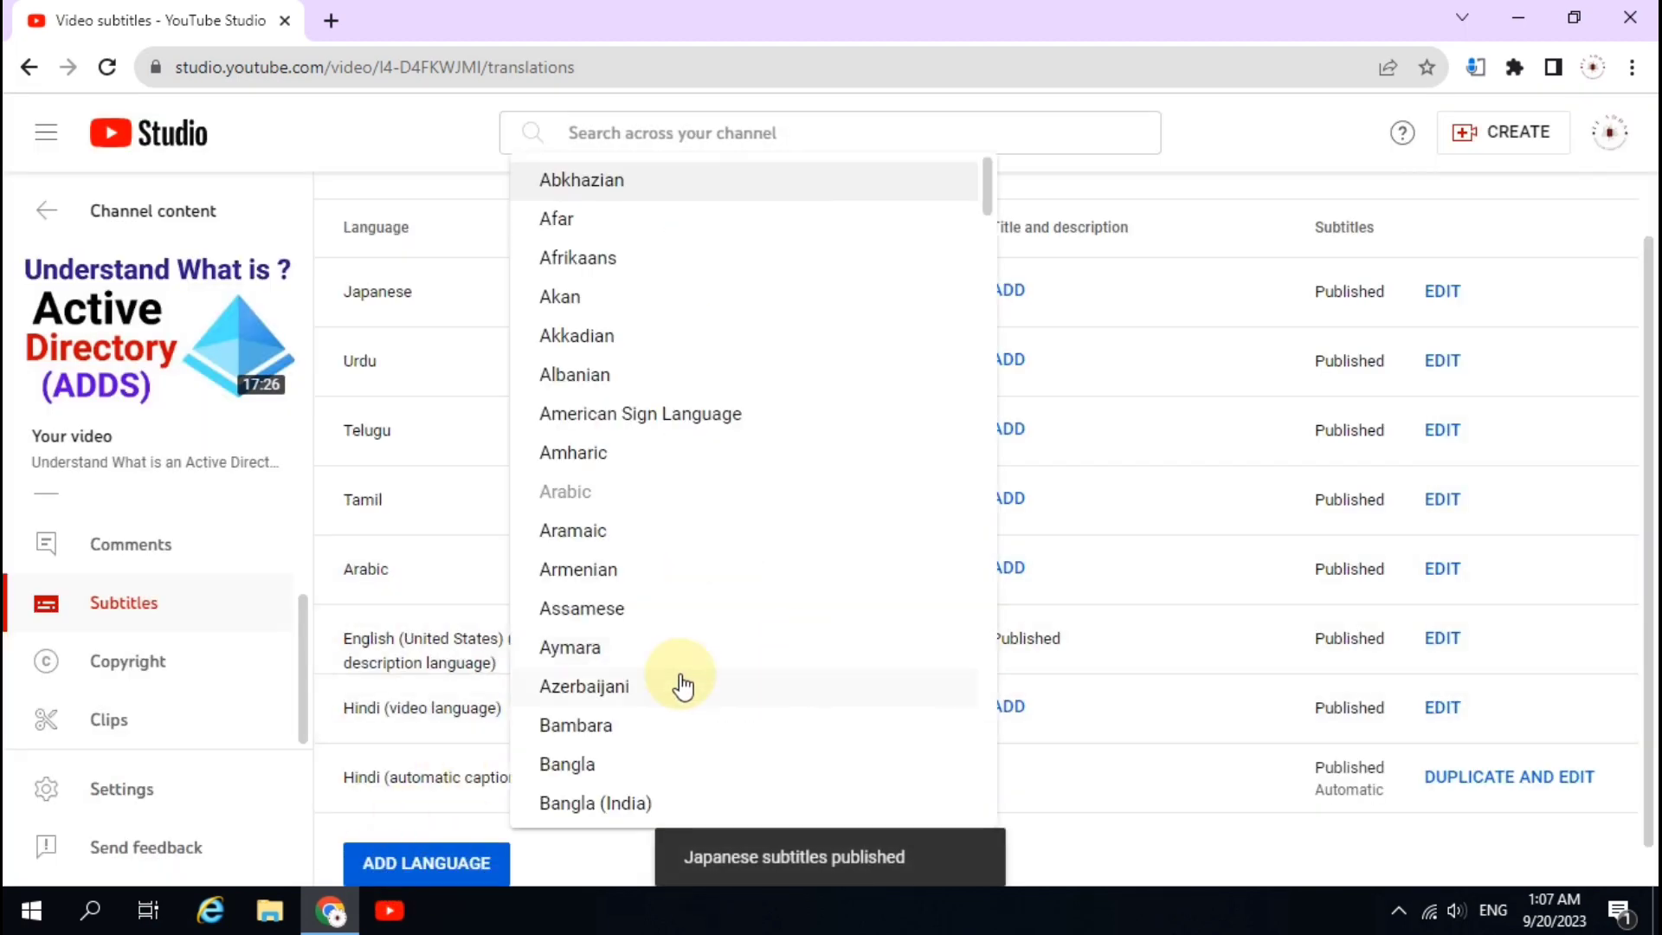
pyautogui.write('ch')
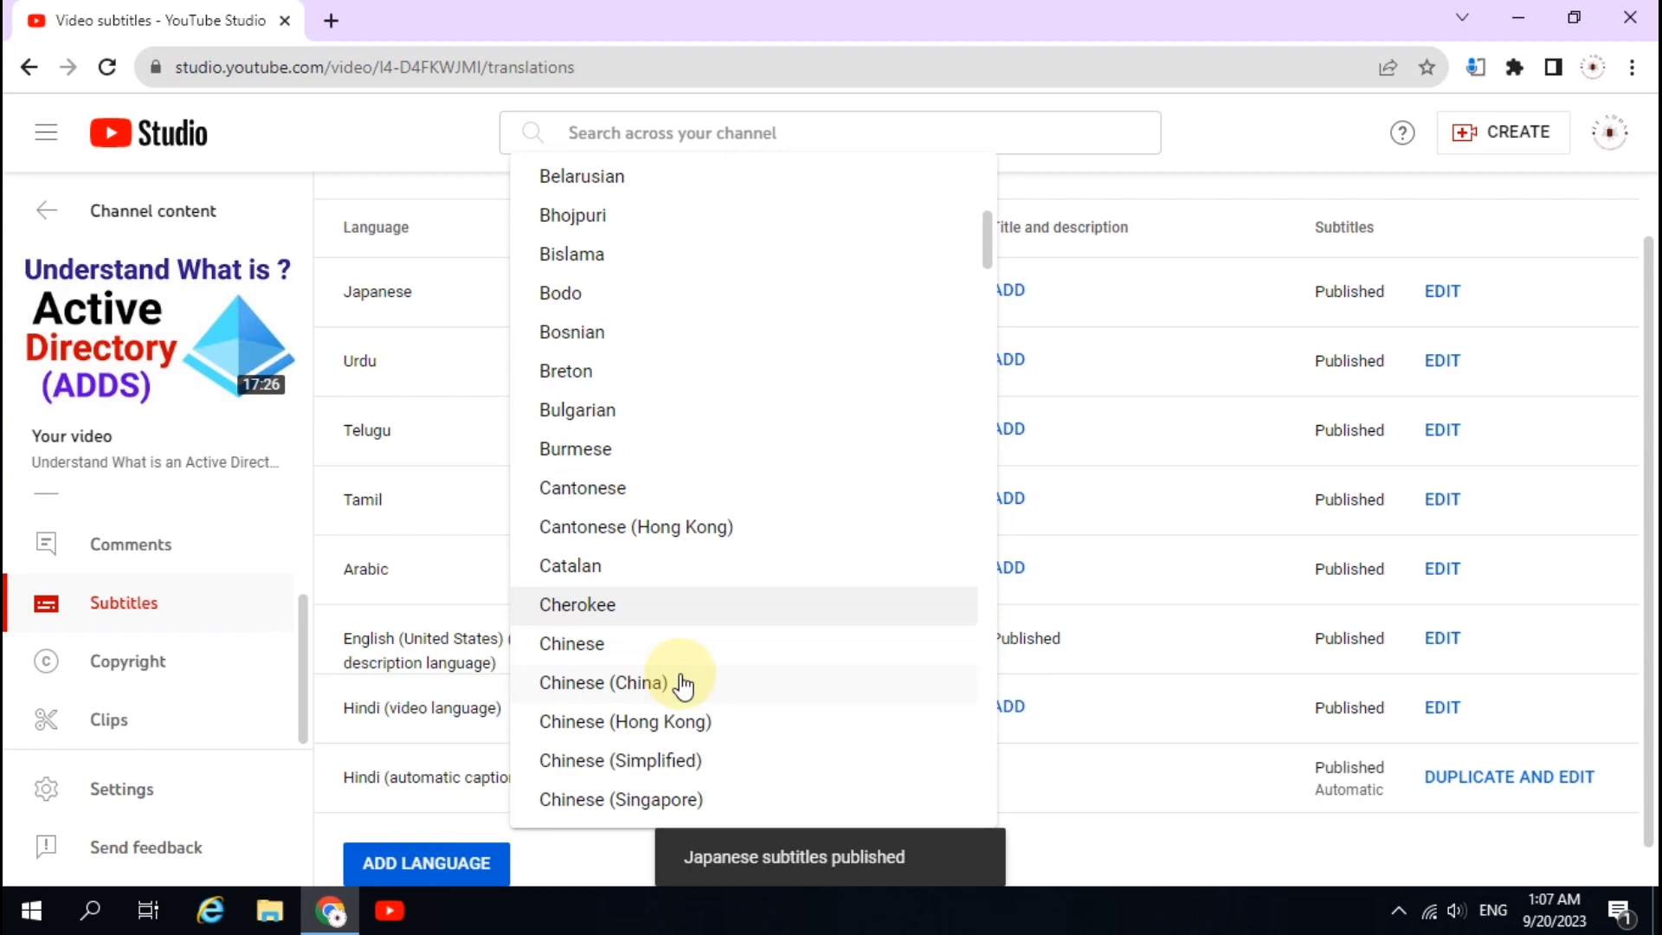
pyautogui.click(595, 651)
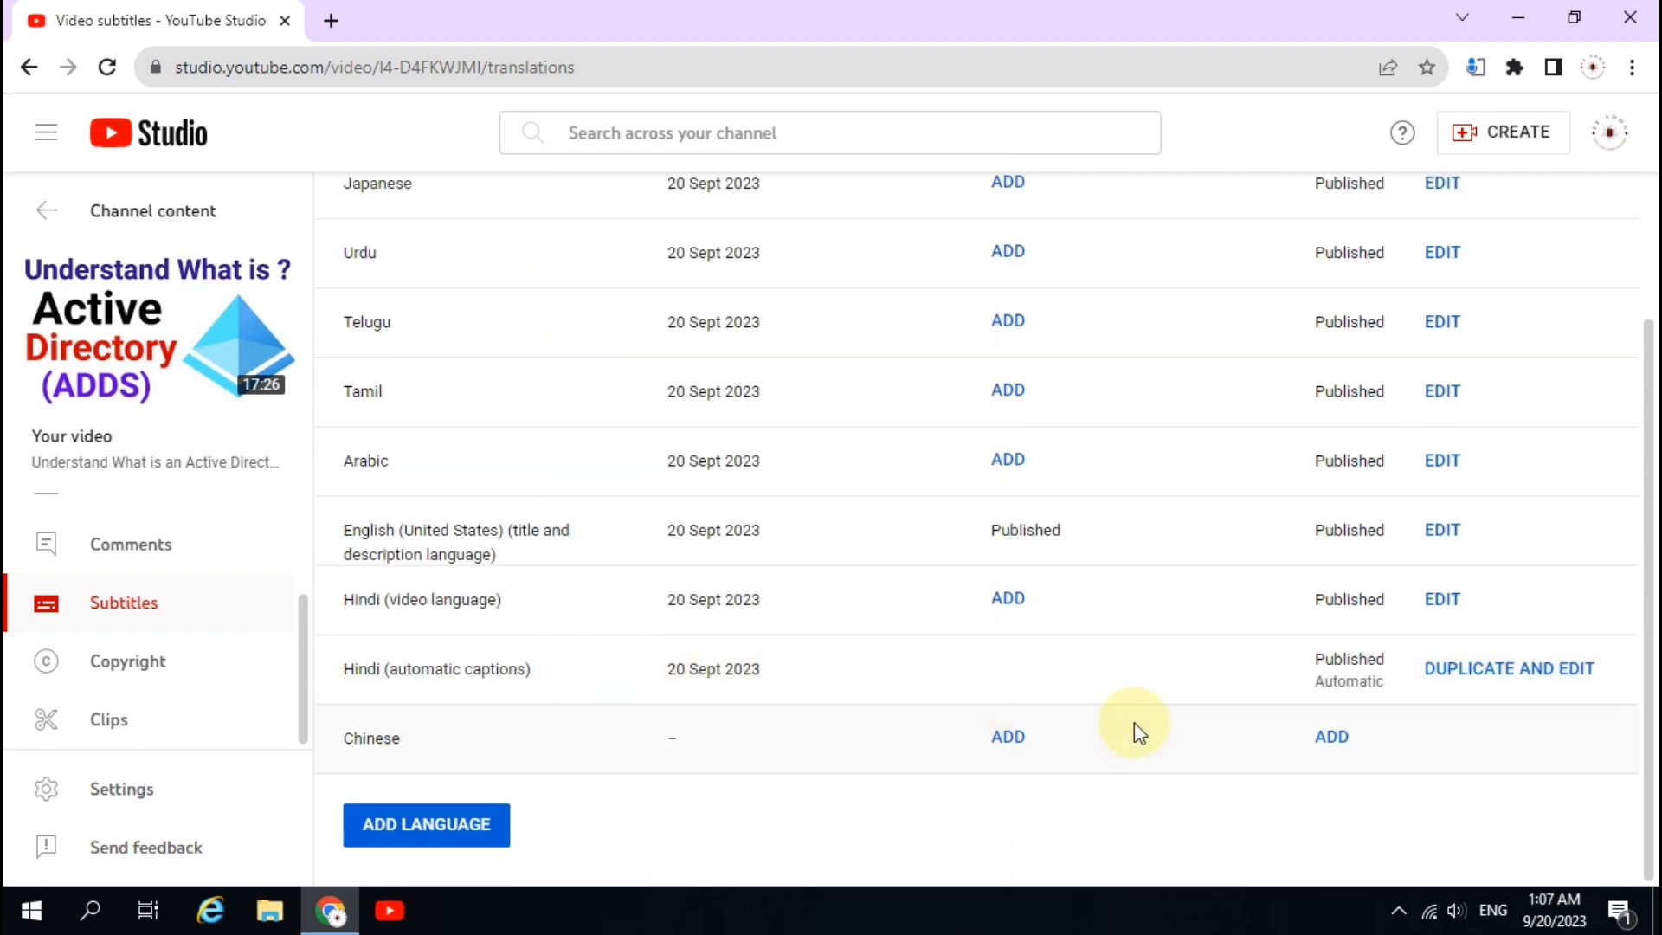
pyautogui.click(1331, 740)
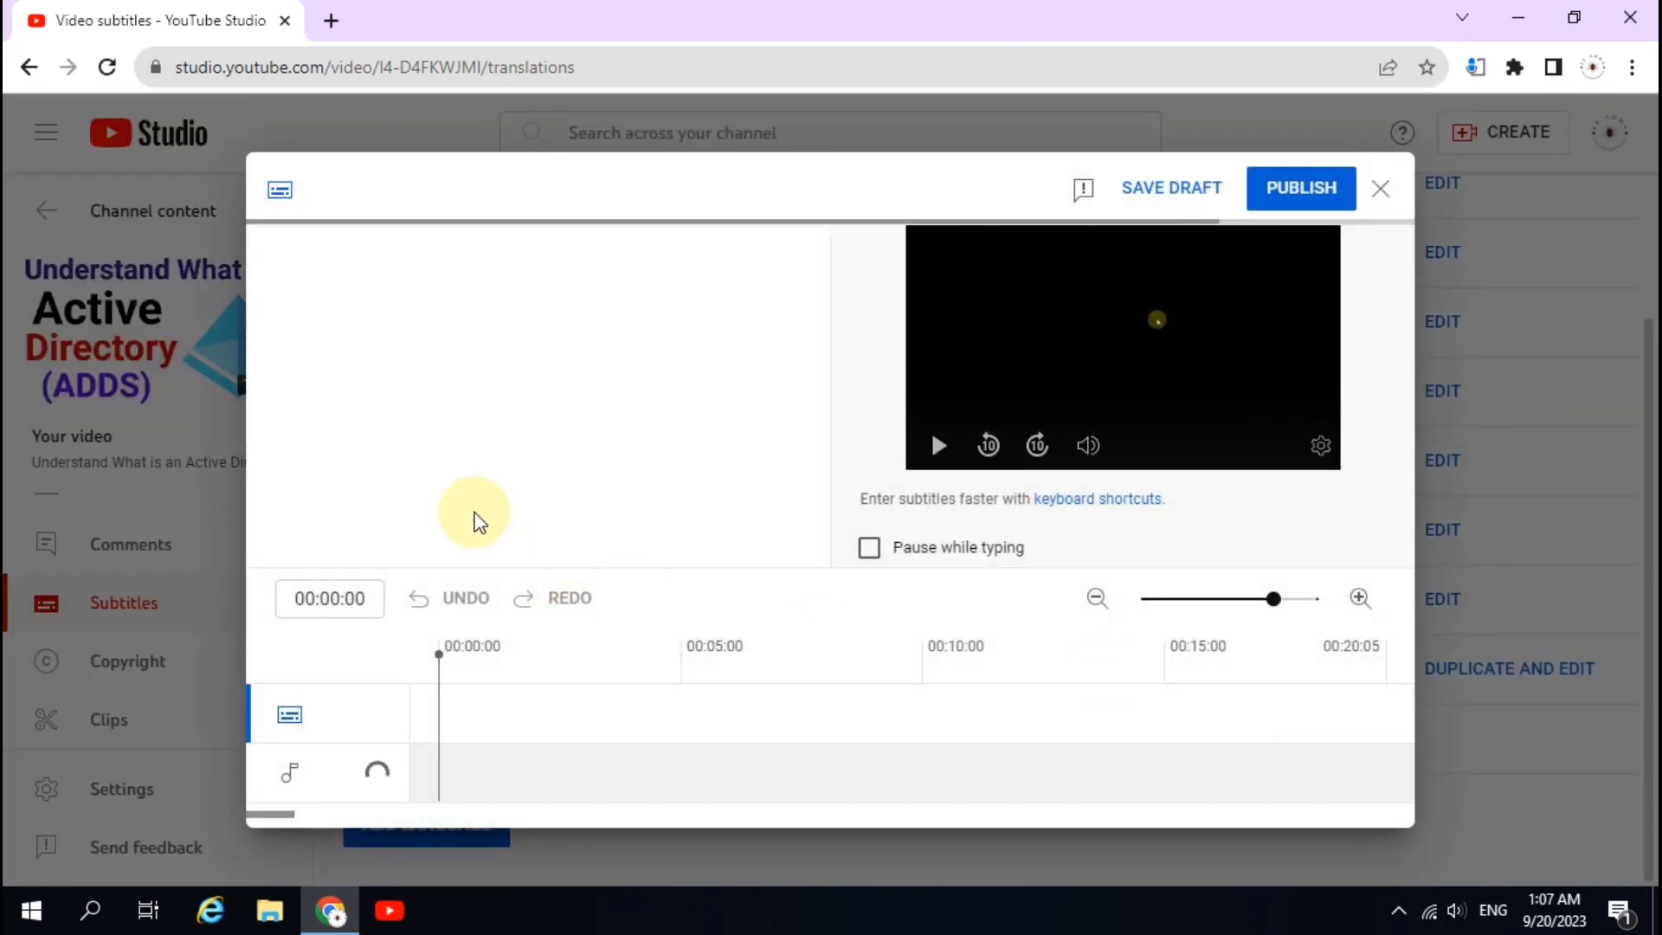
pyautogui.click(442, 522)
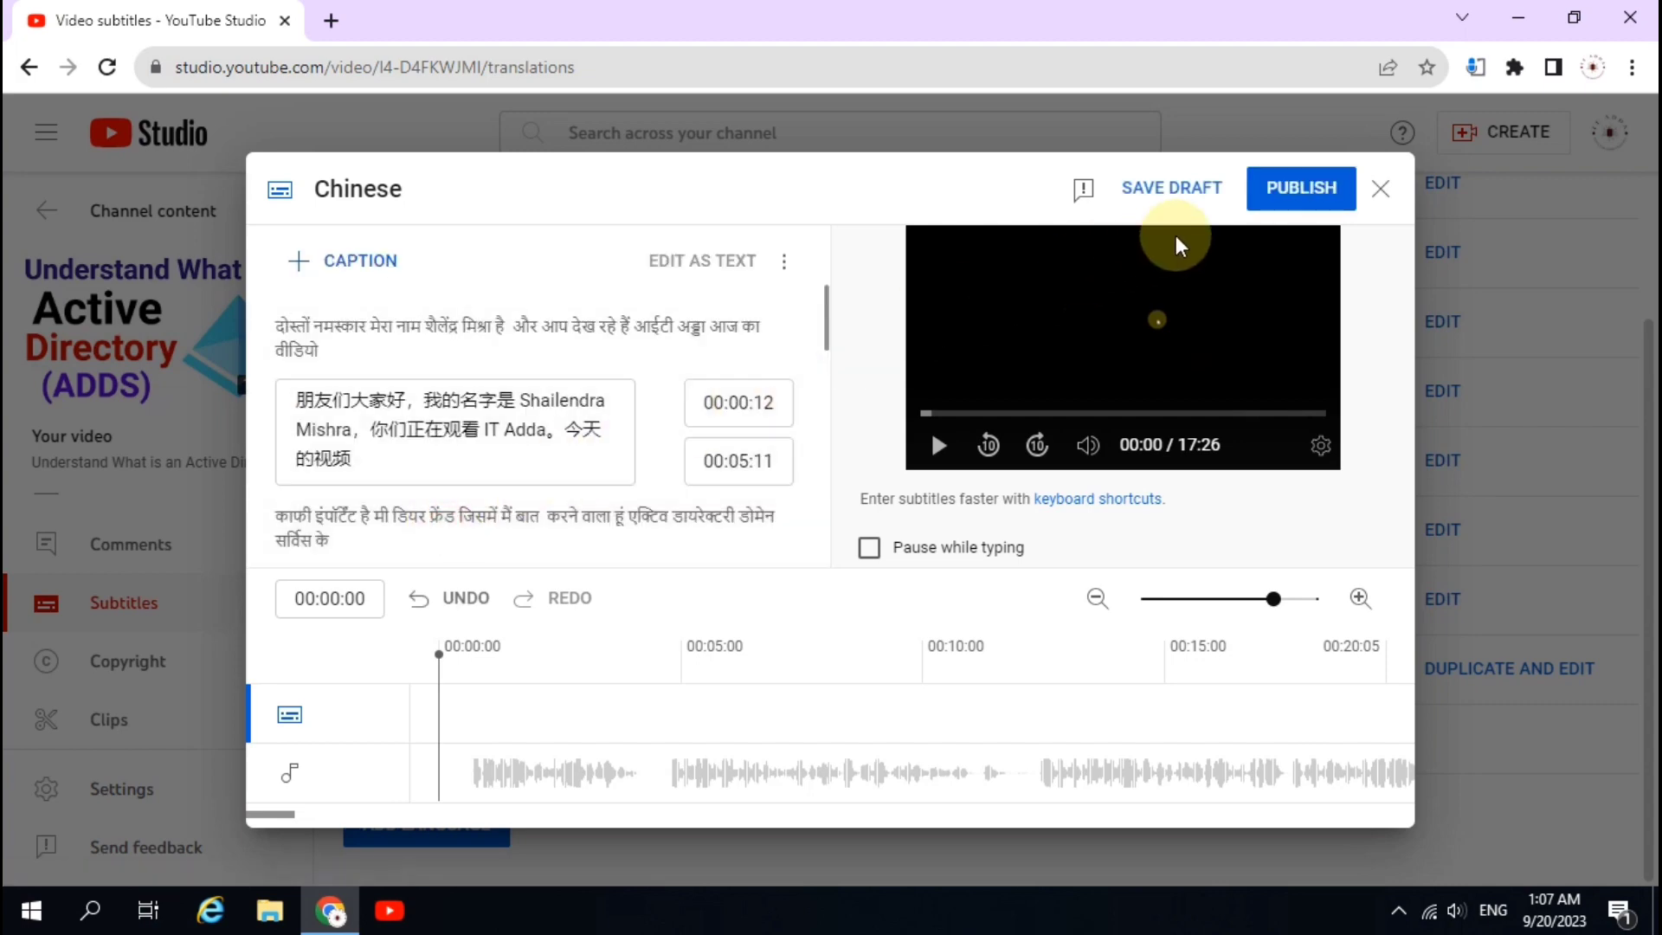
pyautogui.click(1305, 183)
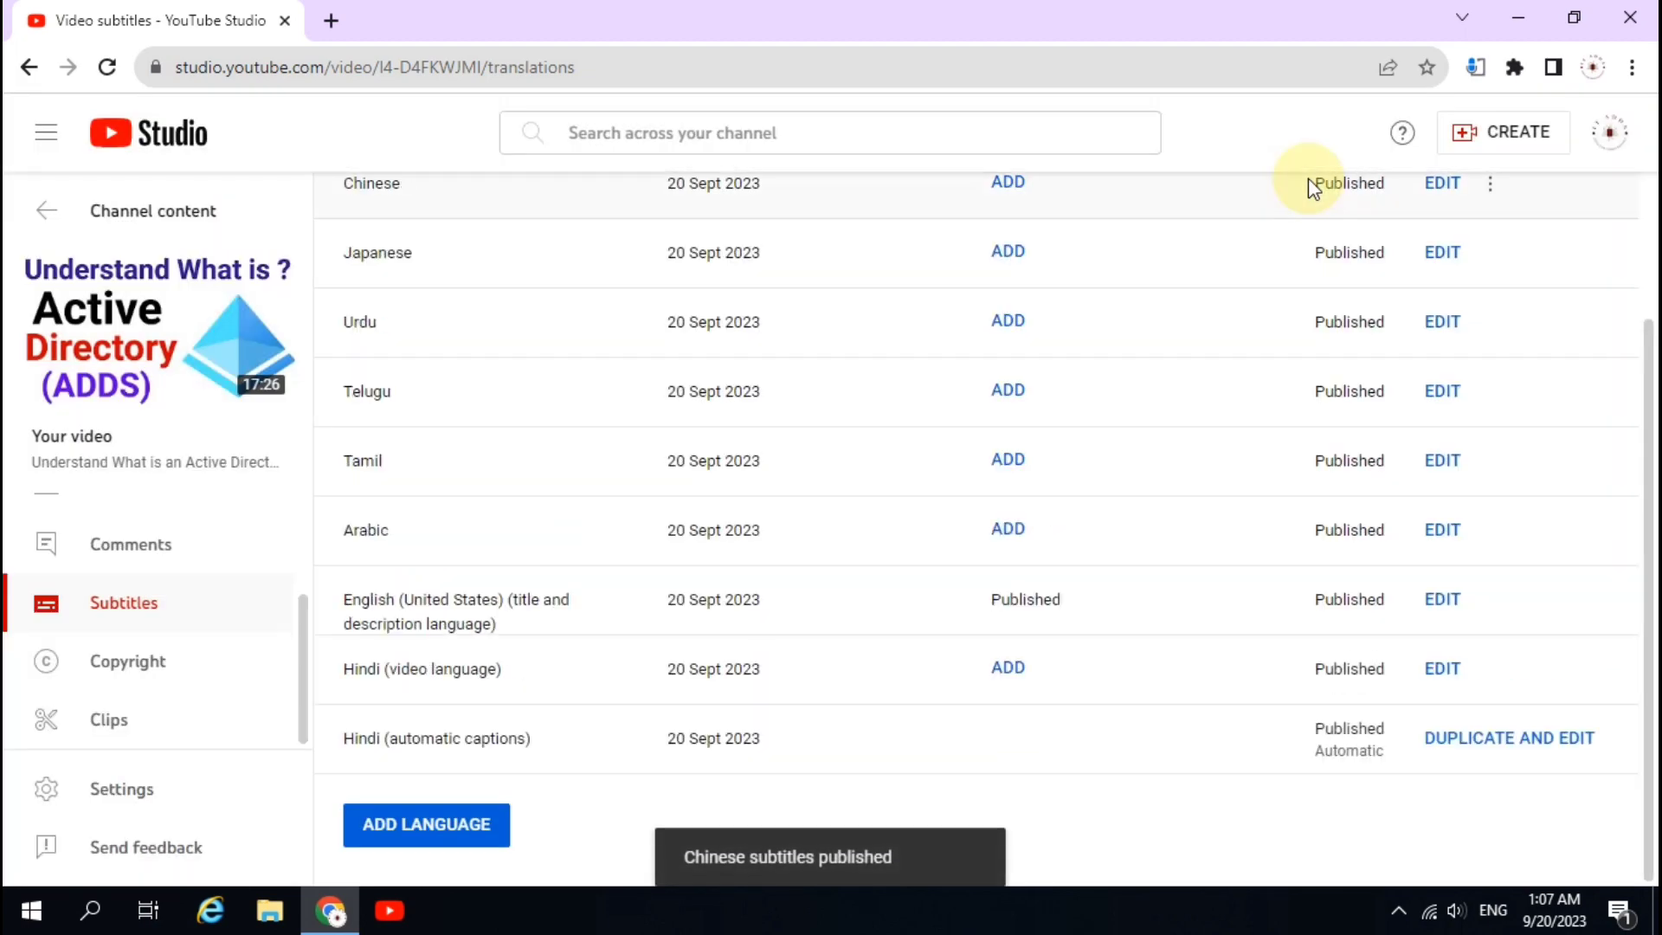
# Review the publication status of every language in the video's subtitle list
pyautogui.scroll(2, 987, 675)
pyautogui.scroll(-2, 1053, 601)
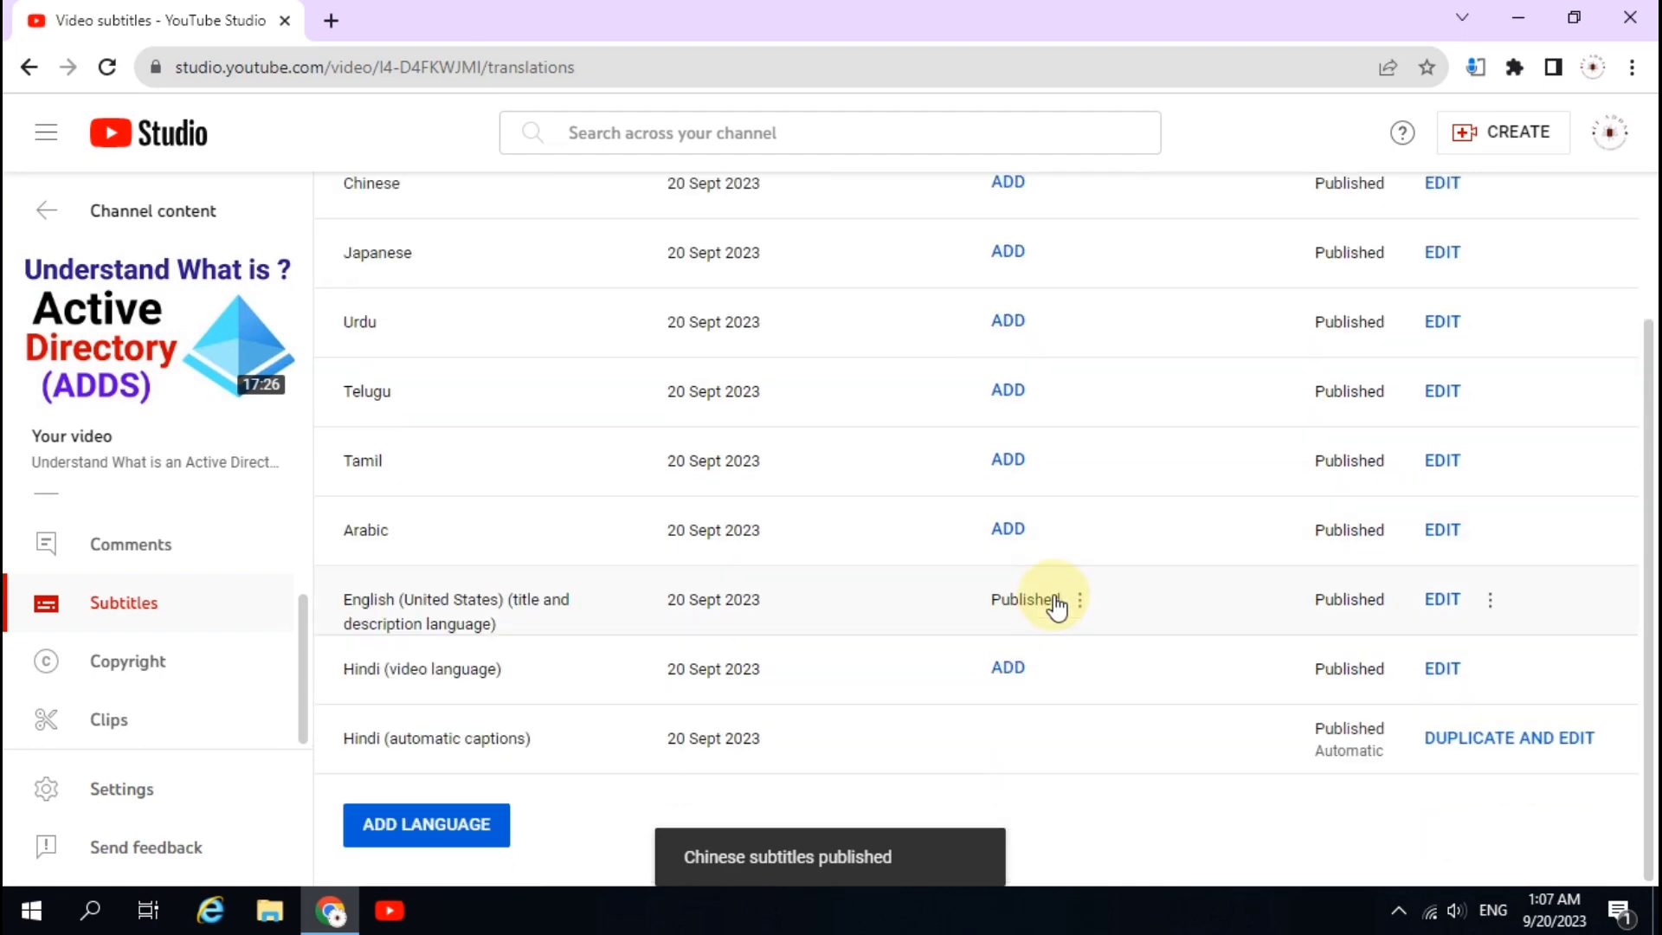
pyautogui.scroll(2, 1053, 600)
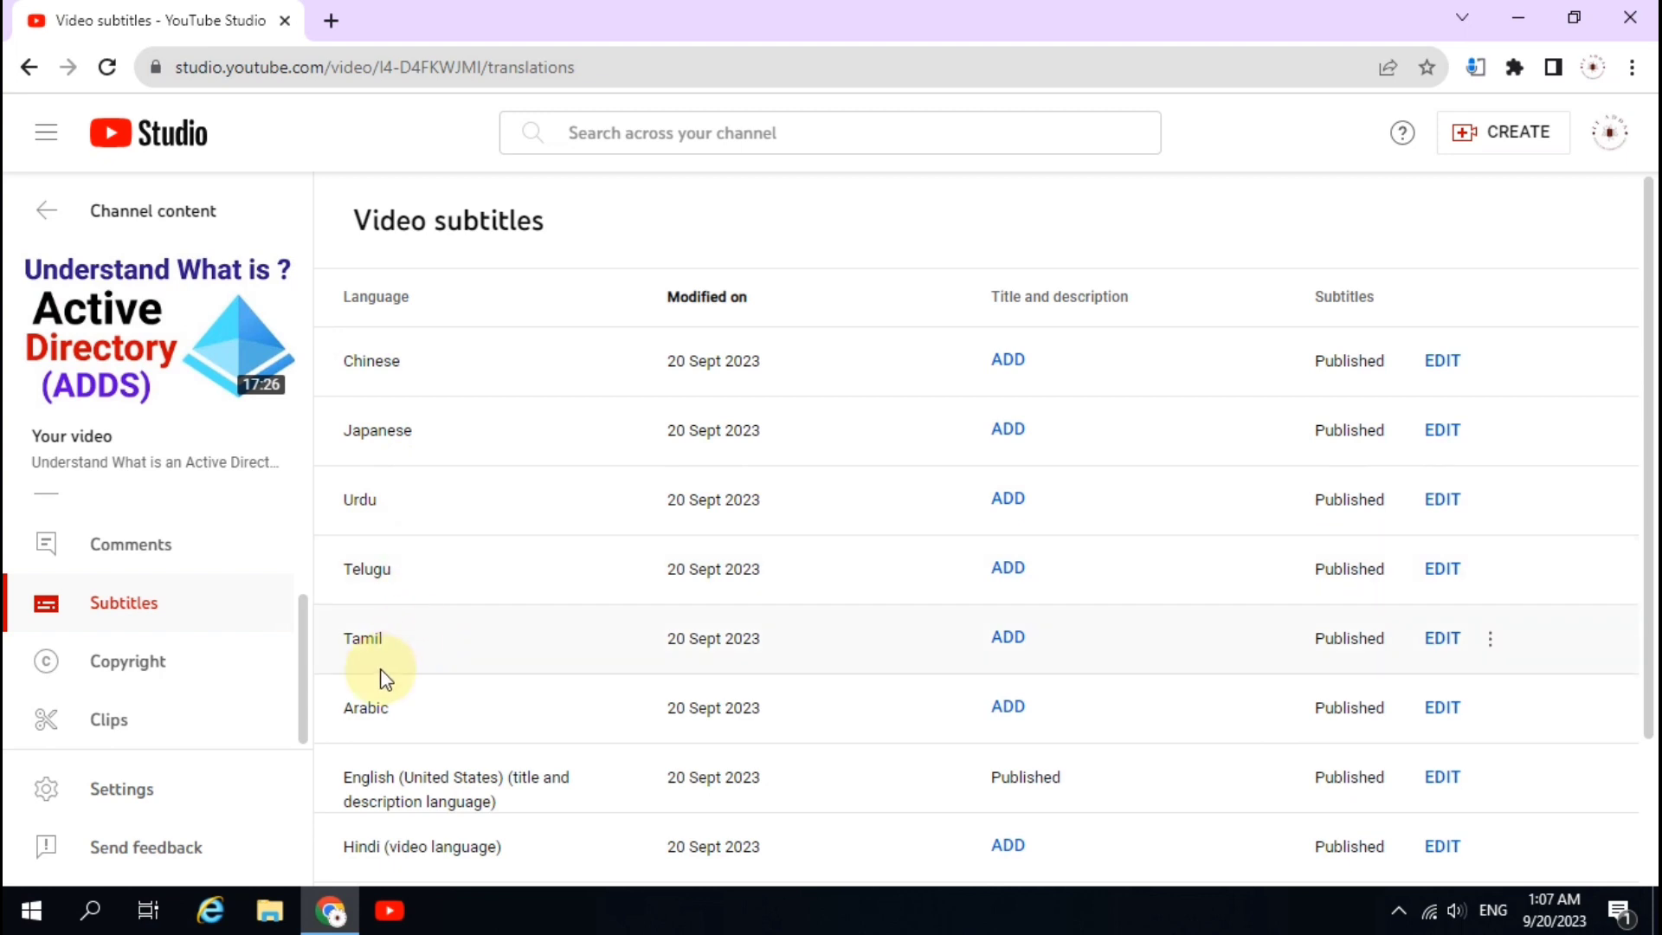
pyautogui.scroll(-2, 425, 695)
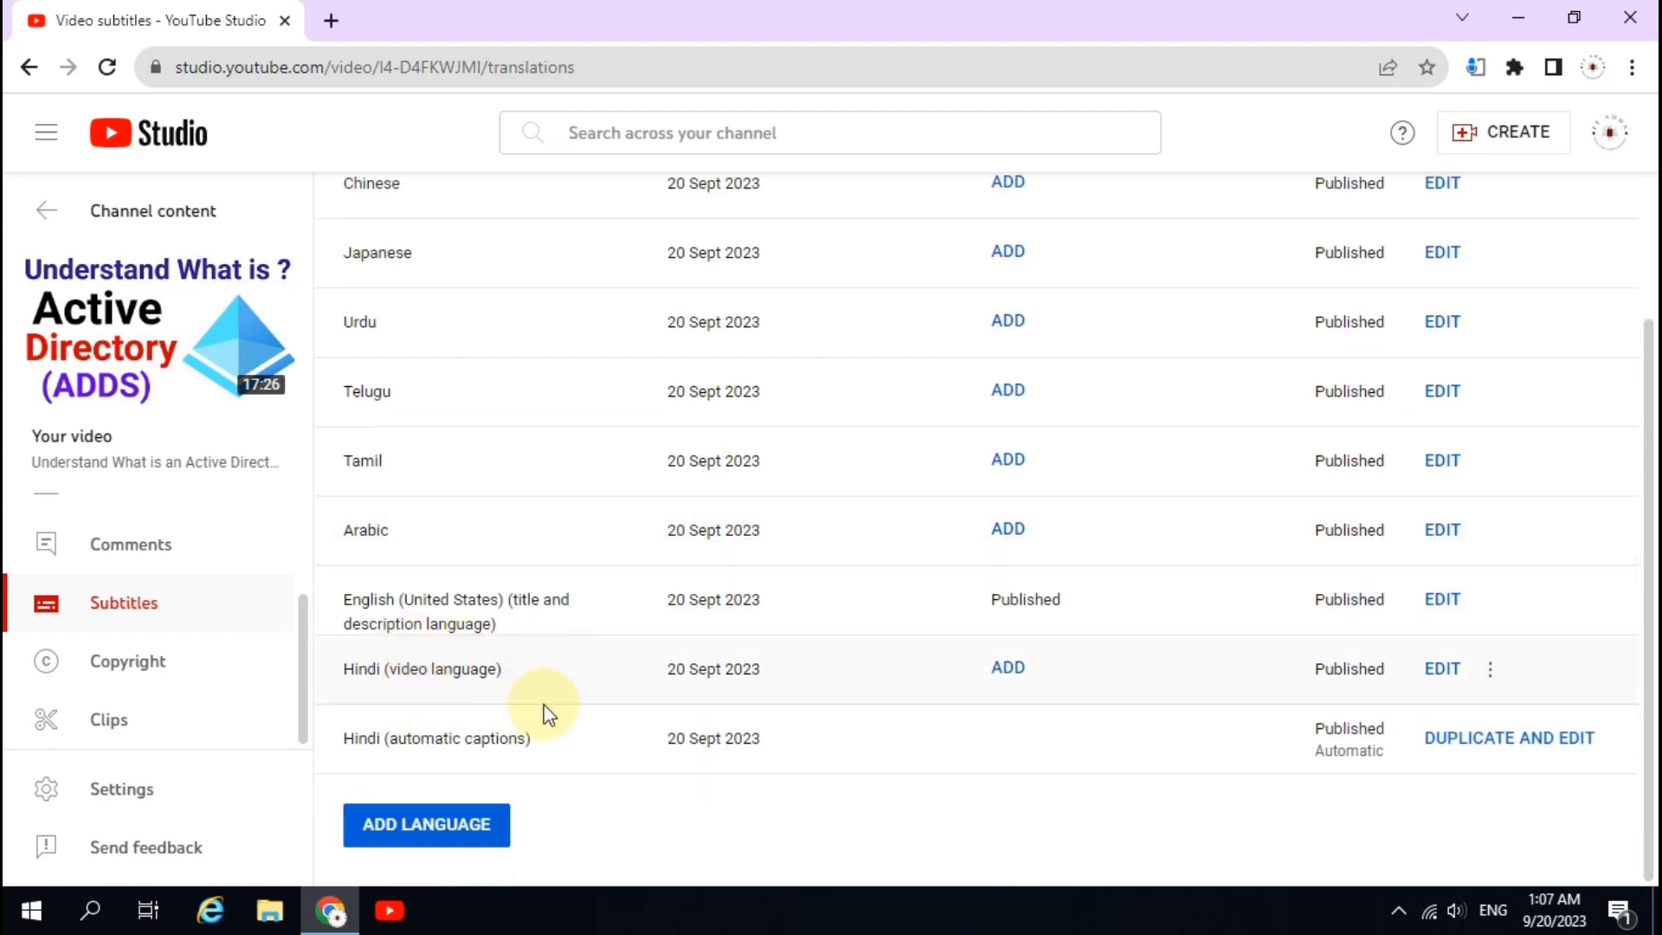
pyautogui.scroll(2, 1072, 625)
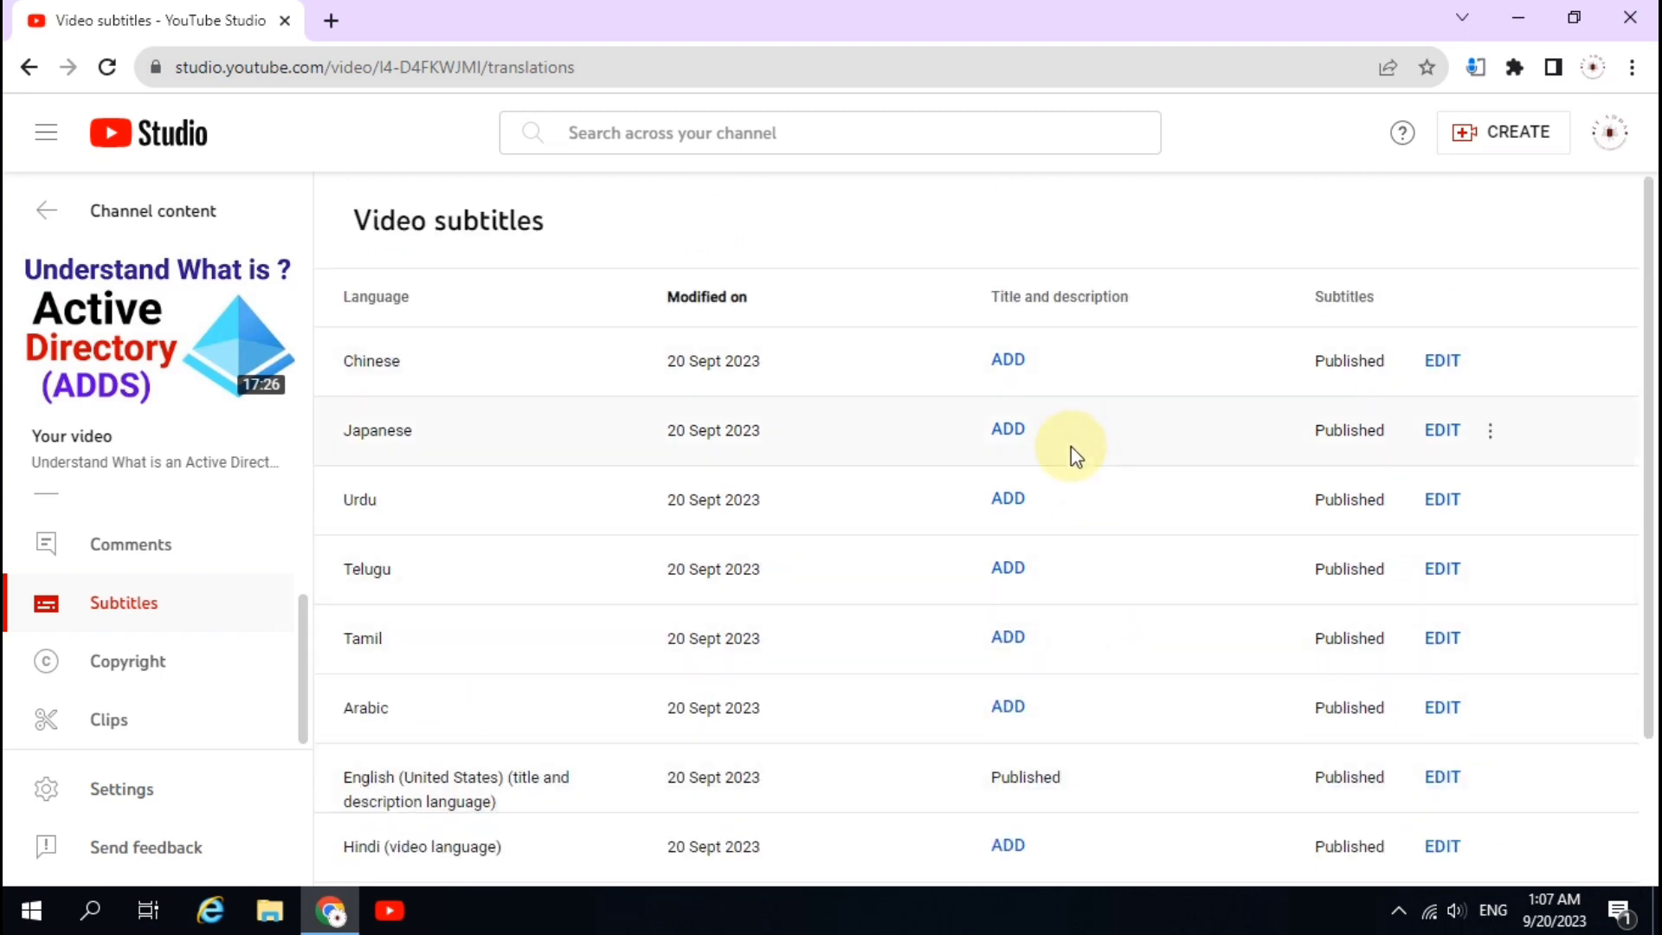
pyautogui.scroll(-2, 958, 582)
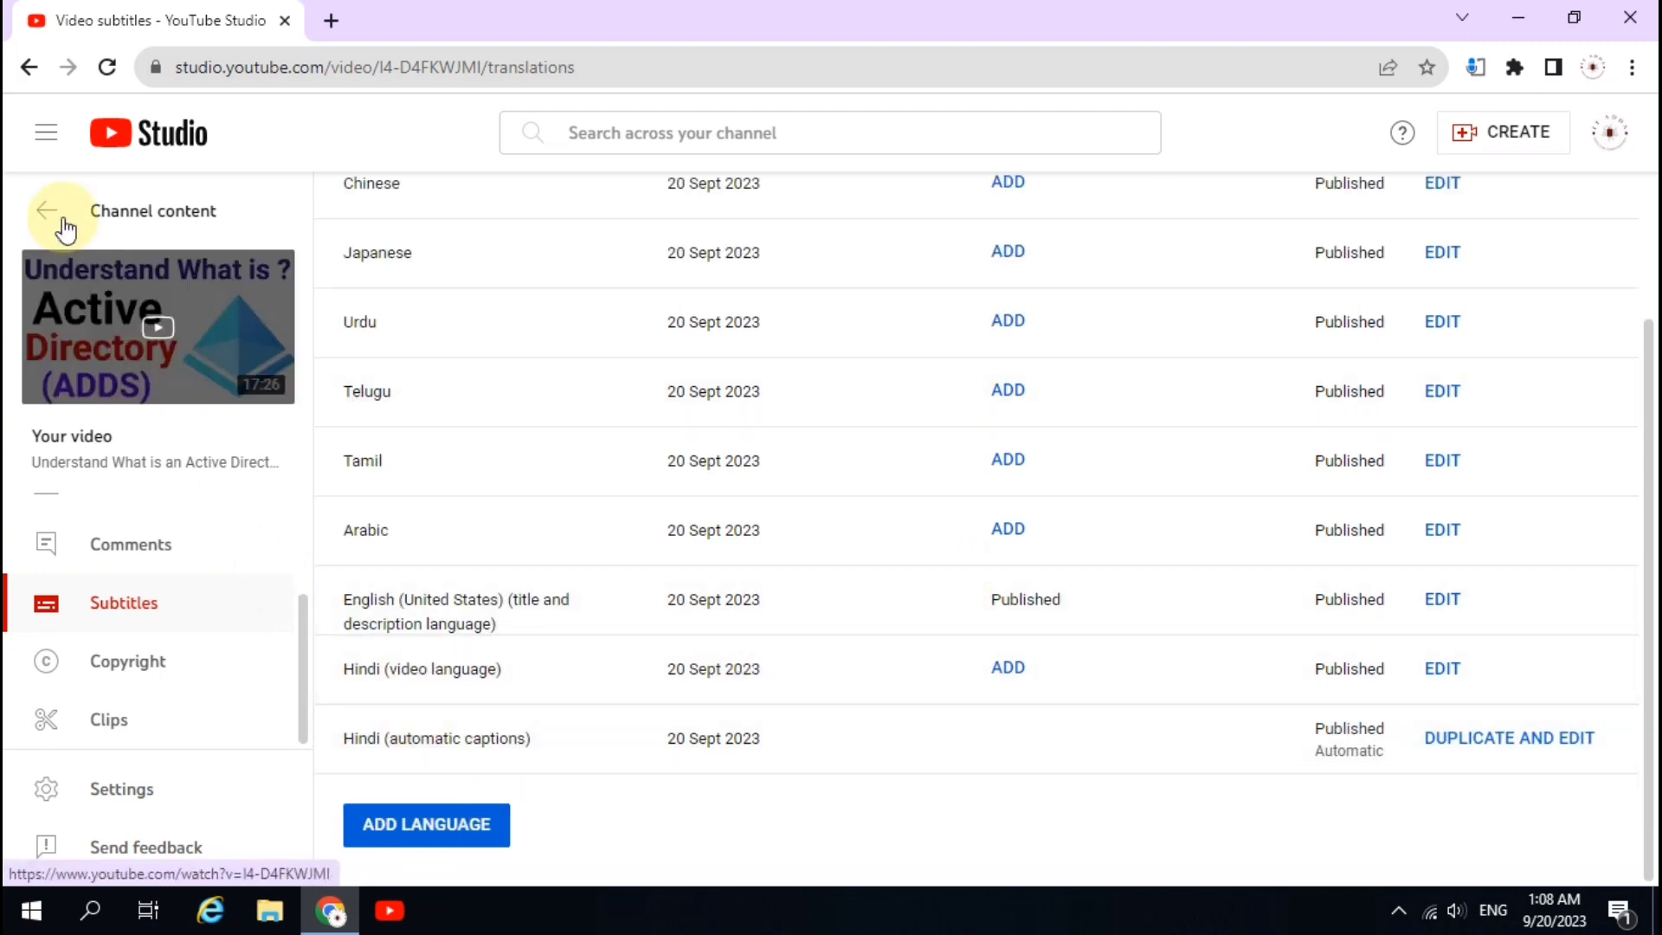
# Open the Active Directory video on YouTube from the channel content list and preview its default subtitles, turning them on and off
pyautogui.click(130, 216)
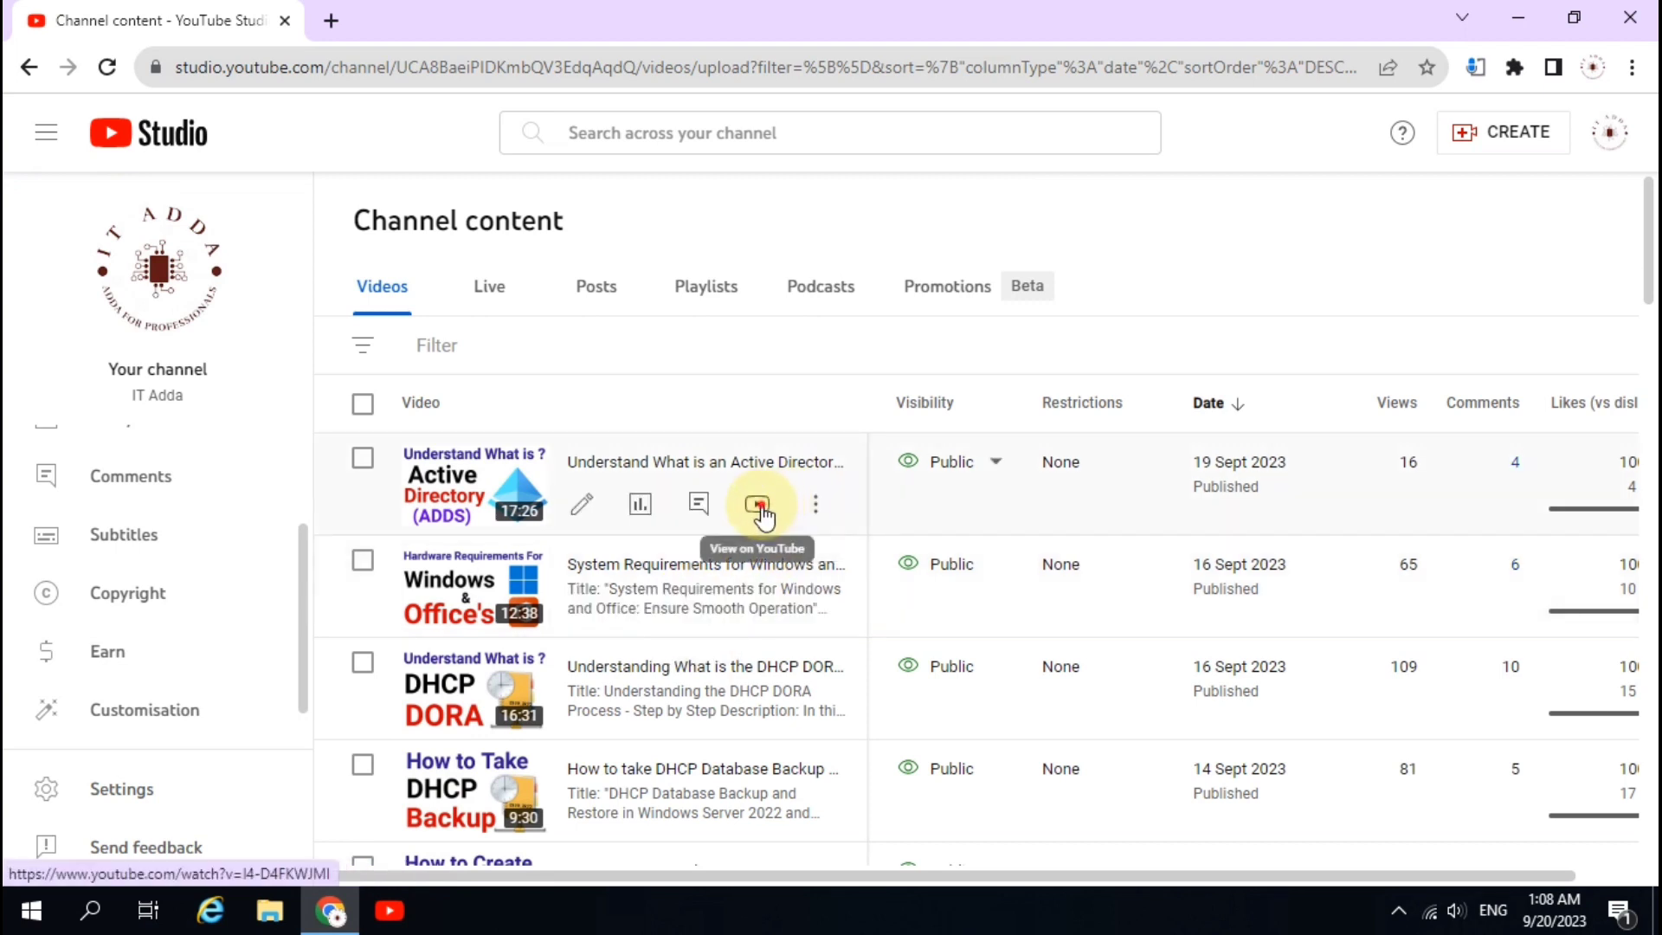
pyautogui.click(759, 509)
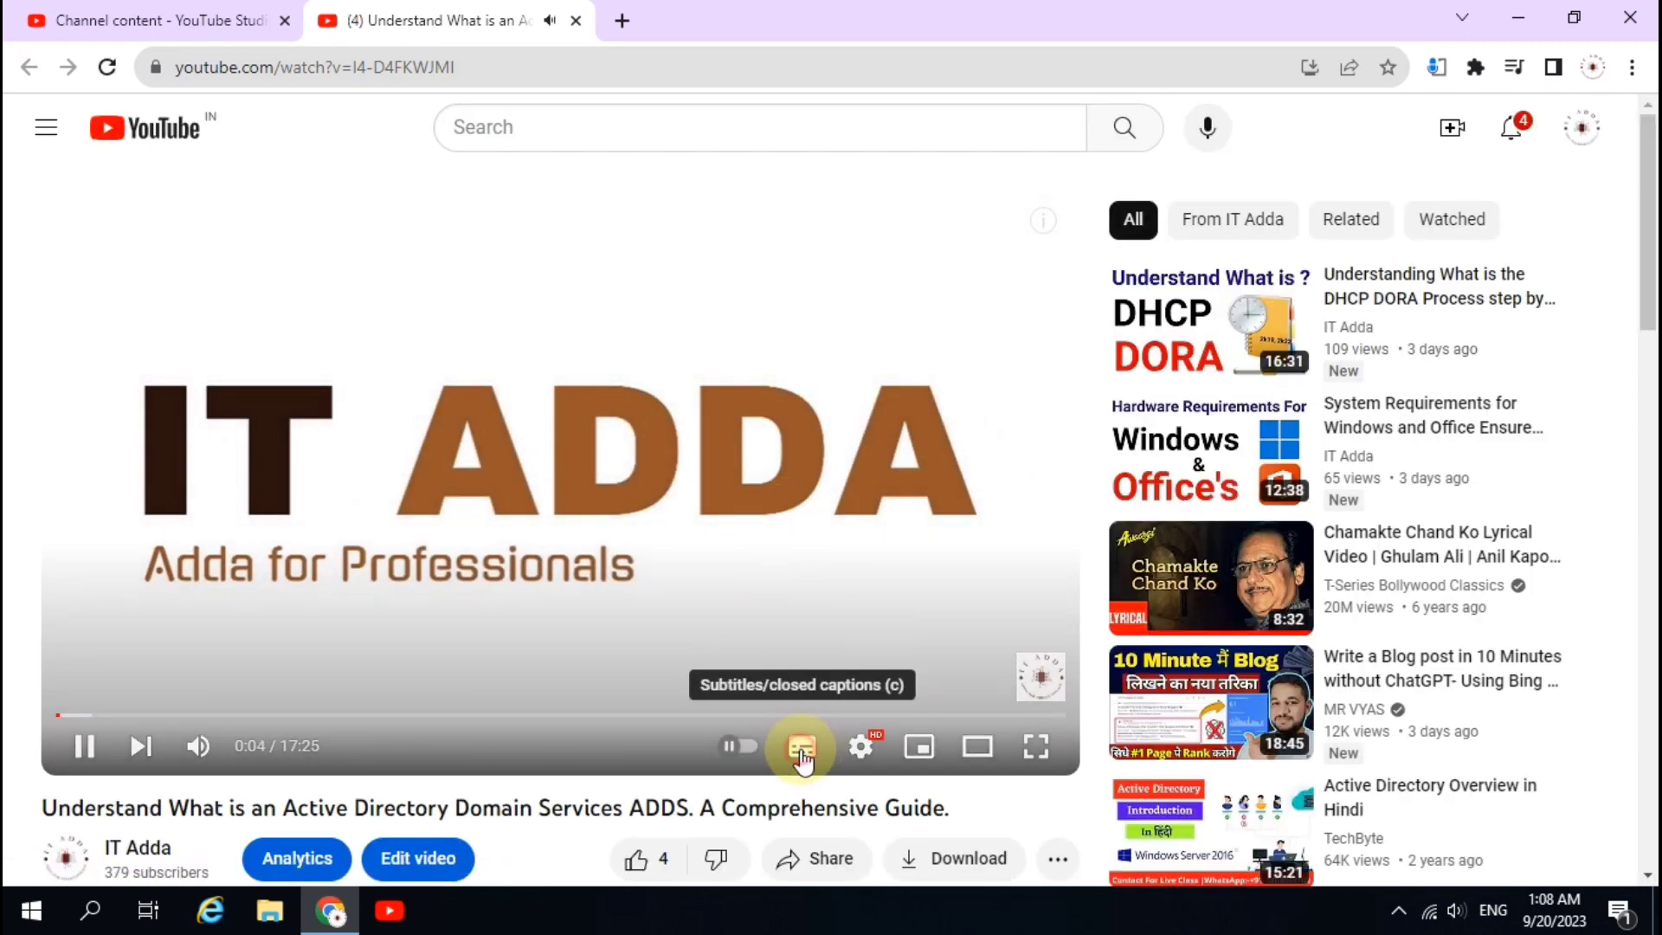
pyautogui.click(801, 753)
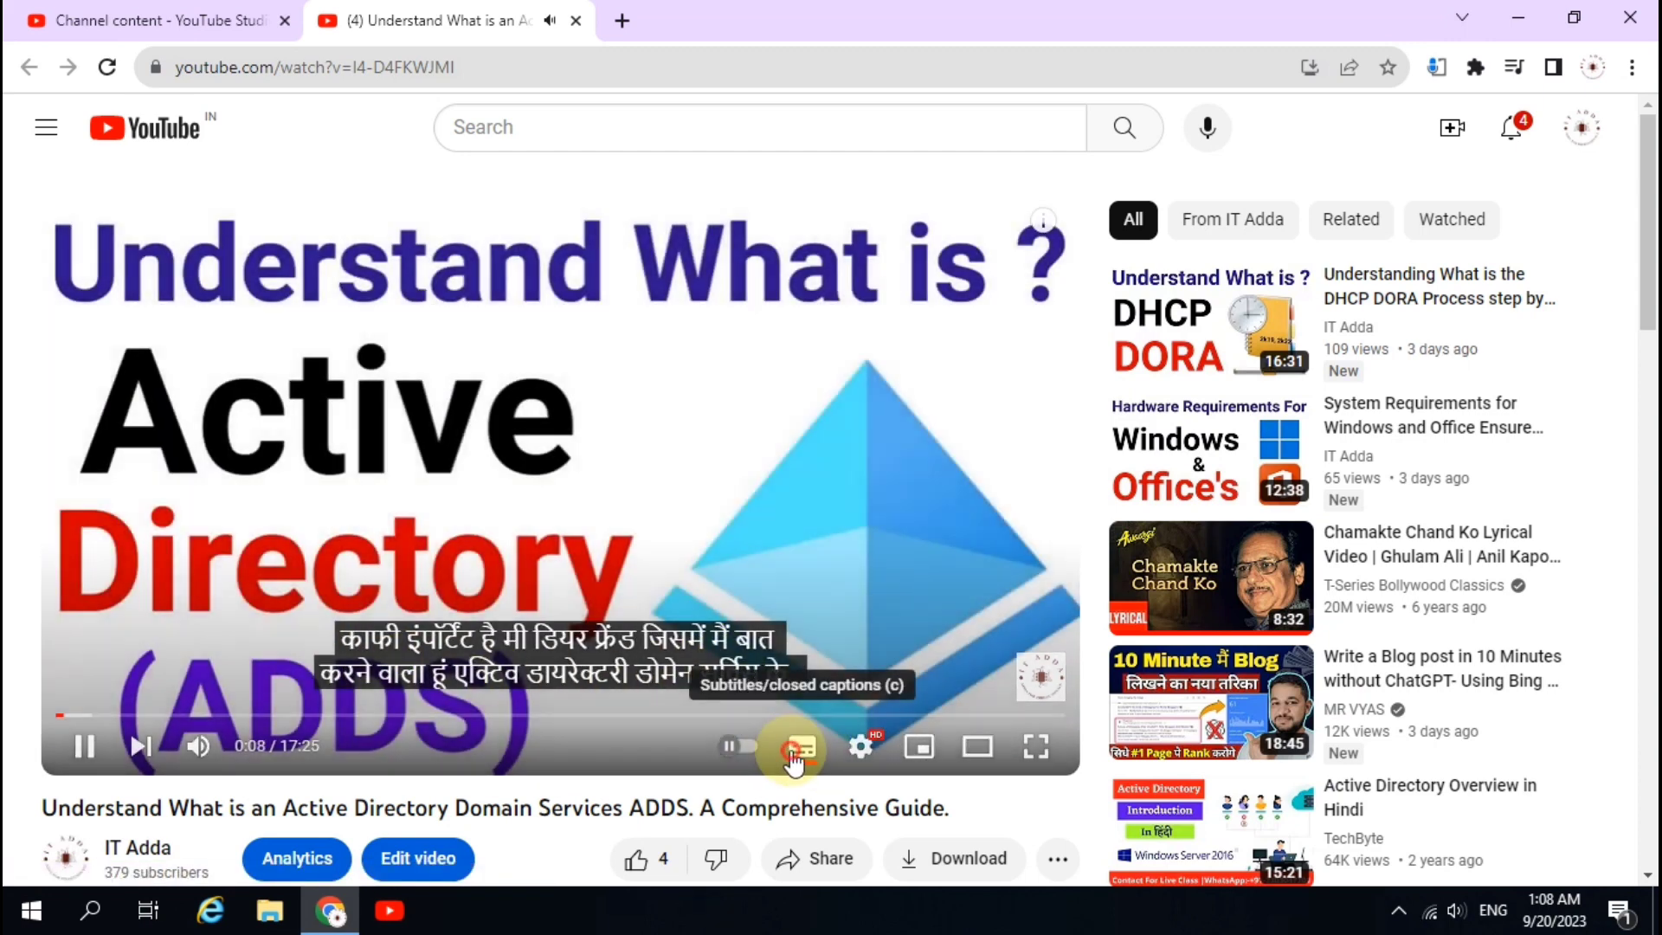
pyautogui.click(795, 752)
# Choose Arabic as the subtitle language of the playing video to check the translation
pyautogui.click(859, 746)
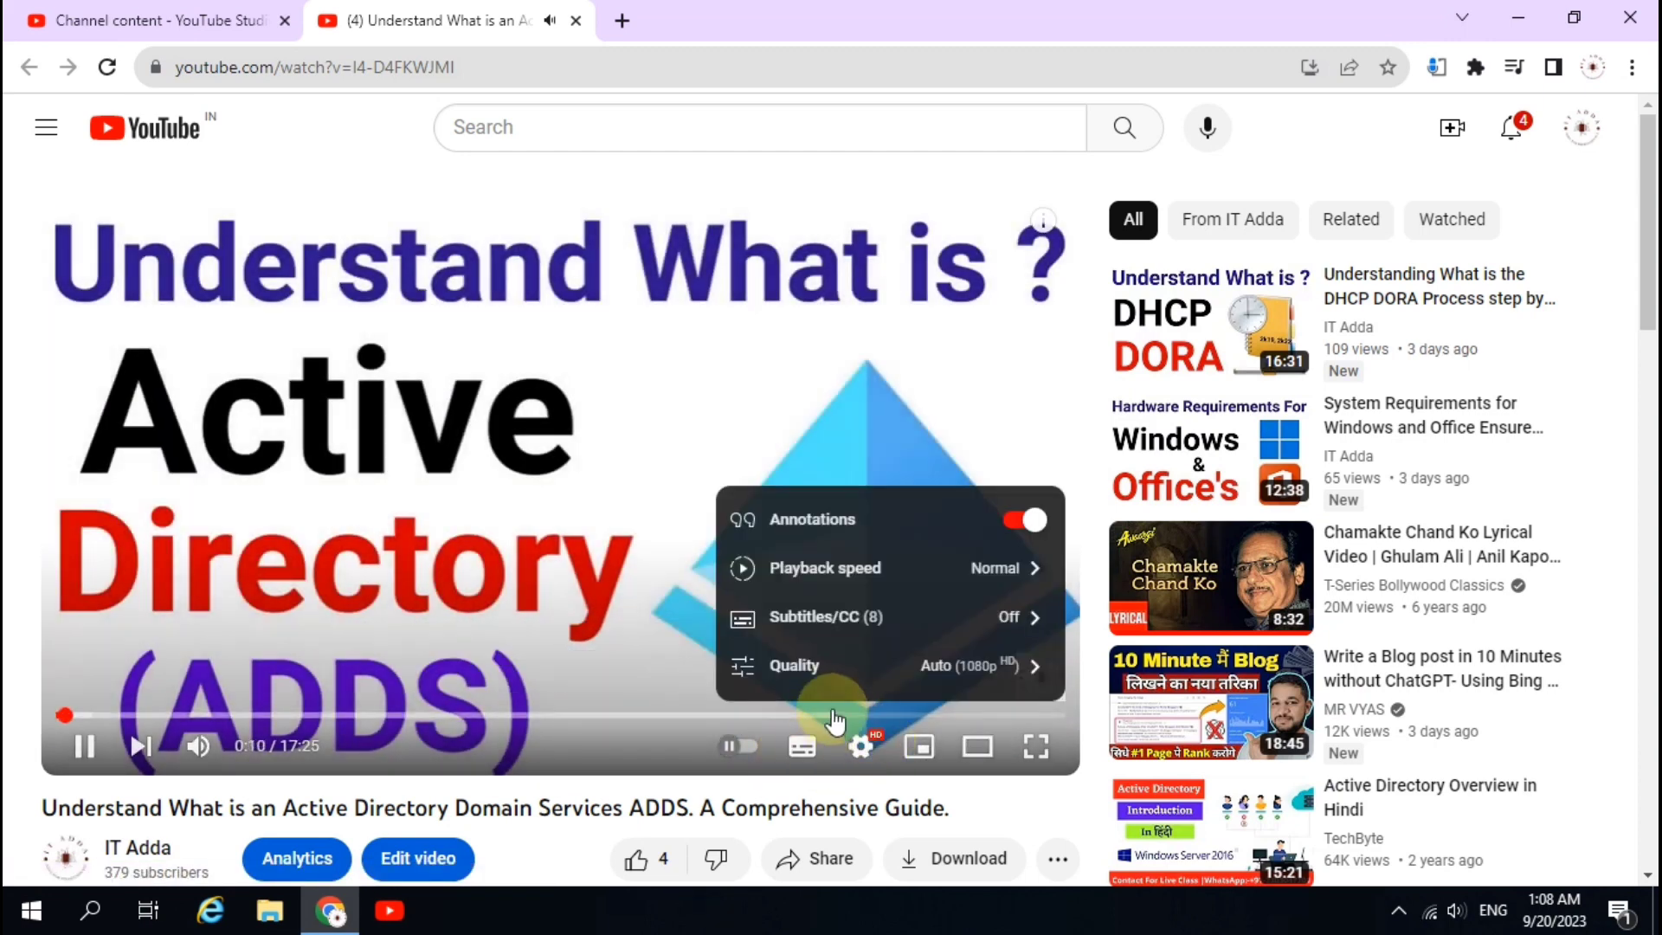
pyautogui.click(943, 629)
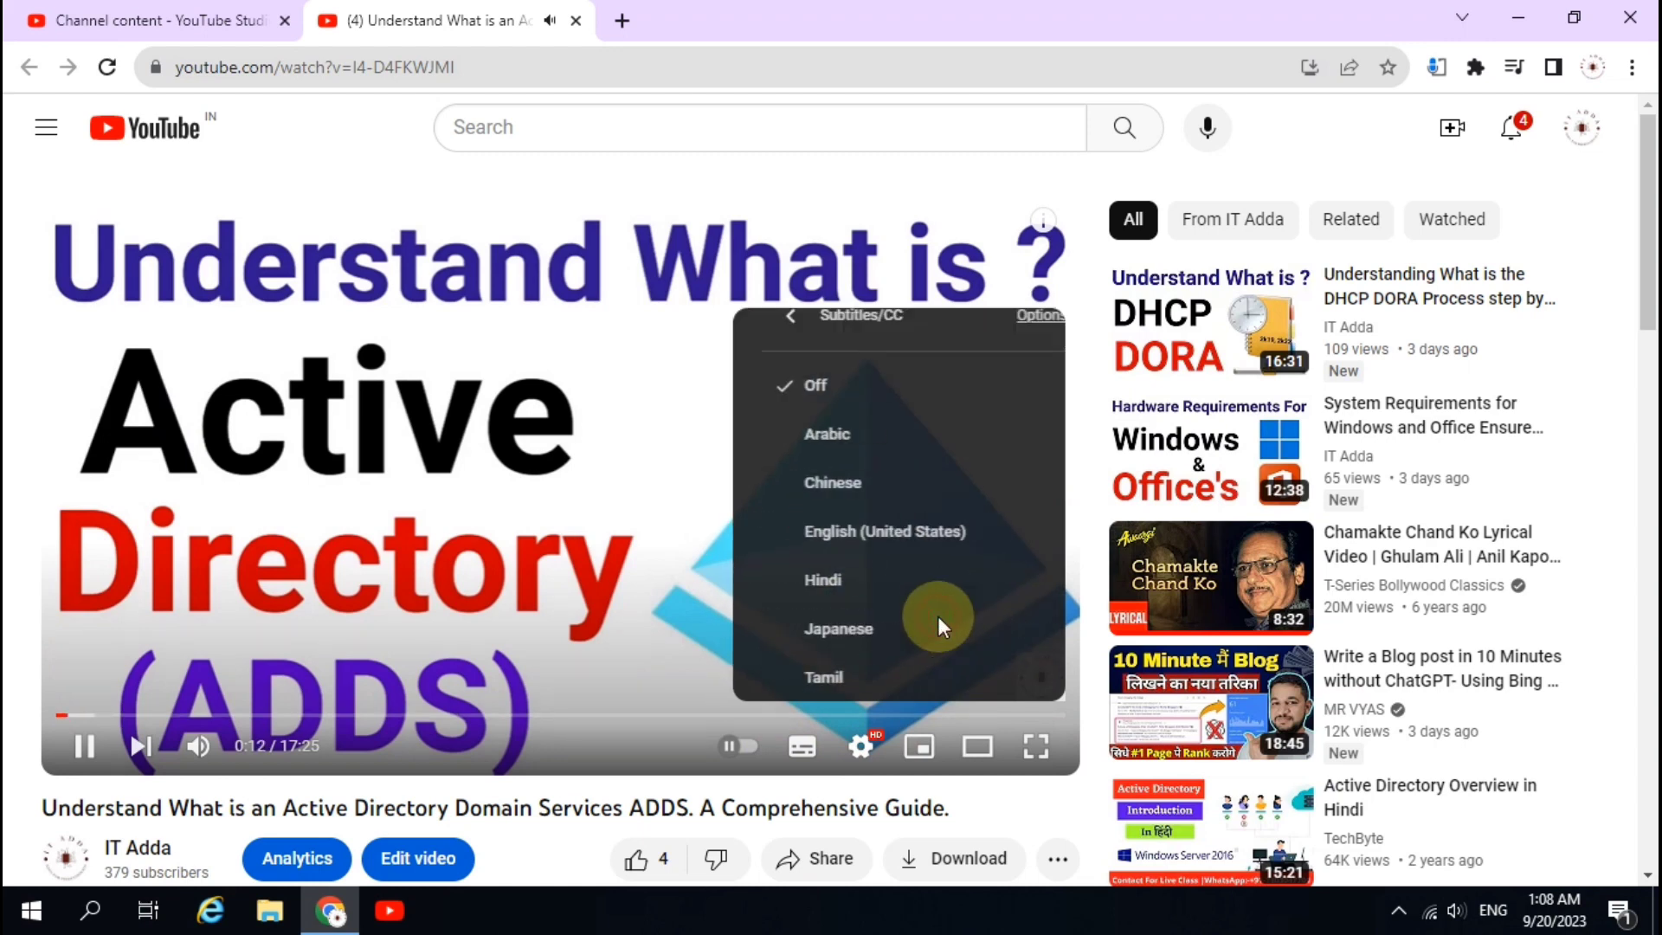
pyautogui.click(837, 446)
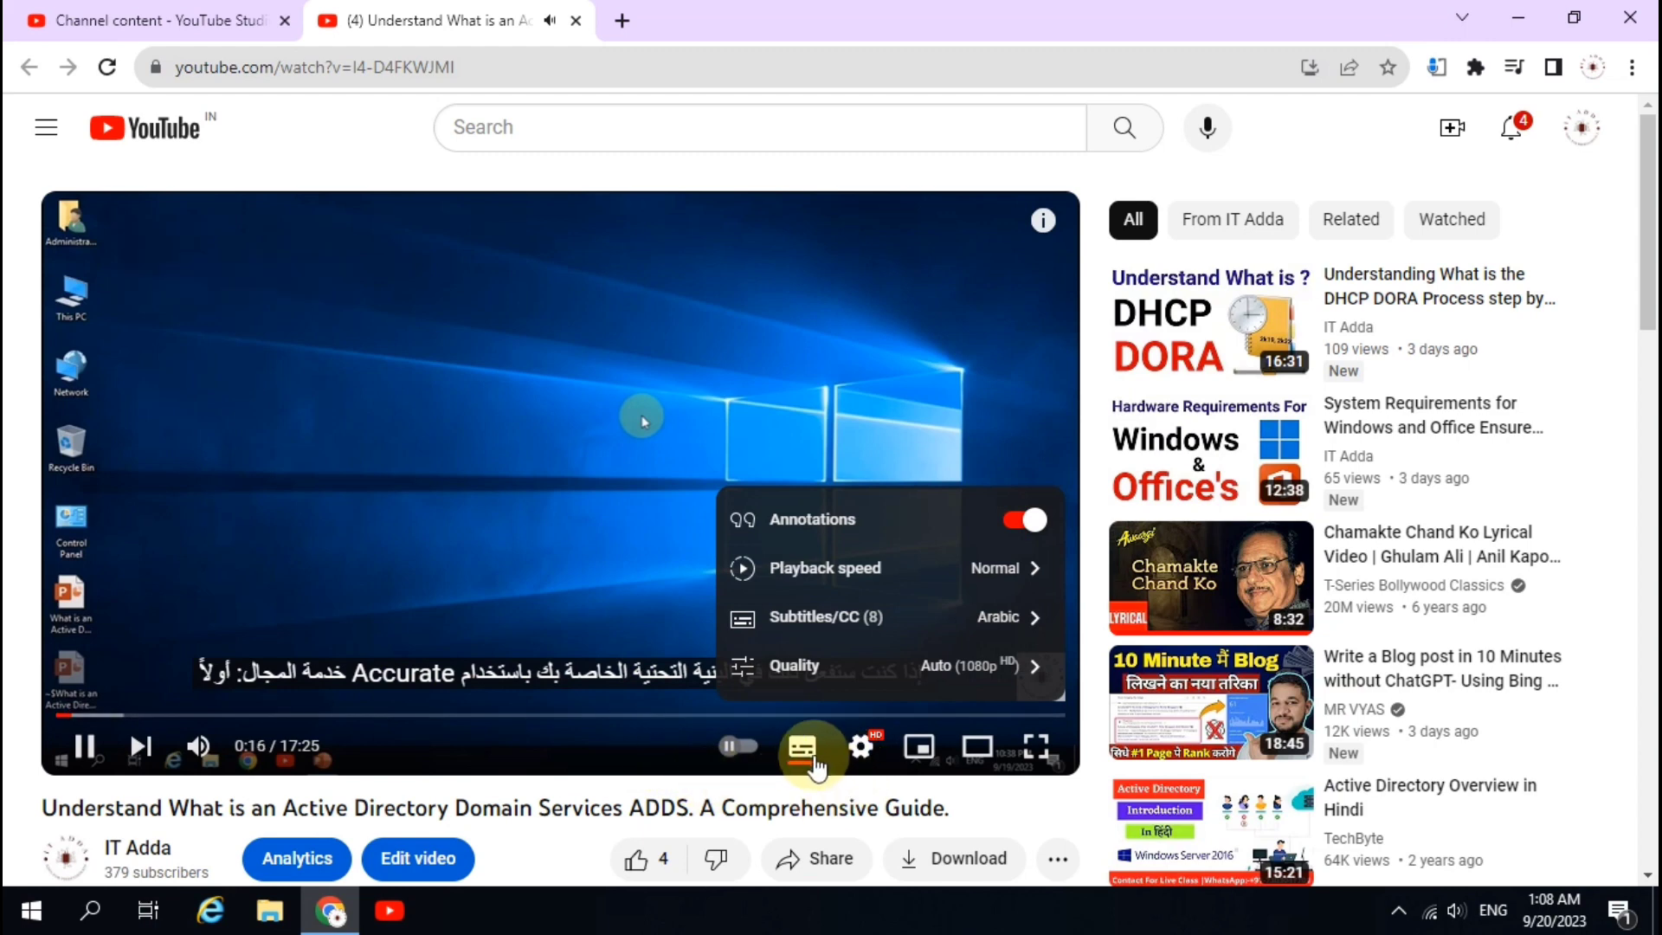
# Review the available subtitle languages of the playing video and switch its subtitles to Tamil
pyautogui.click(860, 745)
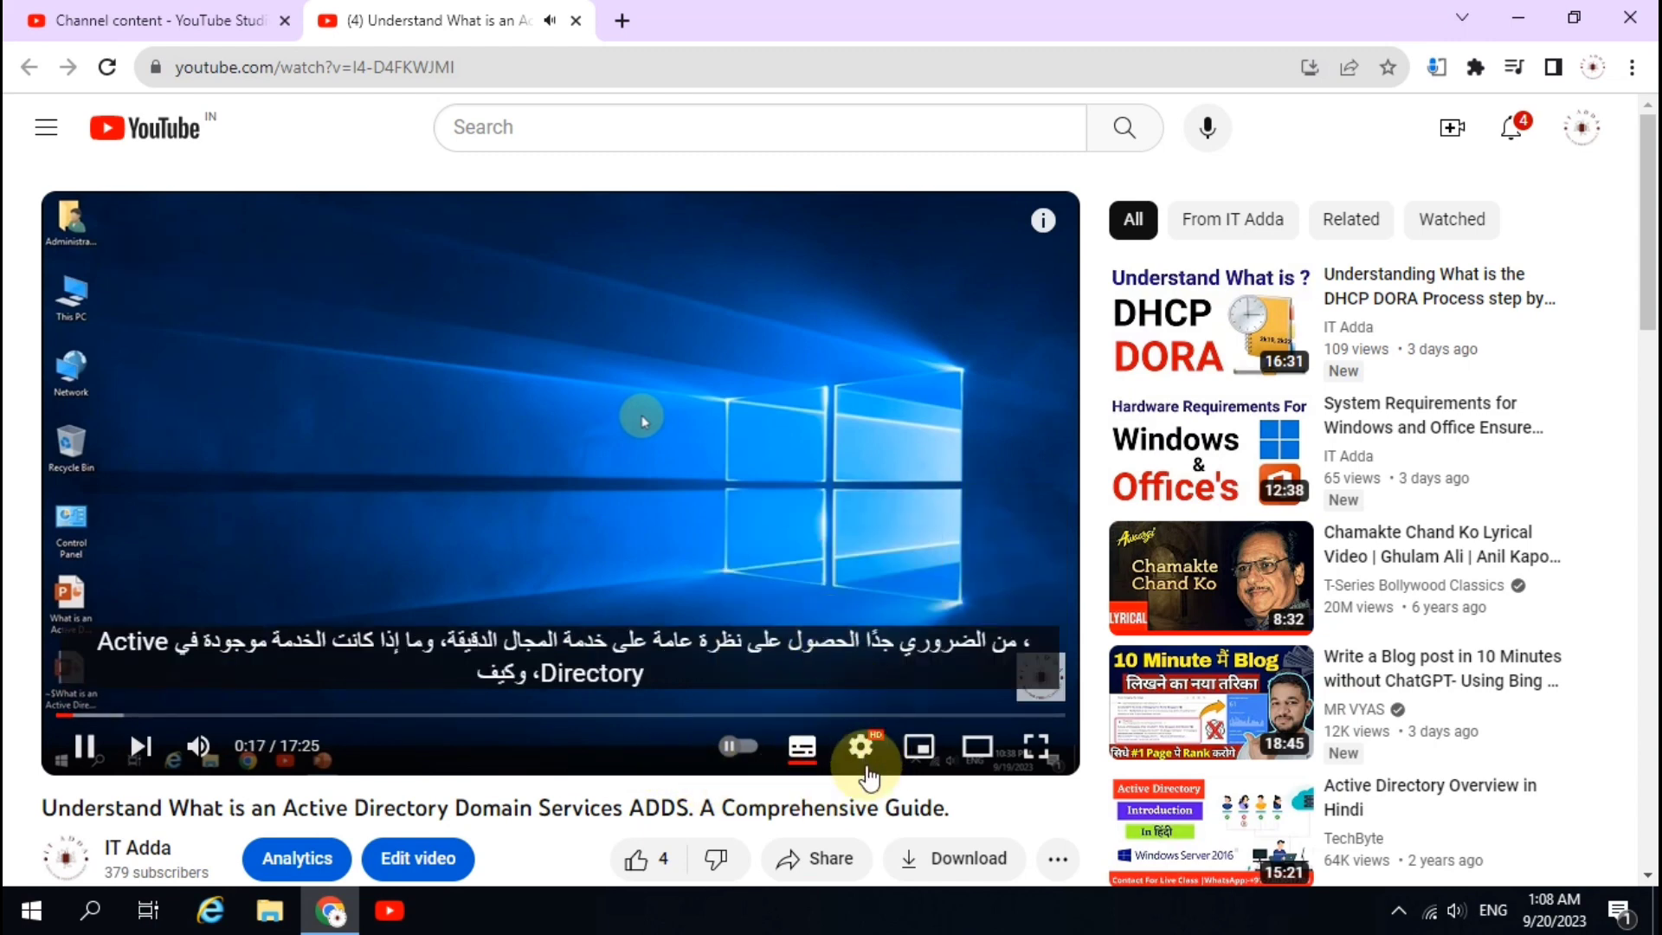
pyautogui.click(860, 746)
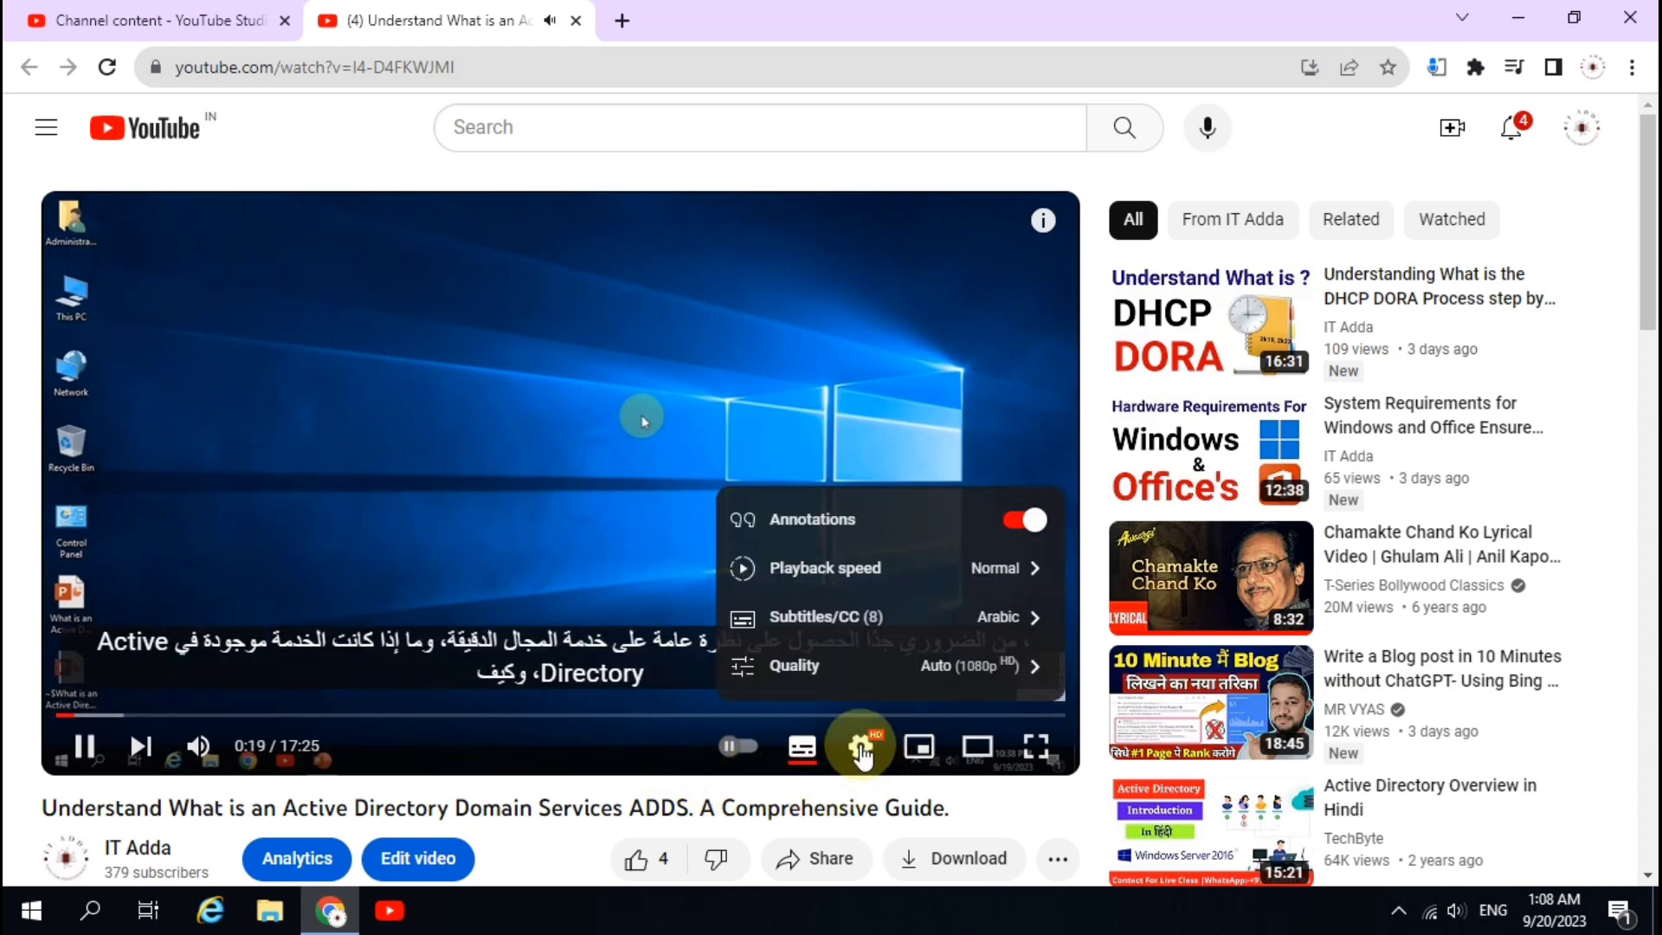
pyautogui.rightClick(901, 619)
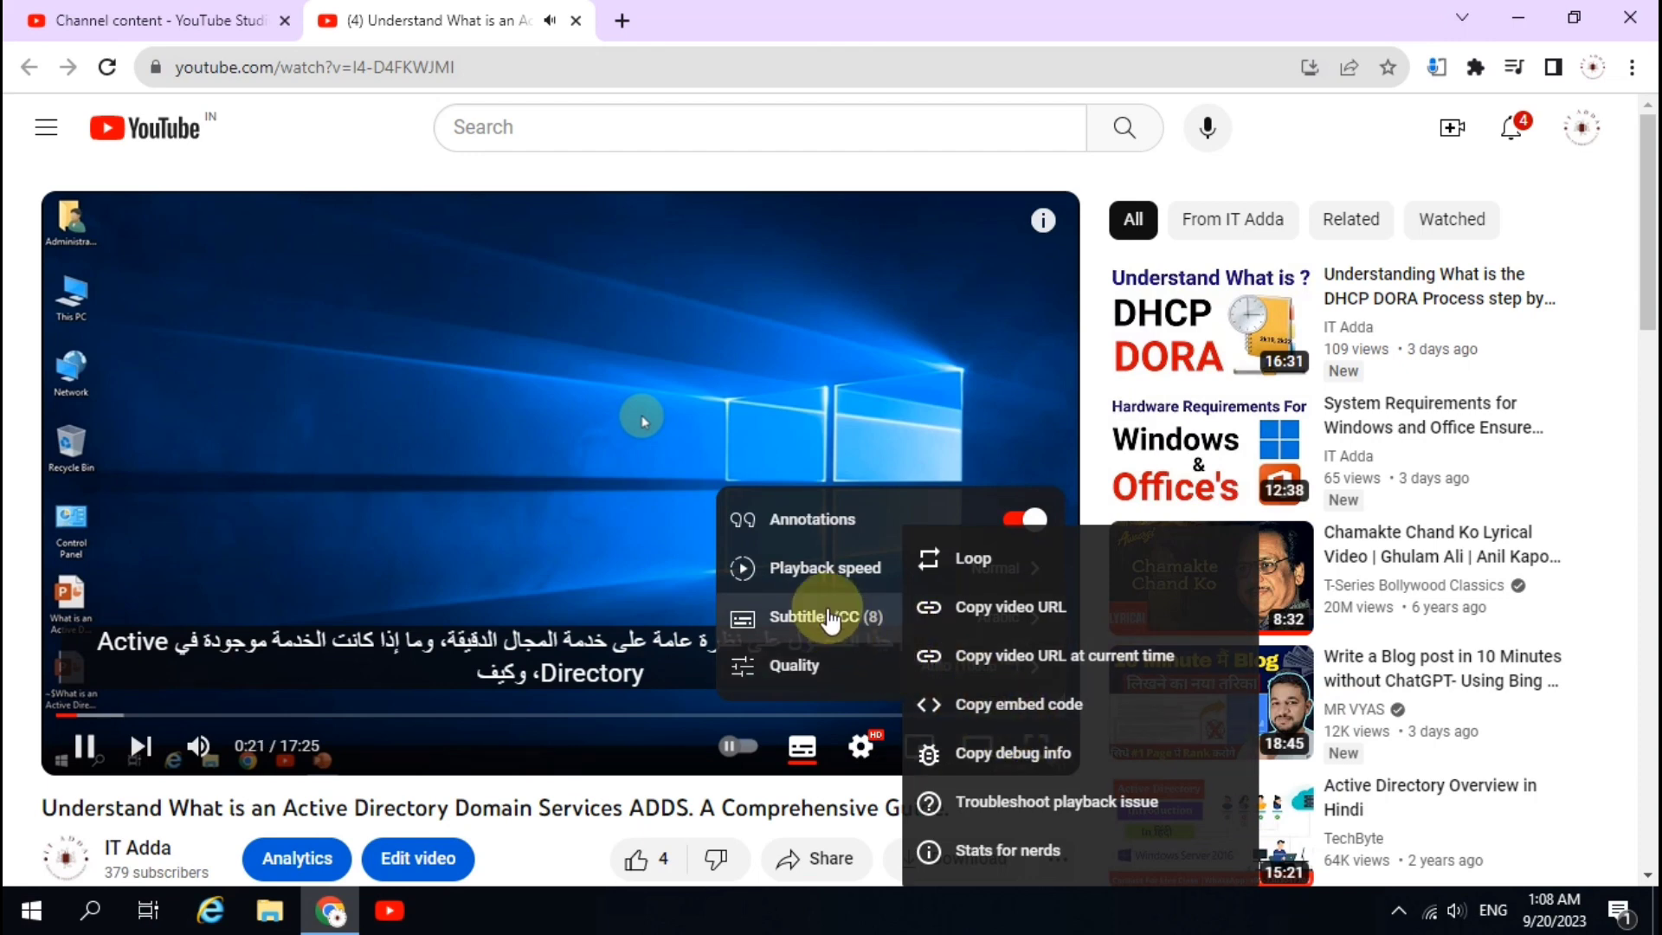
pyautogui.click(834, 620)
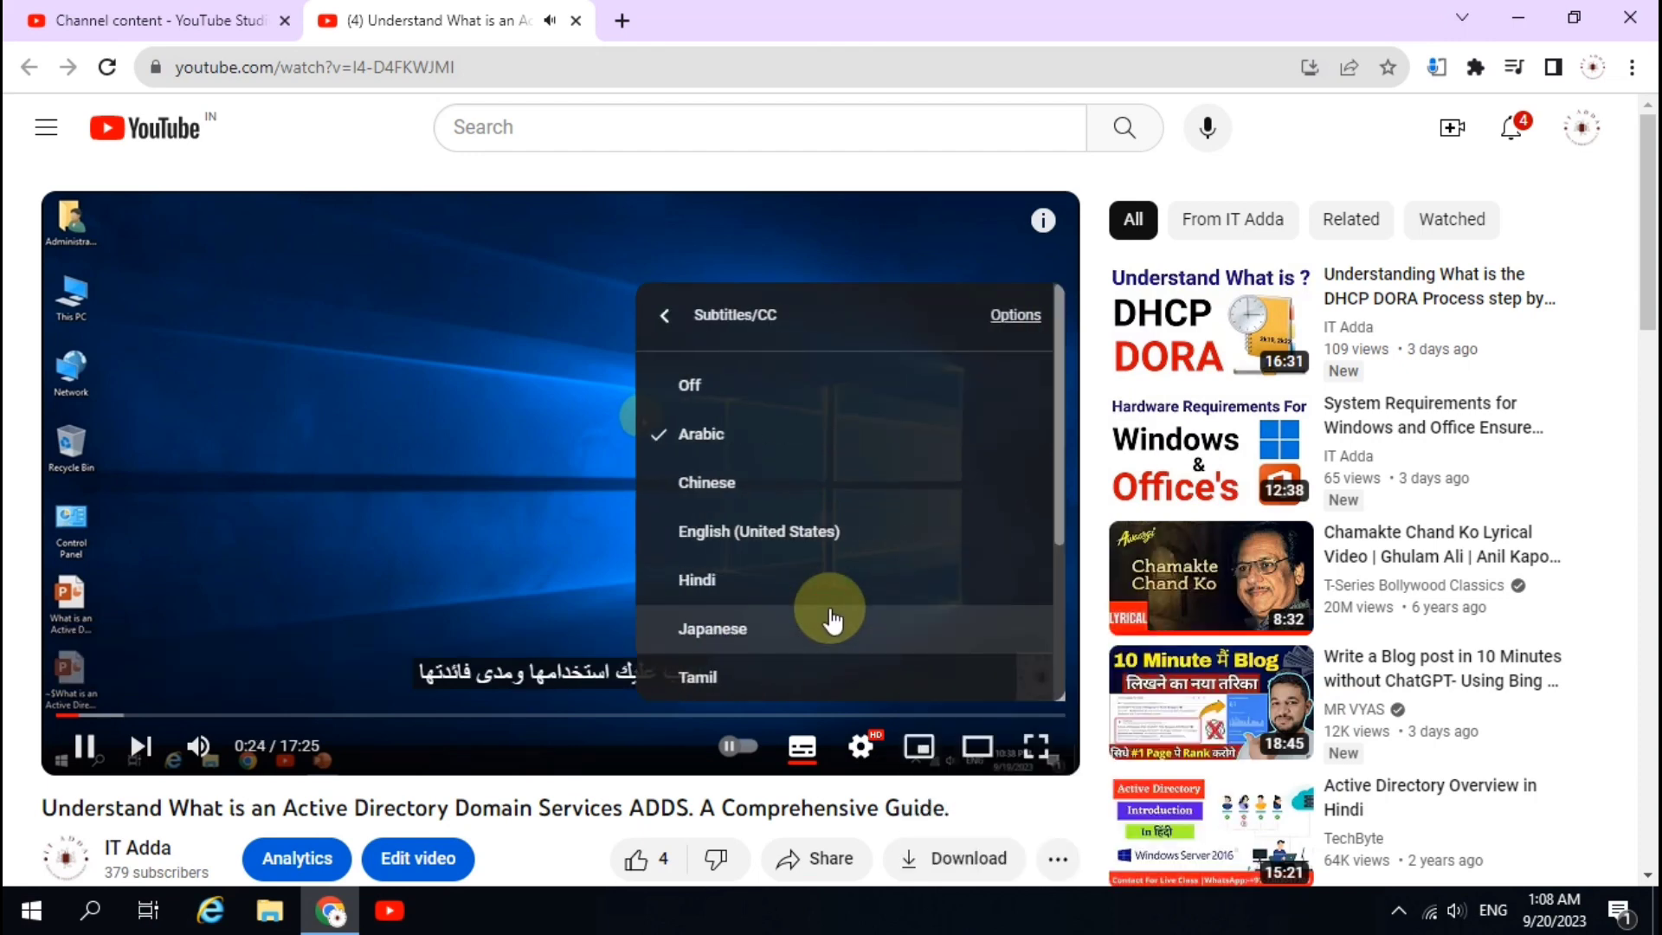
pyautogui.scroll(-3, 835, 625)
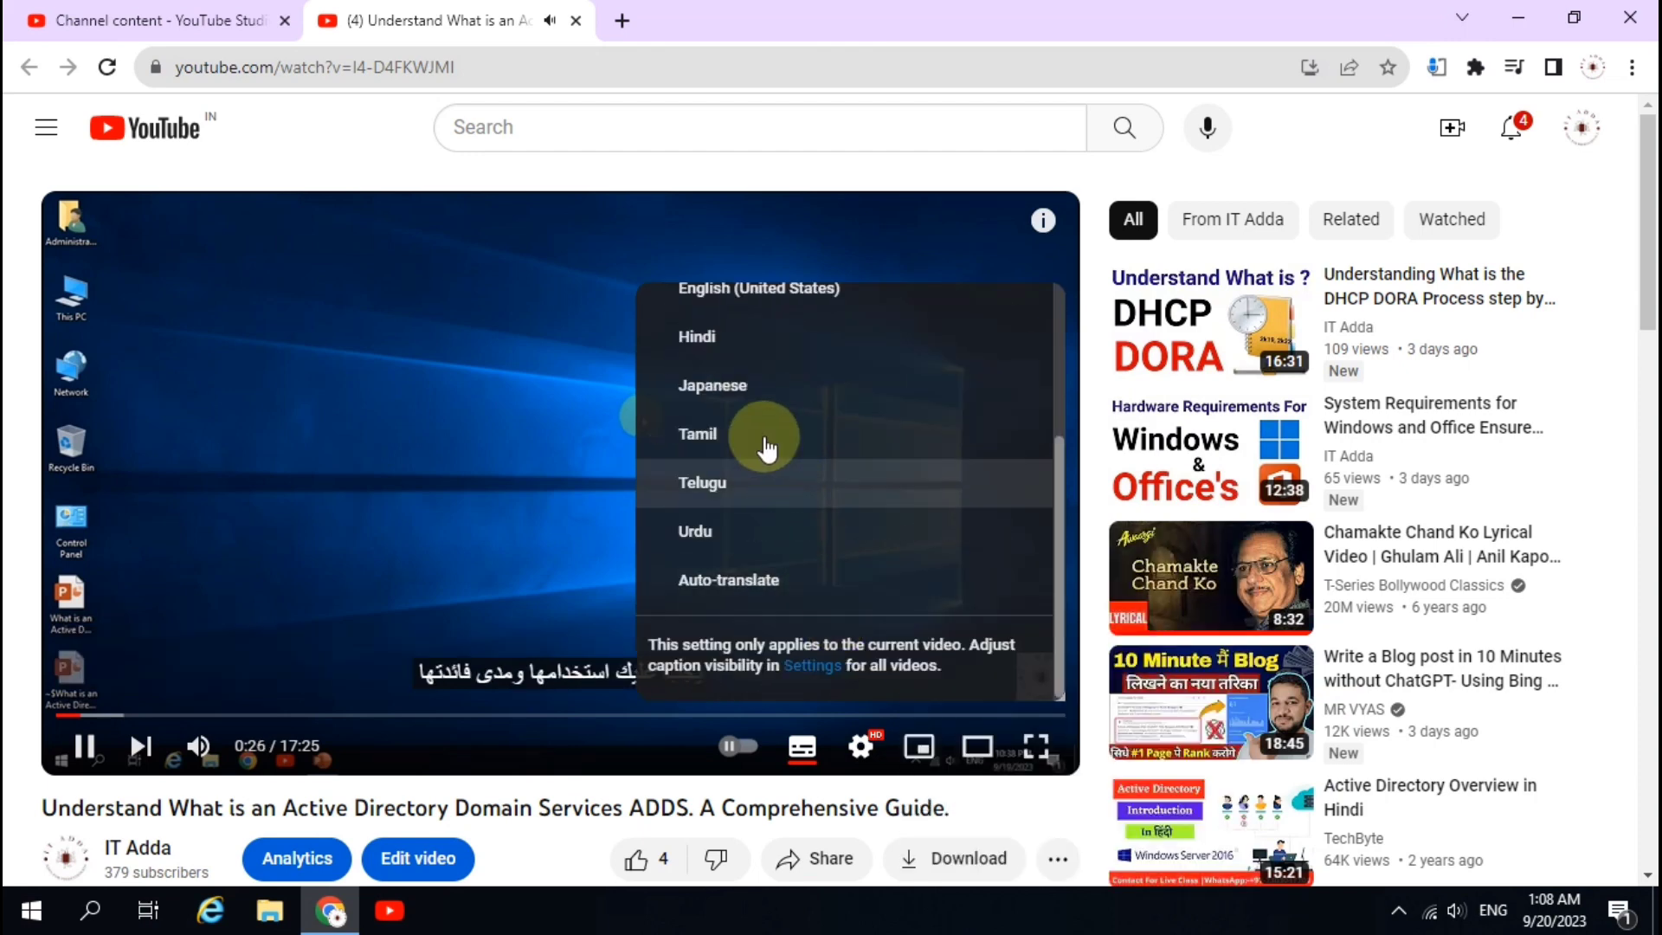
pyautogui.click(761, 434)
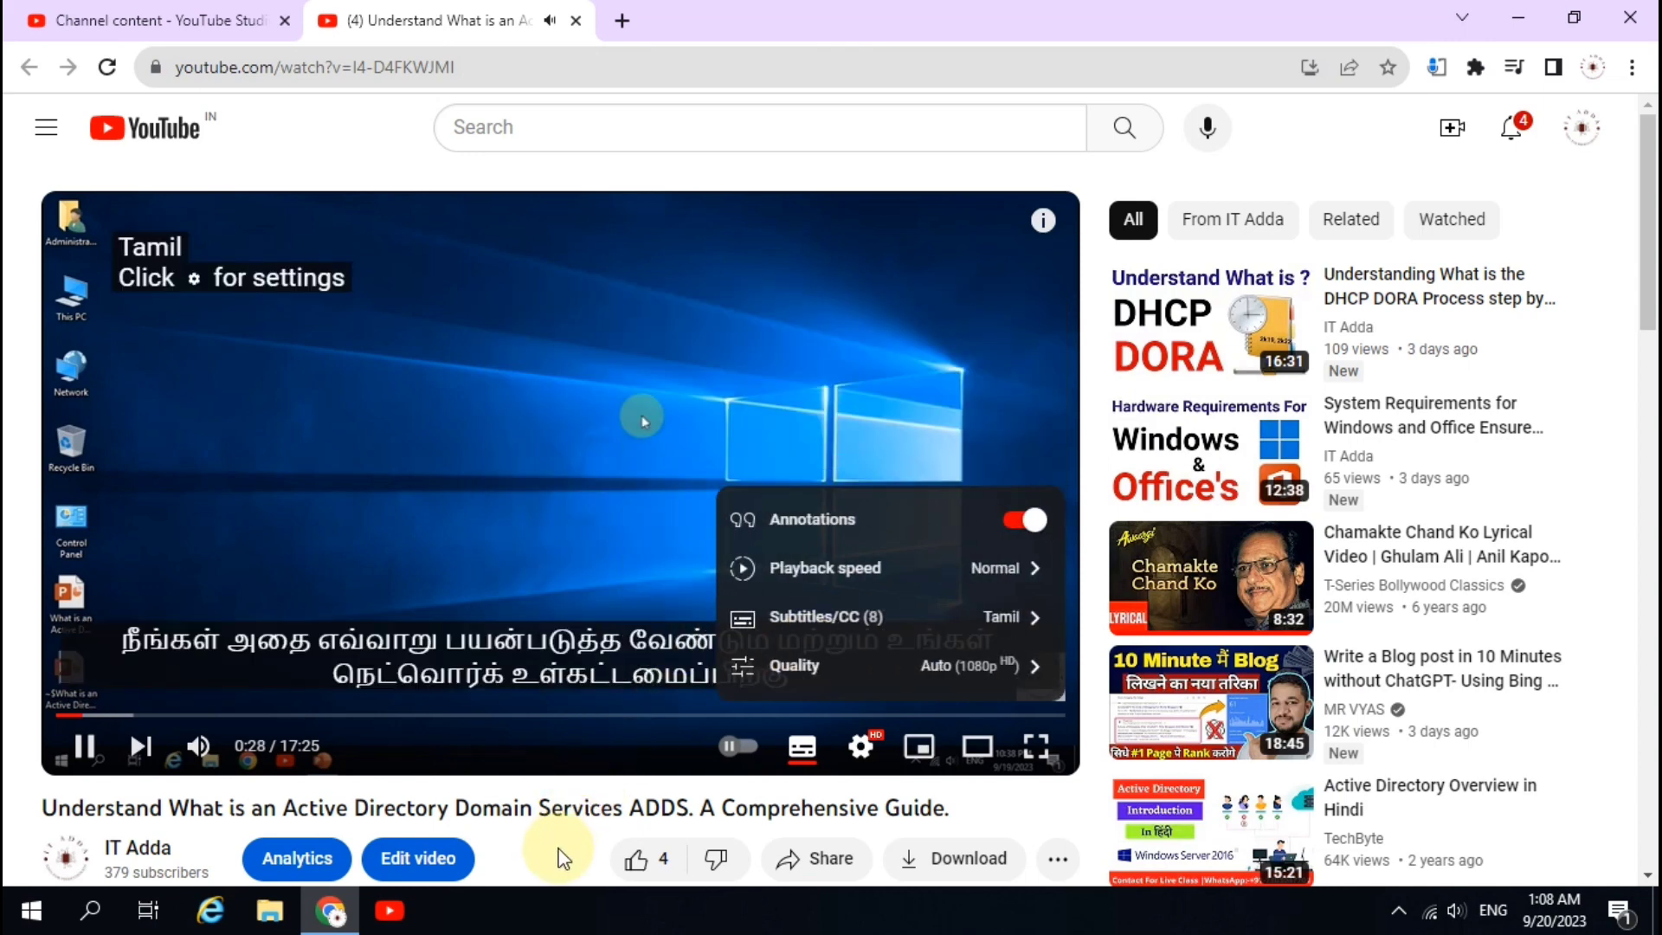